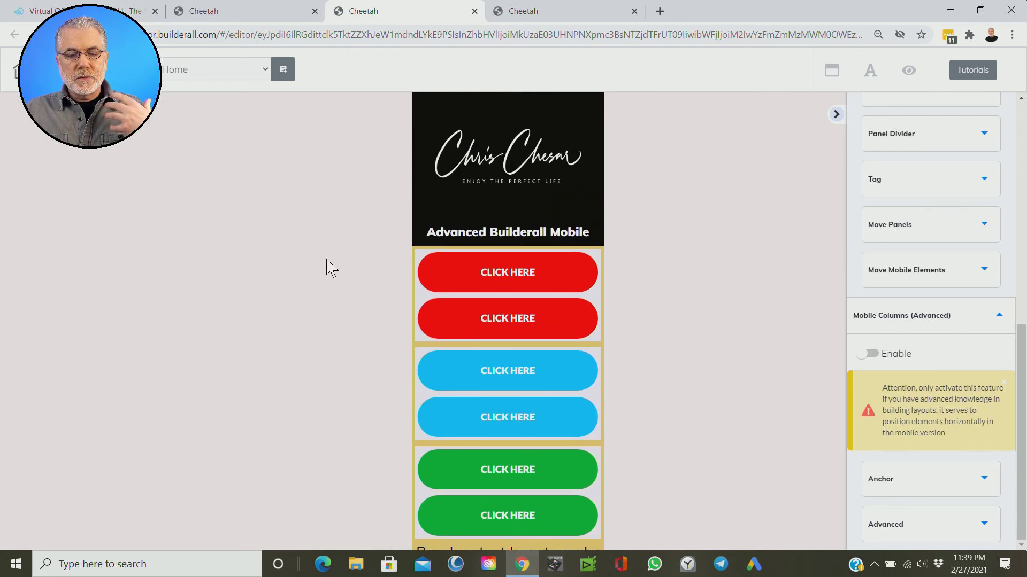
pyautogui.scroll(-2, 625, 263)
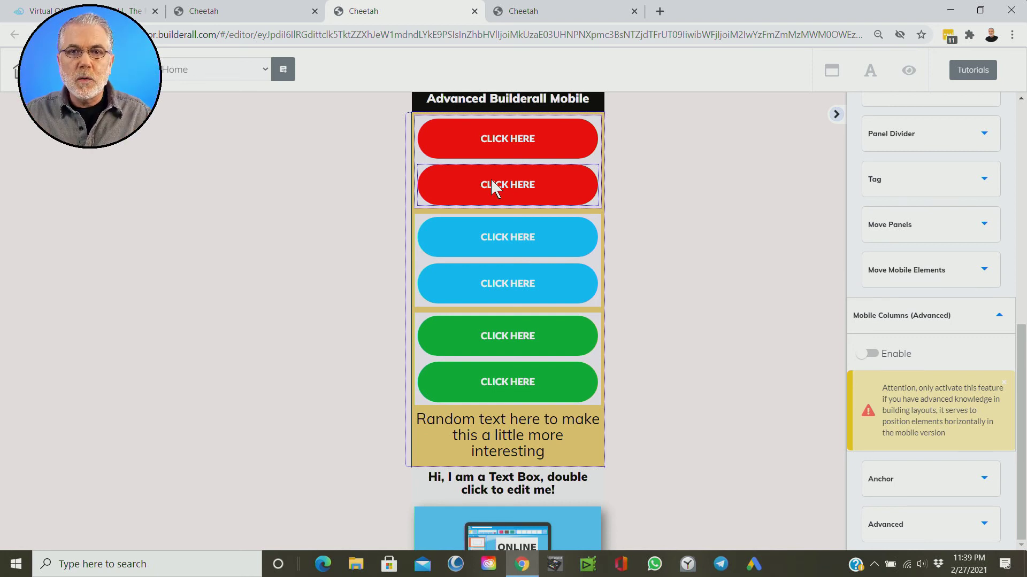
pyautogui.scroll(2, 834, 275)
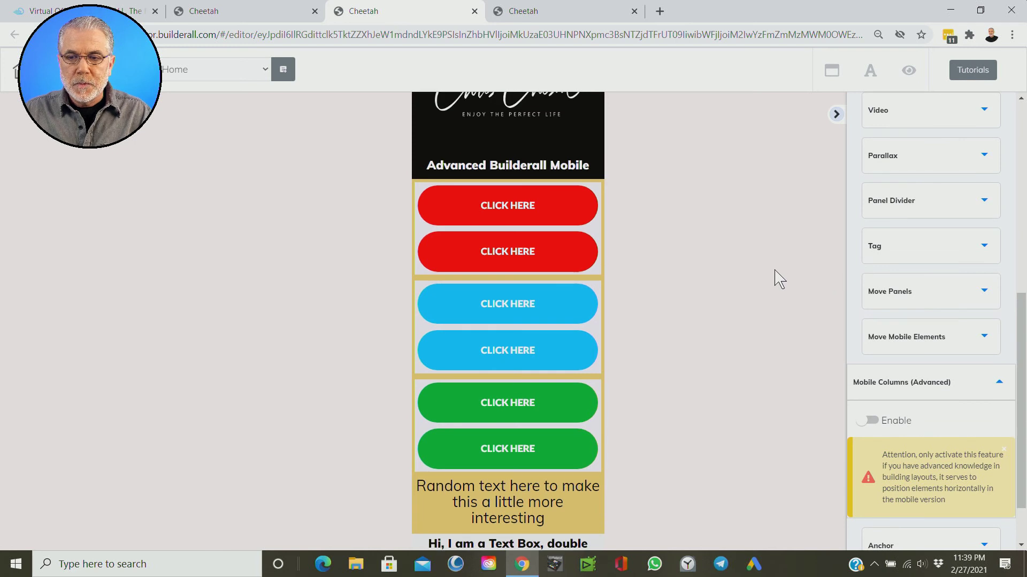
pyautogui.scroll(2, 778, 278)
pyautogui.click(836, 114)
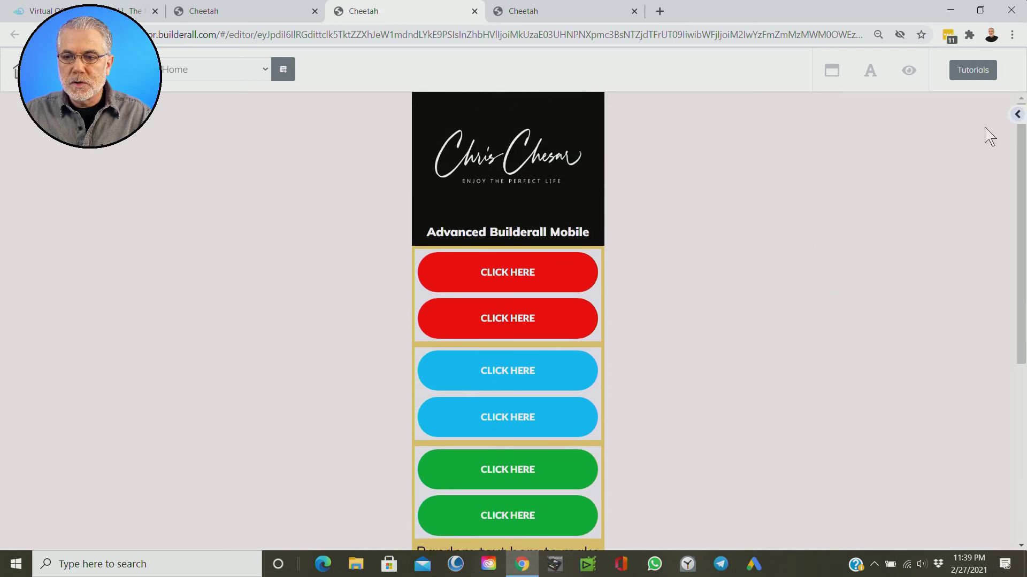
pyautogui.click(1018, 116)
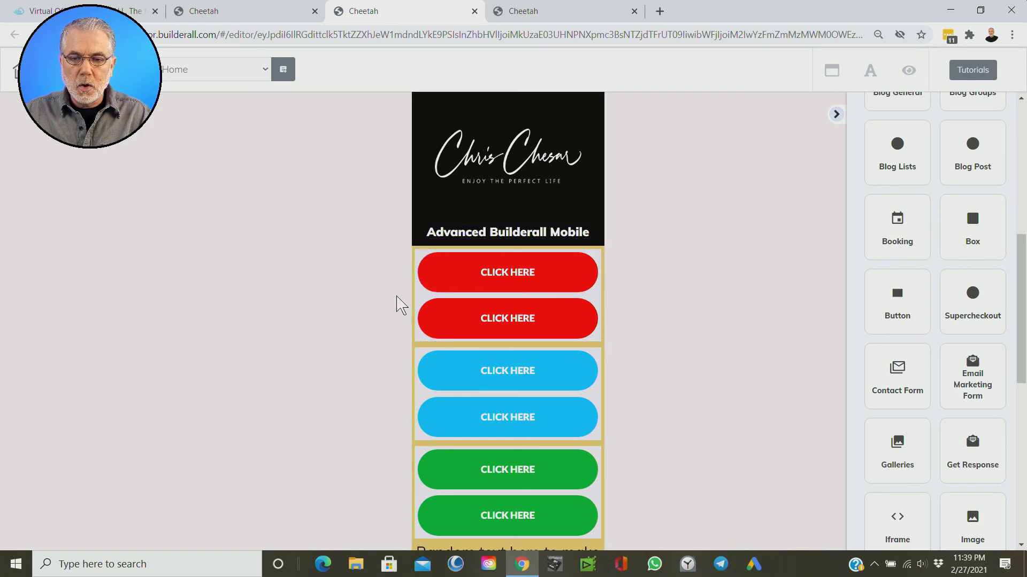
# - Select the gold panel that contains the red, blue and green button boxes in the mobile layout
pyautogui.scroll(1, 455, 193)
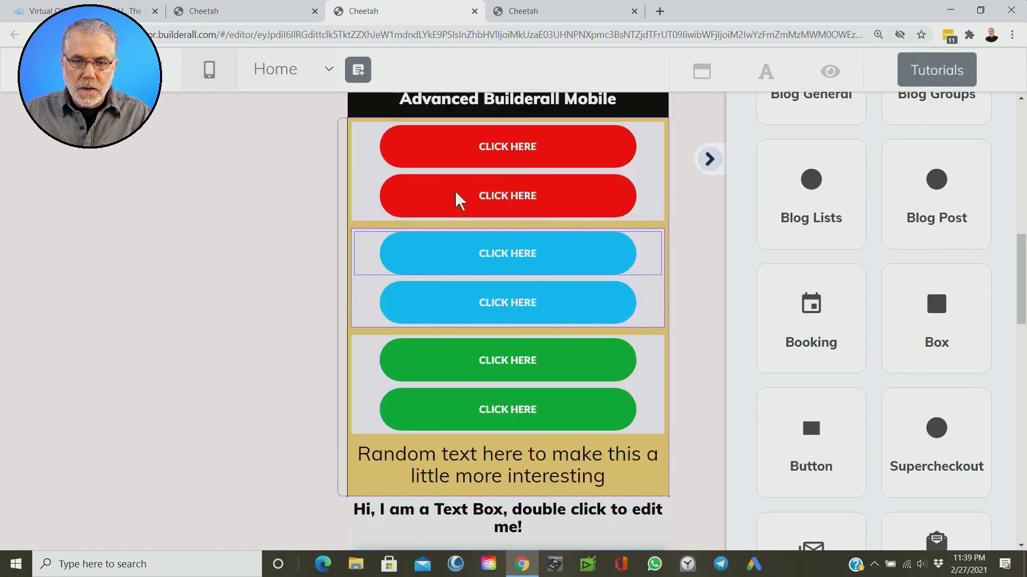
pyautogui.scroll(2, 428, 187)
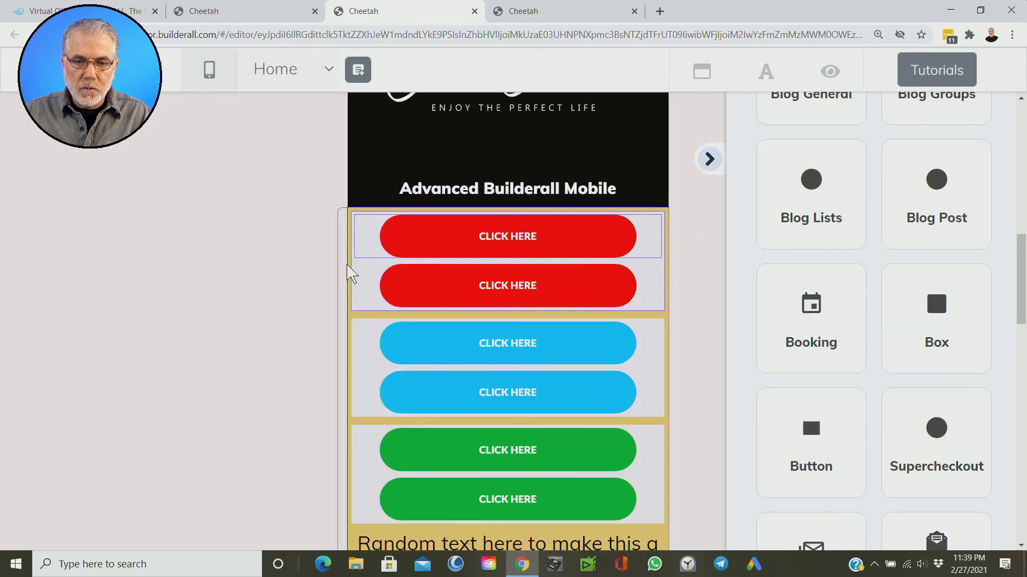
pyautogui.click(373, 288)
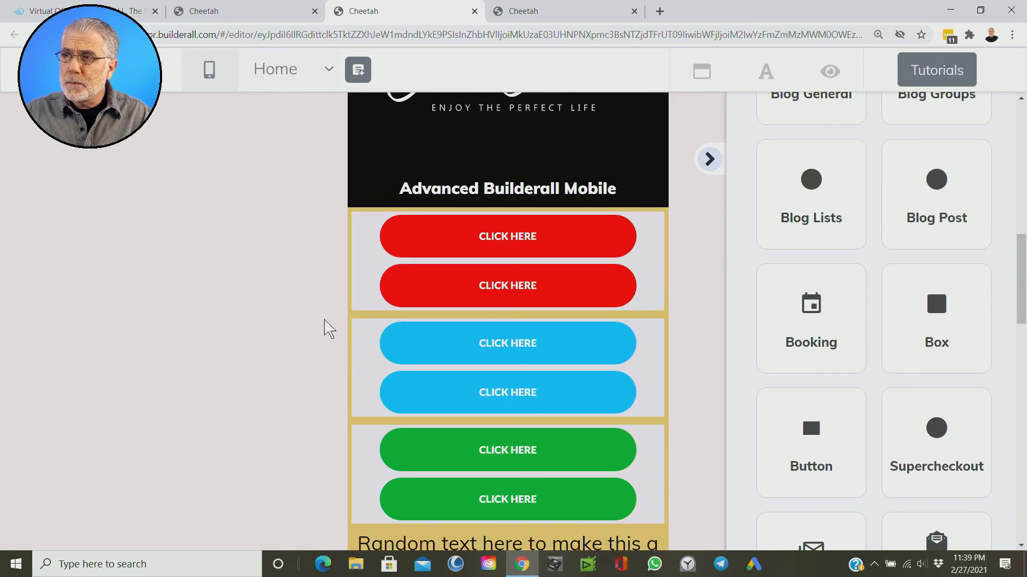
pyautogui.click(344, 304)
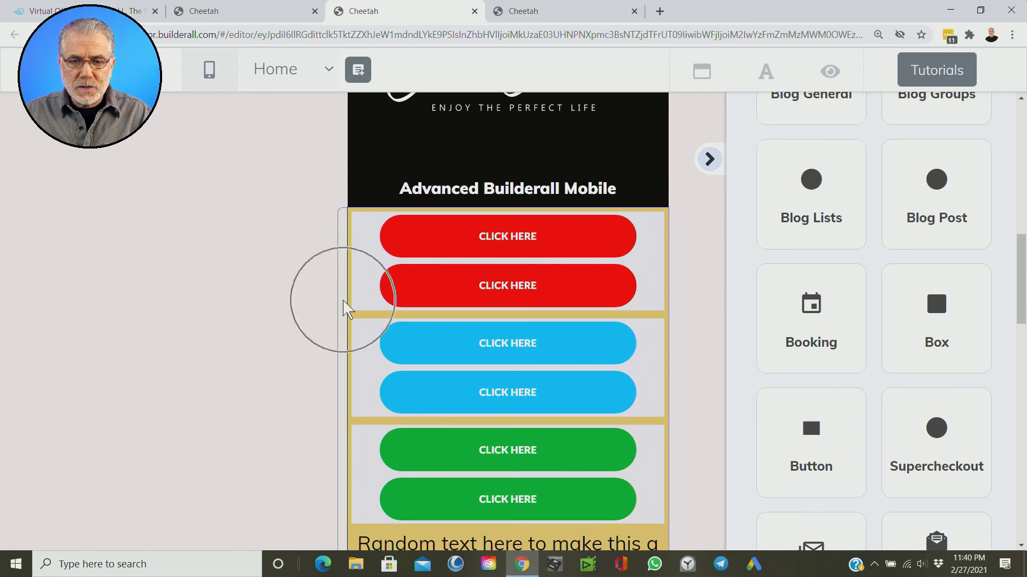
pyautogui.click(344, 305)
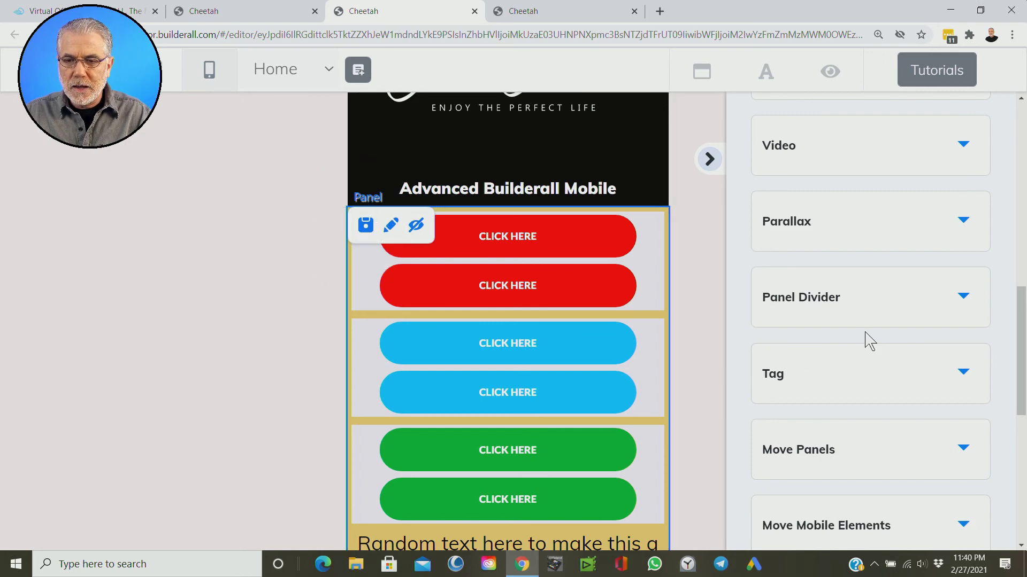
pyautogui.hotkey('ctrl', '-')
pyautogui.hotkey('ctrl', '-')
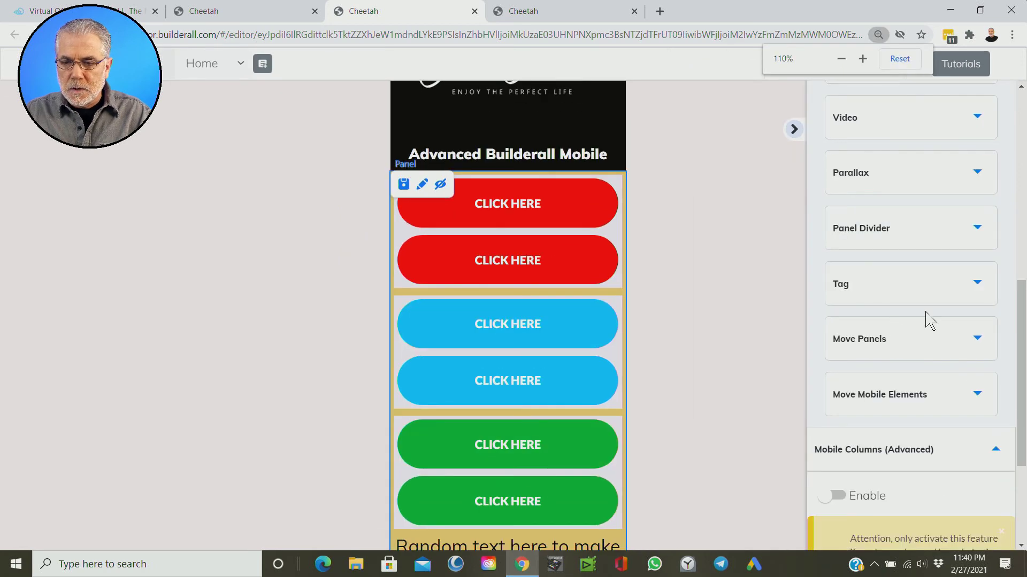
# - Enable Mobile Columns (Advanced) for the selected gold panel
pyautogui.scroll(-1, 928, 321)
pyautogui.scroll(-2, 929, 320)
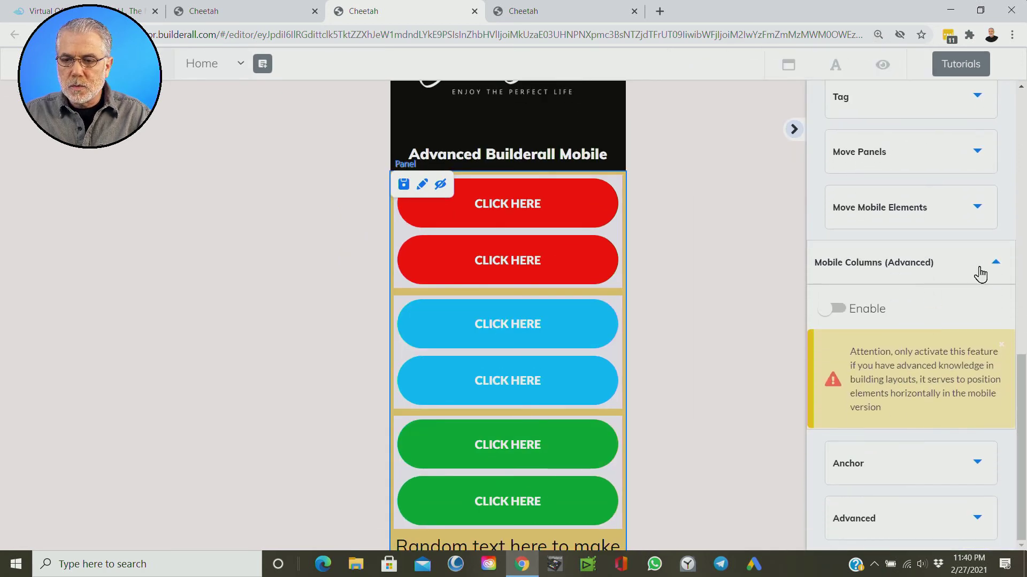
pyautogui.click(1001, 266)
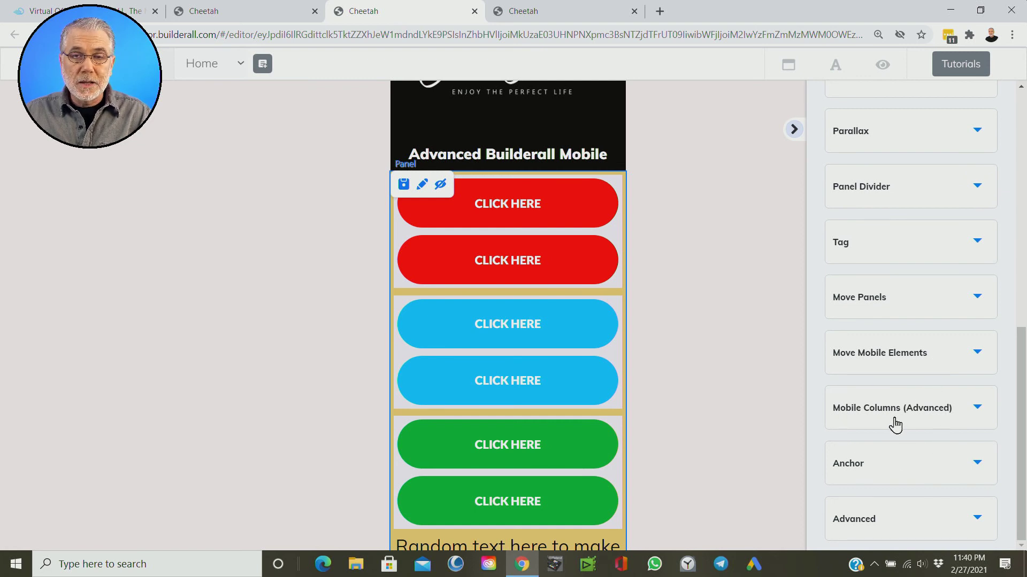
pyautogui.click(977, 410)
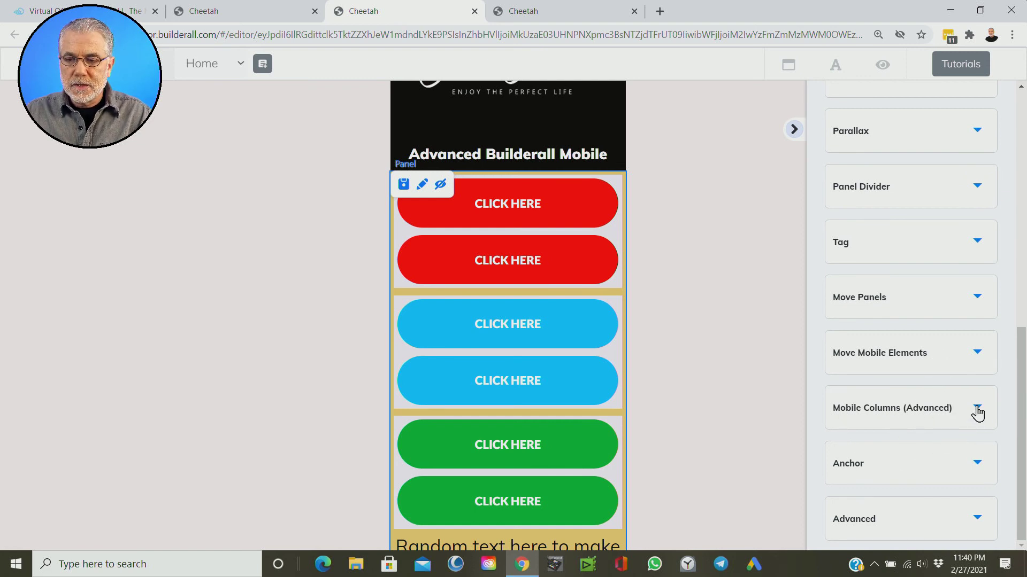
pyautogui.press('ctrl')
pyautogui.press('ctrl')
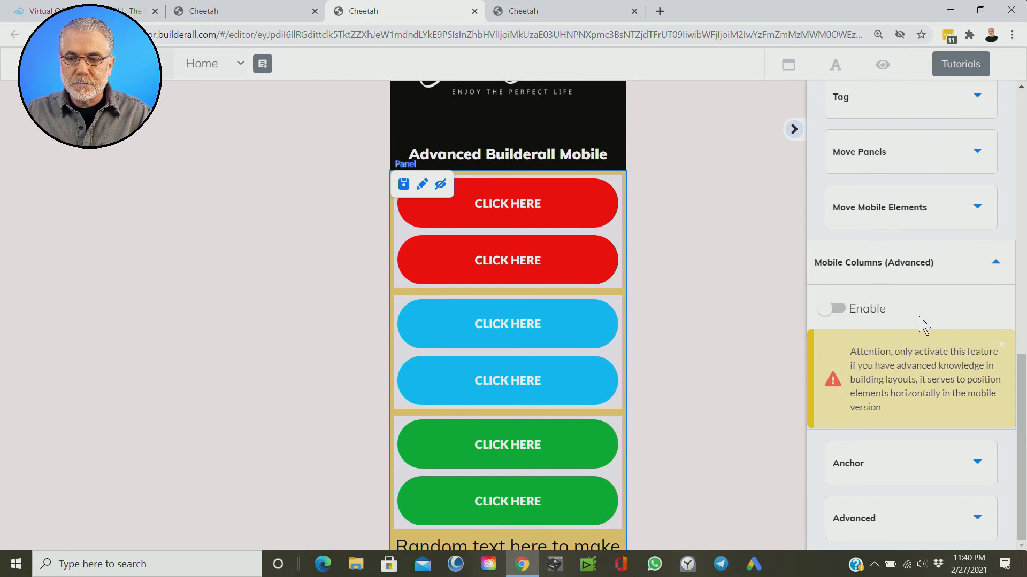
pyautogui.scroll(-2, 919, 317)
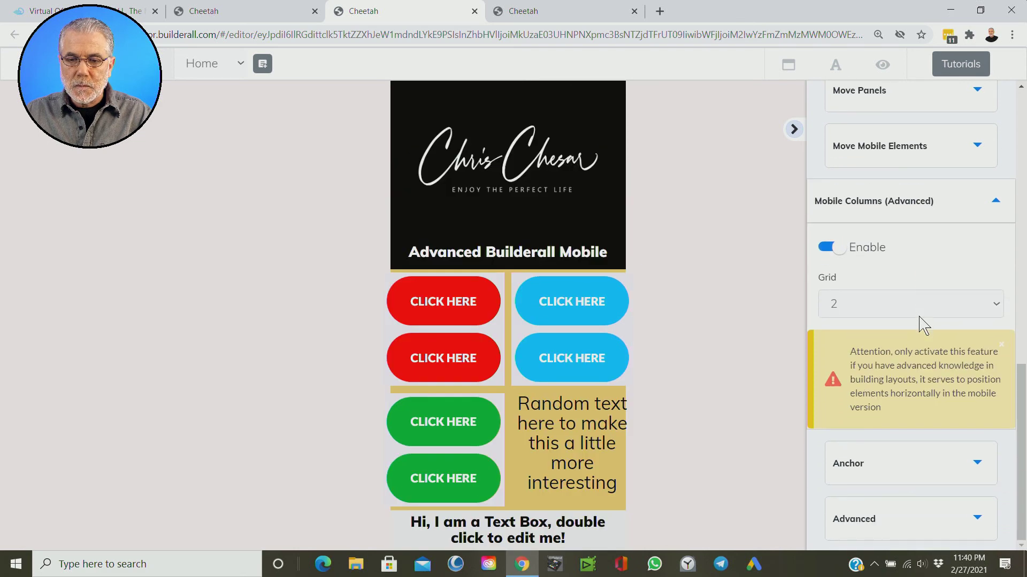
pyautogui.press('ctrl')
pyautogui.press('ctrl')
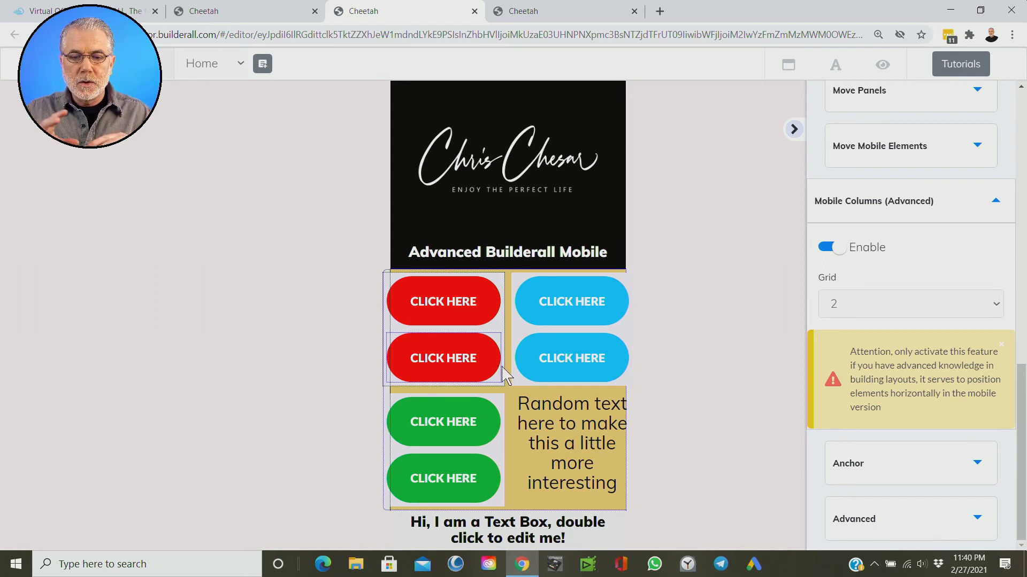
# - Set the panel's mobile column grid to 3
pyautogui.scroll(-3, 759, 377)
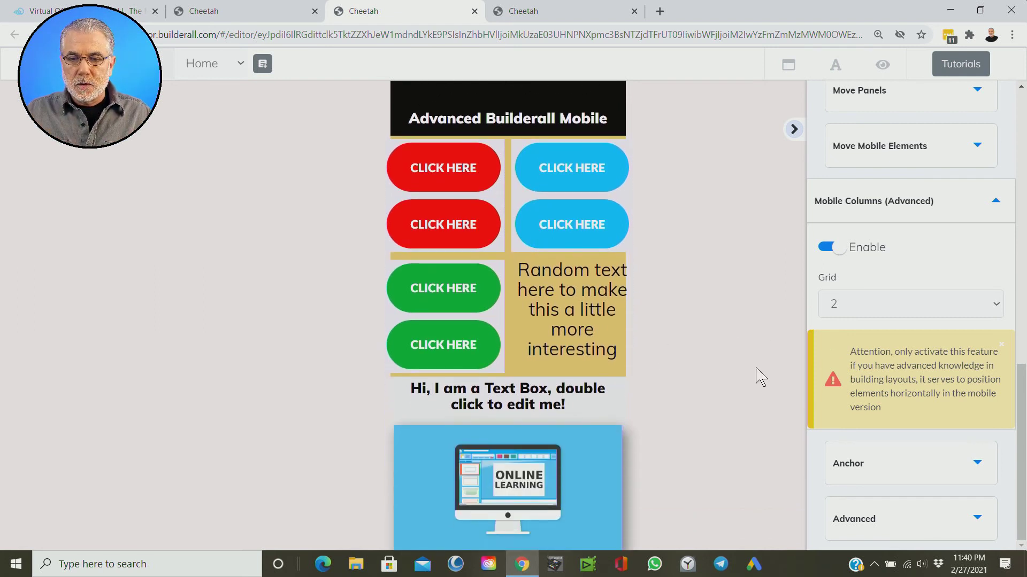
pyautogui.scroll(1, 760, 377)
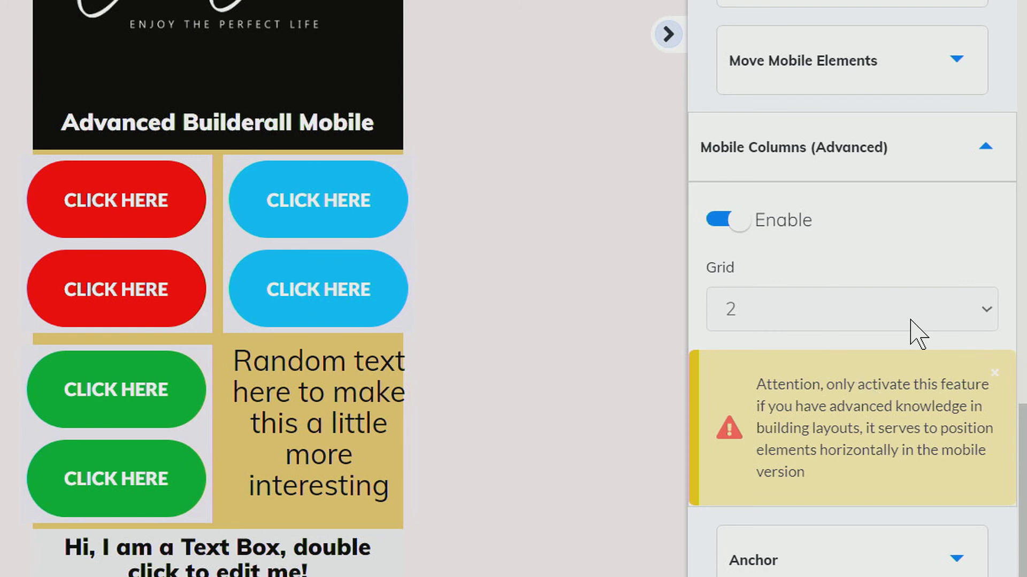
pyautogui.click(912, 320)
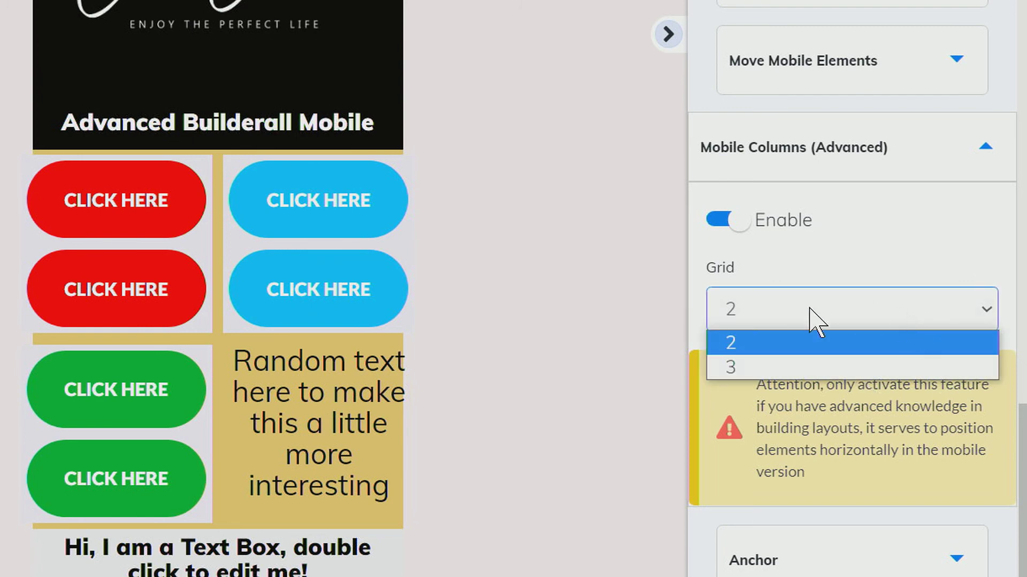
pyautogui.click(773, 369)
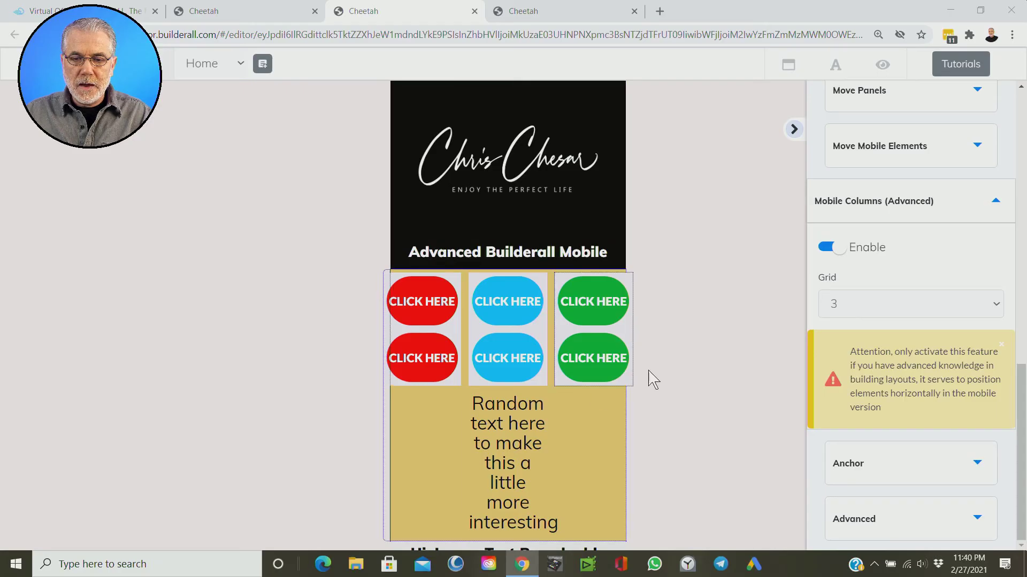
pyautogui.scroll(-3, 741, 372)
pyautogui.scroll(1, 741, 371)
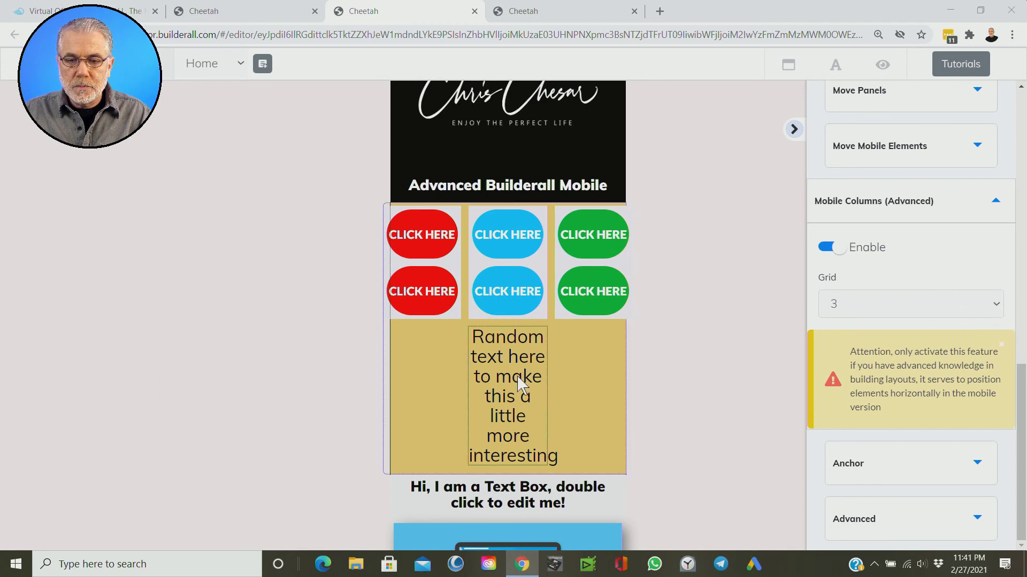
pyautogui.click(504, 252)
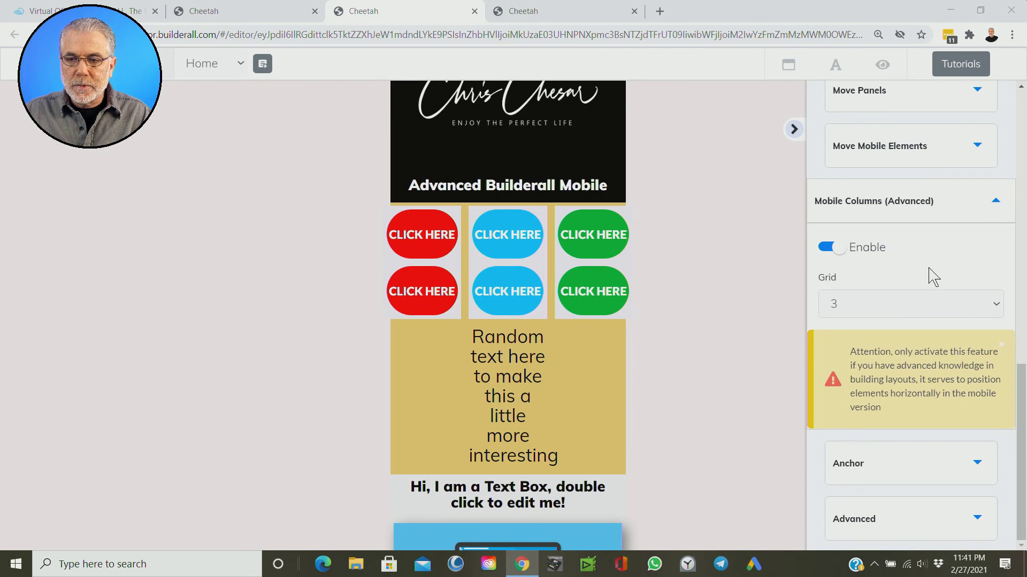
# - Reorder the panel's mobile elements to red box, text, green box, blue box and apply the move
pyautogui.scroll(3, 933, 277)
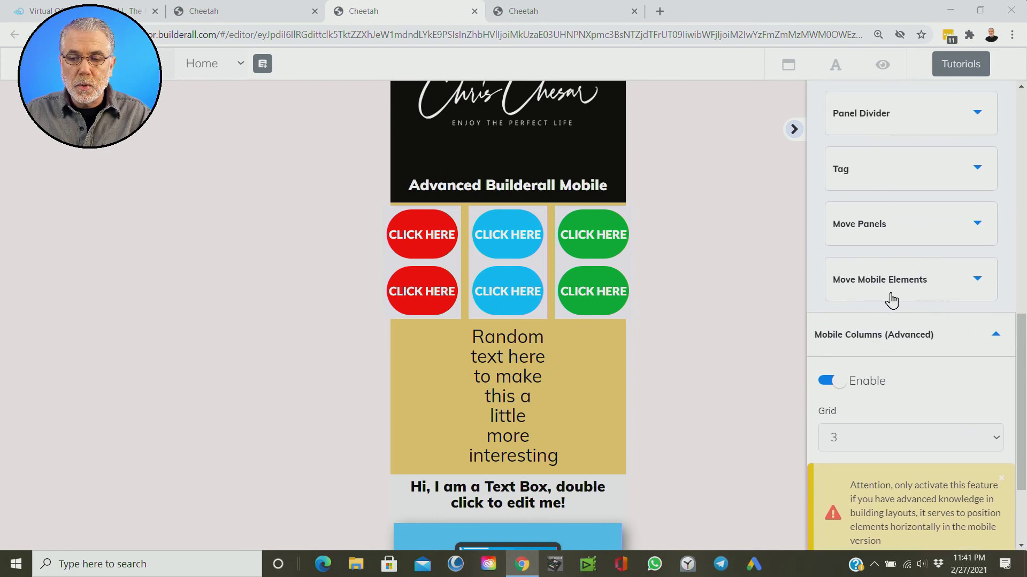
pyautogui.click(891, 297)
pyautogui.scroll(-3, 909, 335)
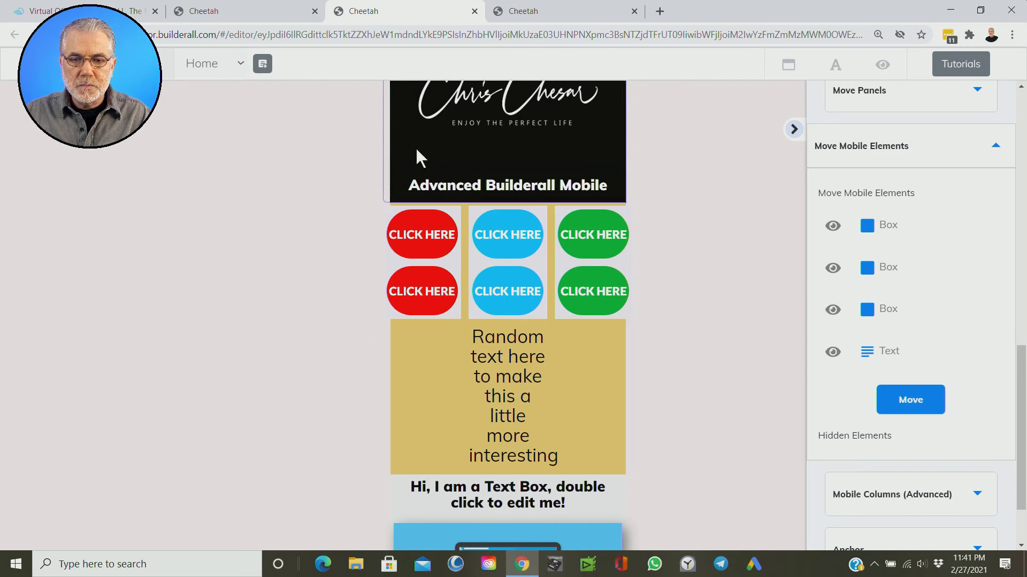
pyautogui.scroll(-1, 482, 407)
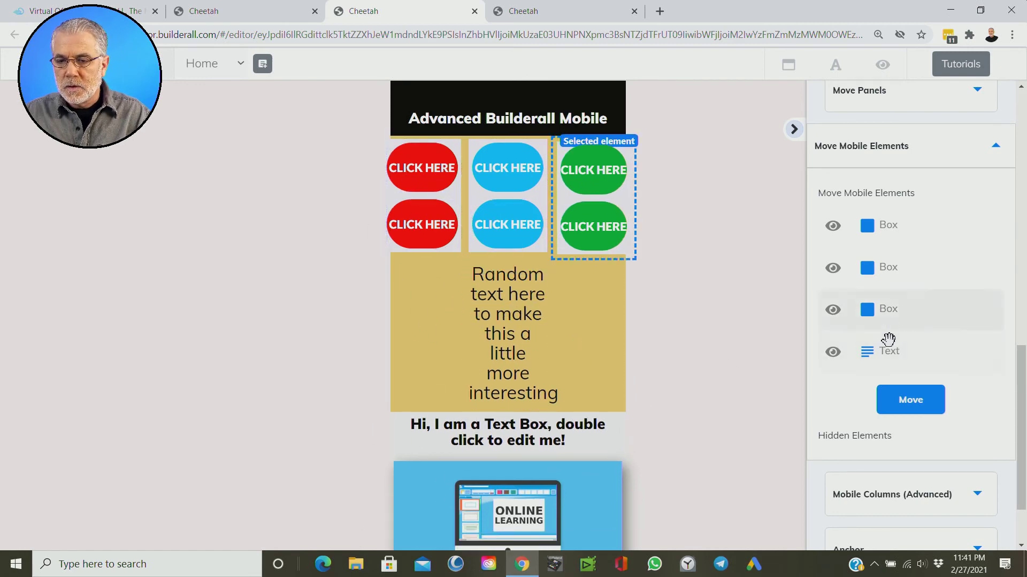
pyautogui.click(873, 229)
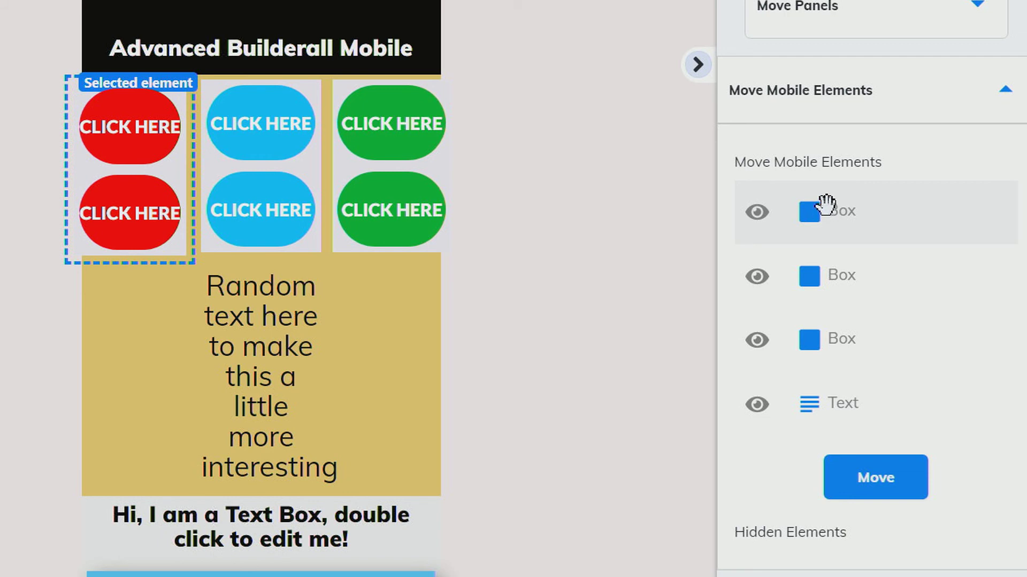
pyautogui.press('ctrl')
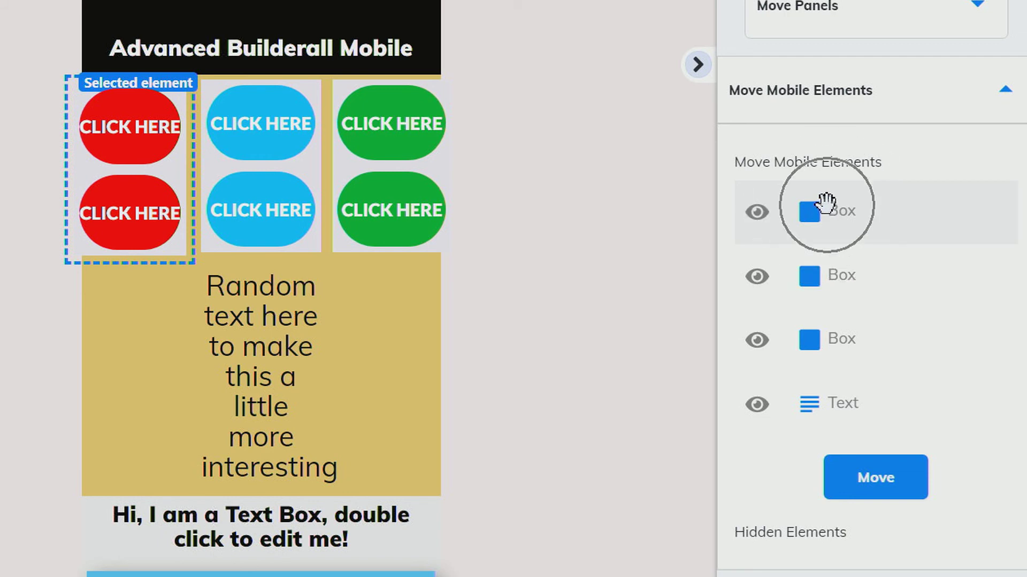
pyautogui.press('ctrl')
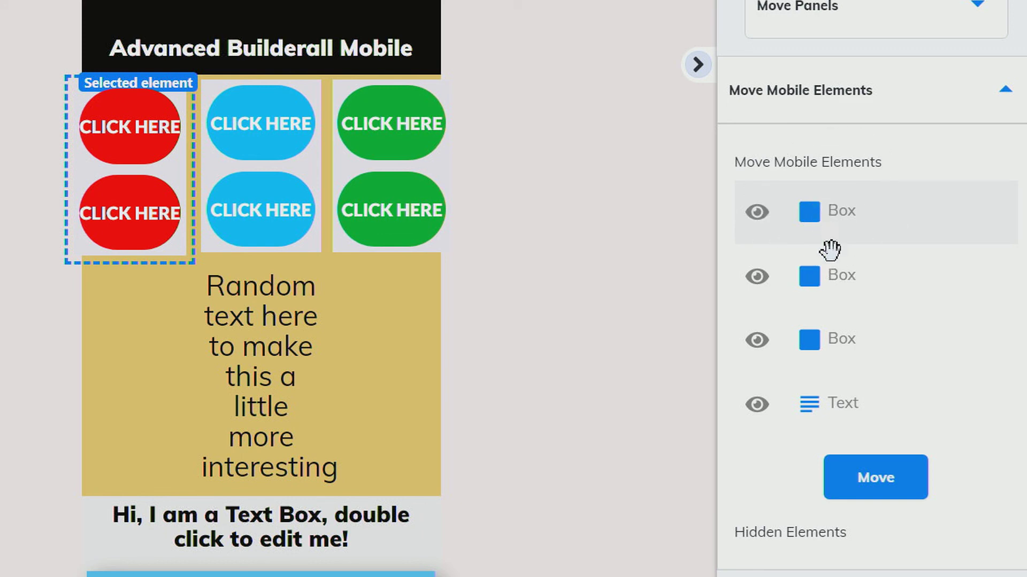
pyautogui.press('ctrl')
pyautogui.press('ctrl')
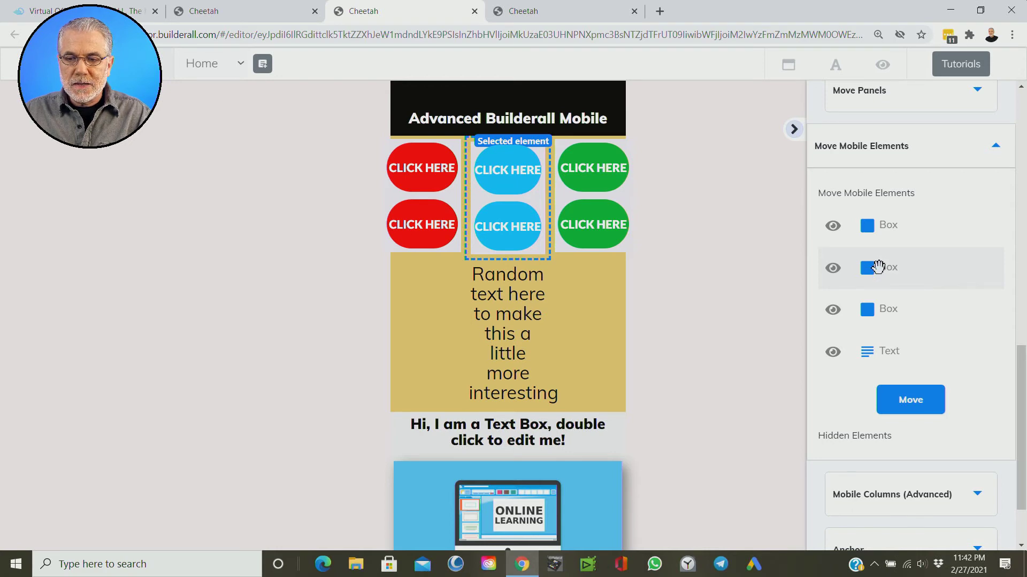
pyautogui.moveTo(878, 267)
pyautogui.mouseDown()
pyautogui.moveTo(873, 348)
pyautogui.moveTo(873, 267)
pyautogui.moveTo(875, 278)
pyautogui.mouseUp()
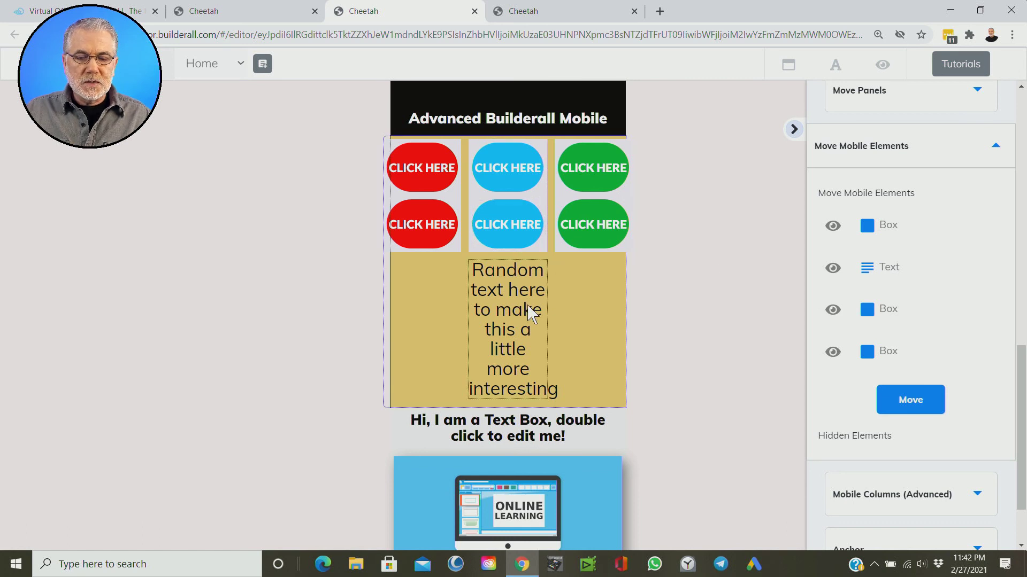
pyautogui.click(933, 410)
pyautogui.click(933, 416)
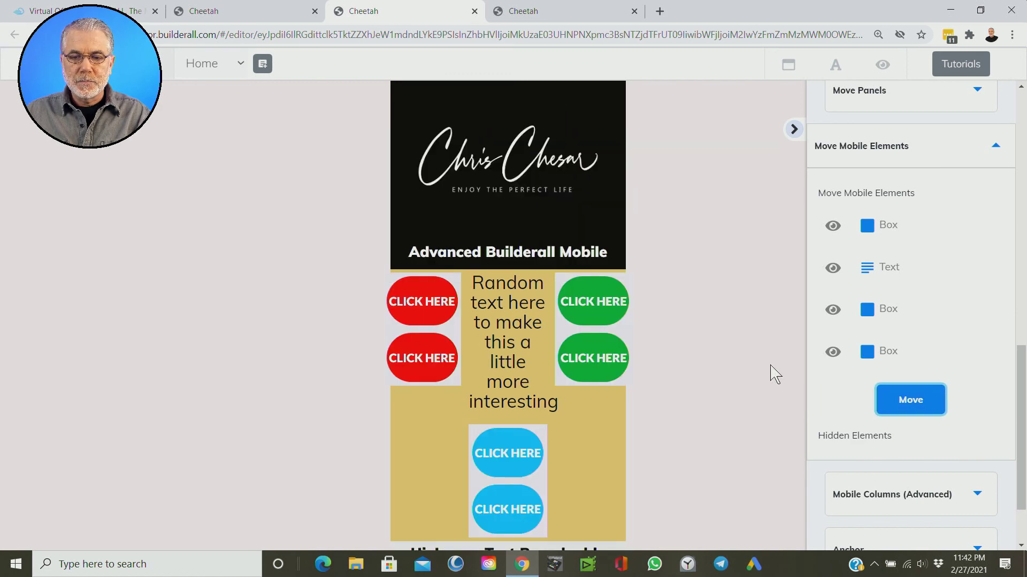
# - Hide the "Random text here to make this a little more interesting" element in the mobile layout
pyautogui.scroll(-2, 756, 335)
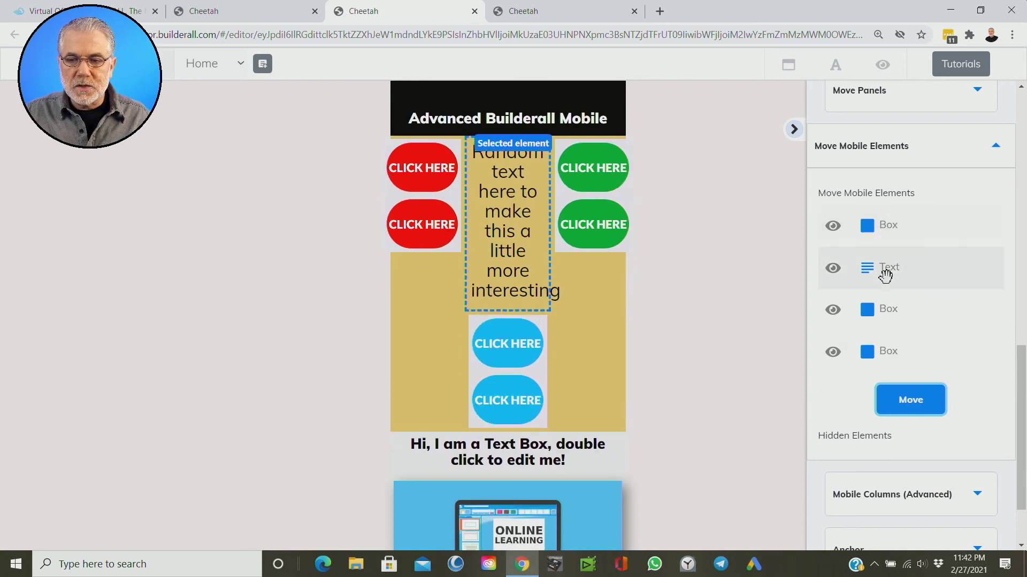
pyautogui.scroll(1, 787, 307)
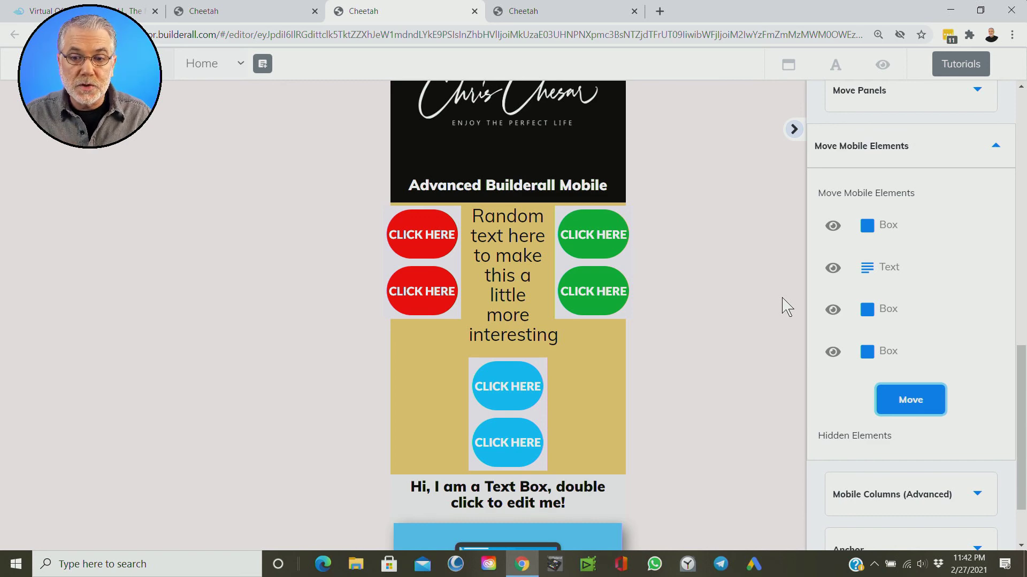
pyautogui.click(505, 249)
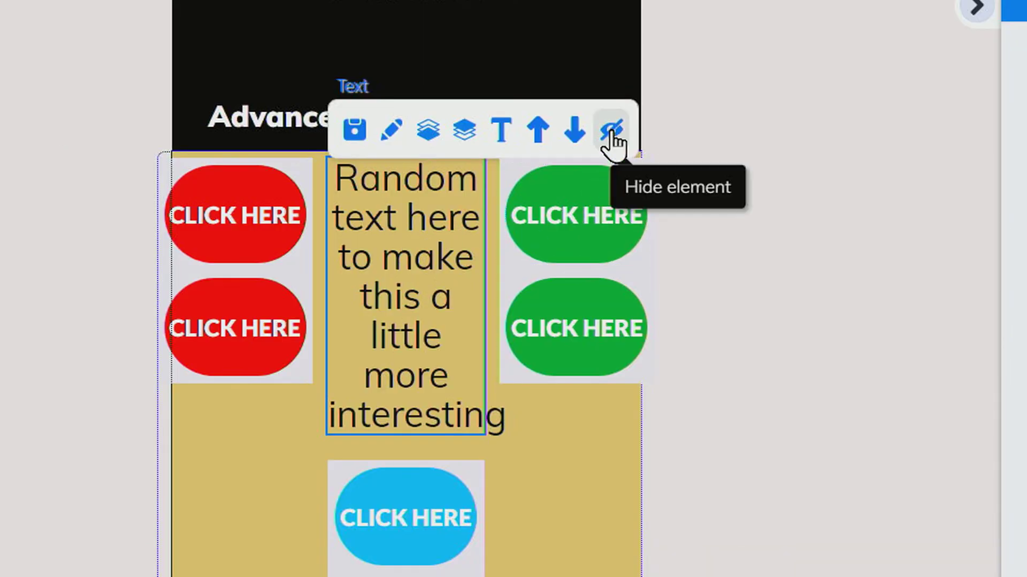
pyautogui.click(611, 134)
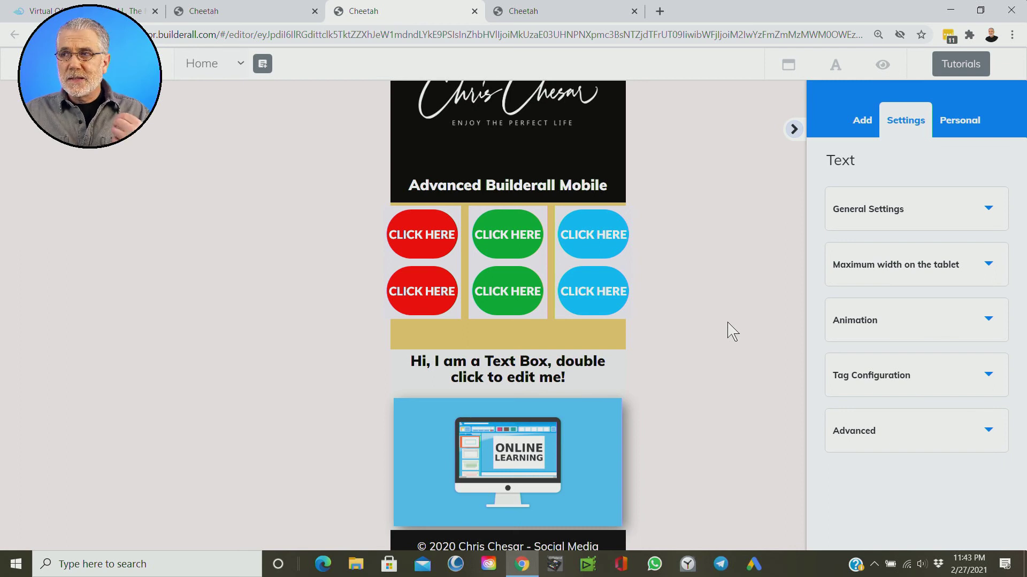
# - Restore the hidden "Random text here to make this a little more interesting" element from the Hidden Elements list to the mobile layout
pyautogui.click(883, 75)
pyautogui.click(760, 161)
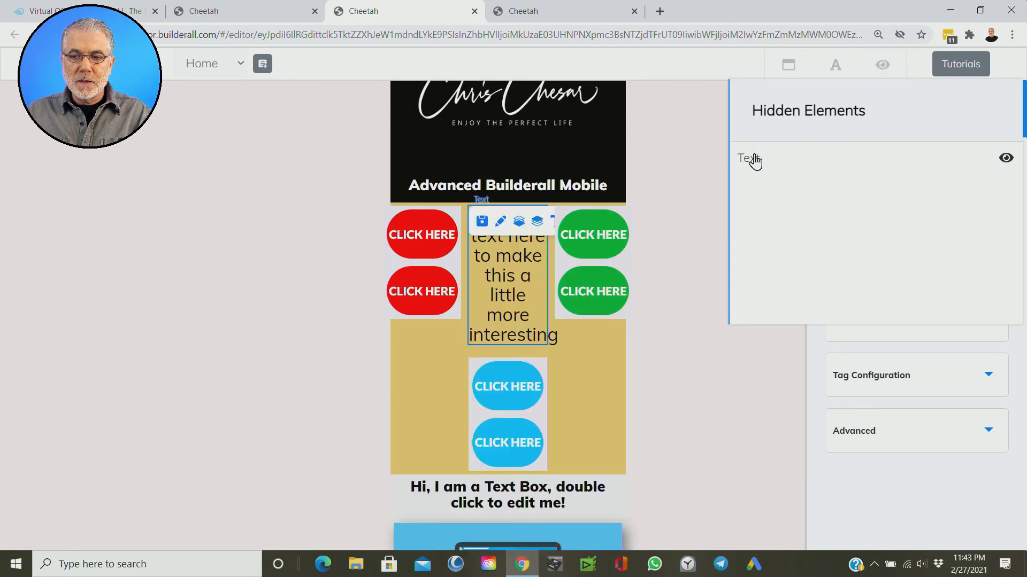
pyautogui.click(752, 163)
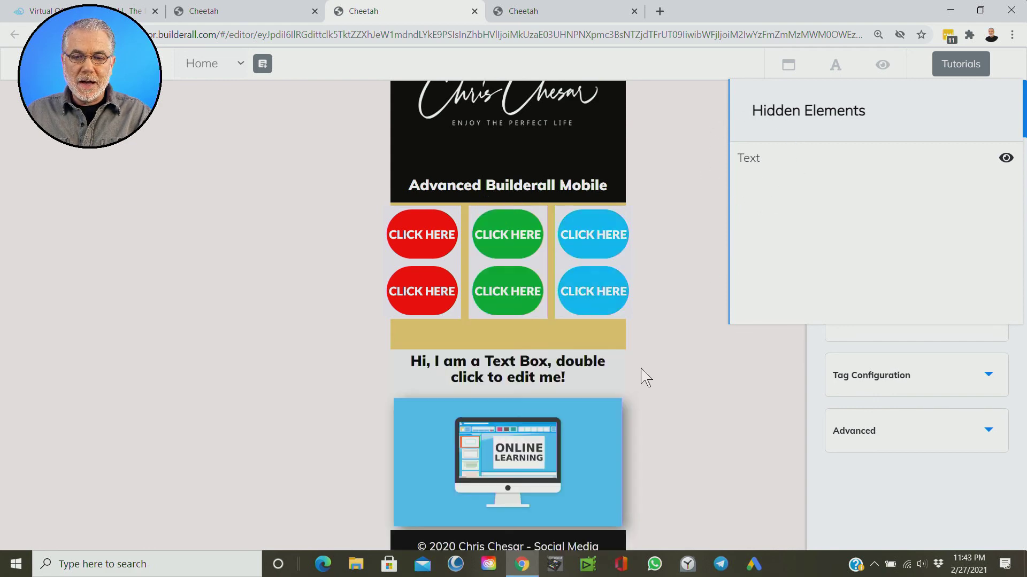
pyautogui.click(1005, 160)
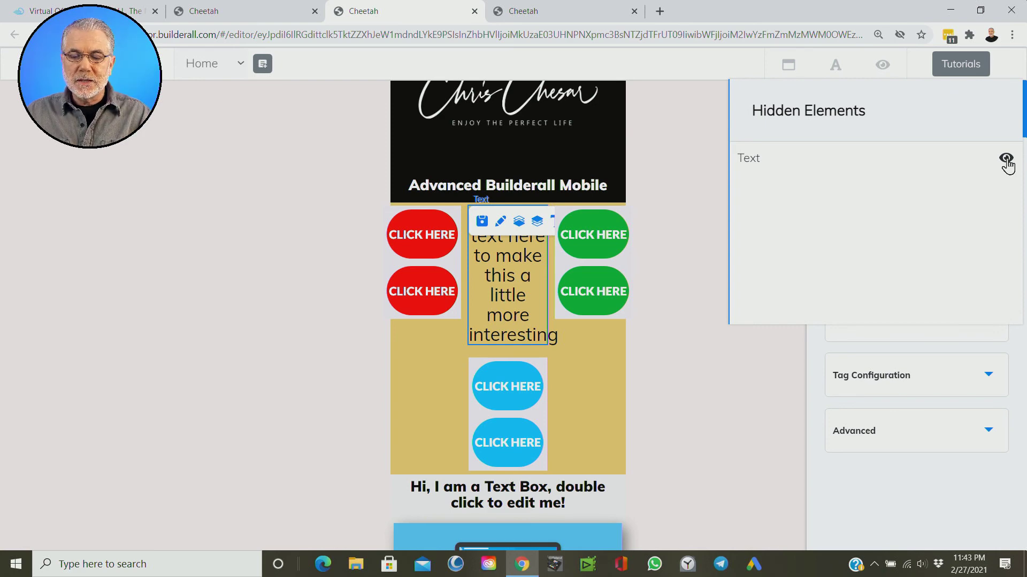
pyautogui.click(1006, 161)
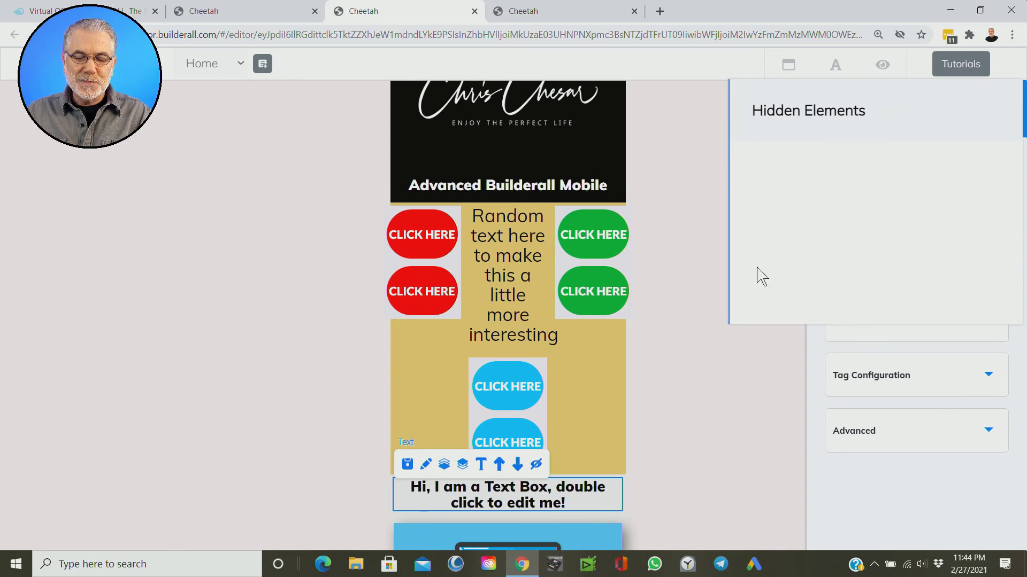
pyautogui.click(884, 70)
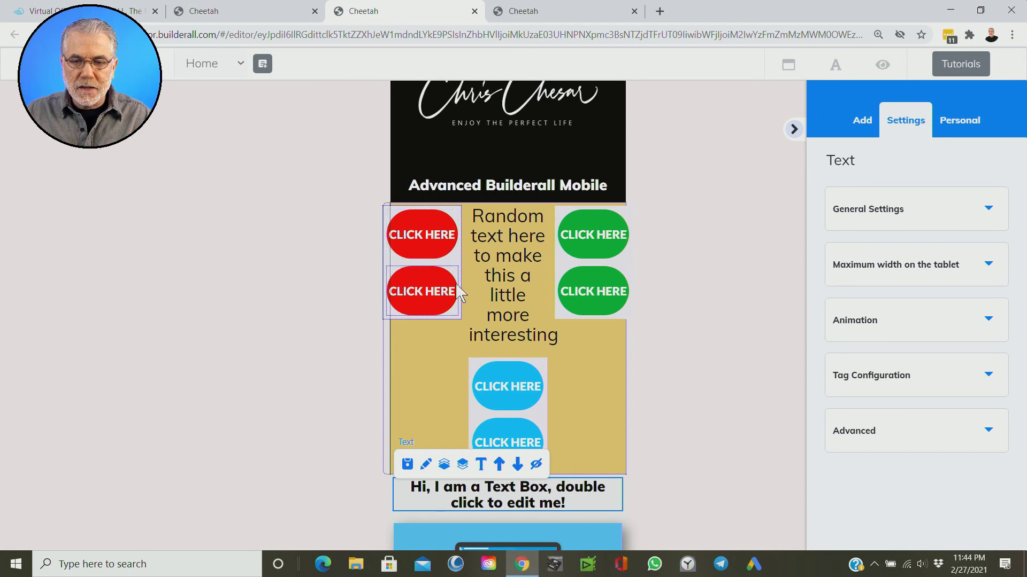
# - Select the gold panel containing the CLICK HERE buttons and open its Move Mobile Elements settings
pyautogui.click(435, 248)
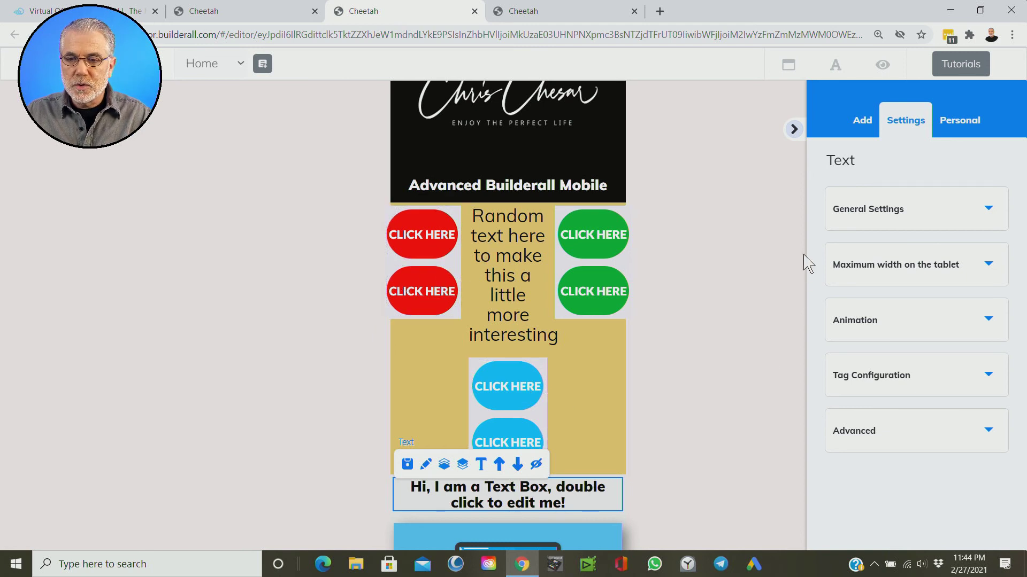
pyautogui.click(387, 358)
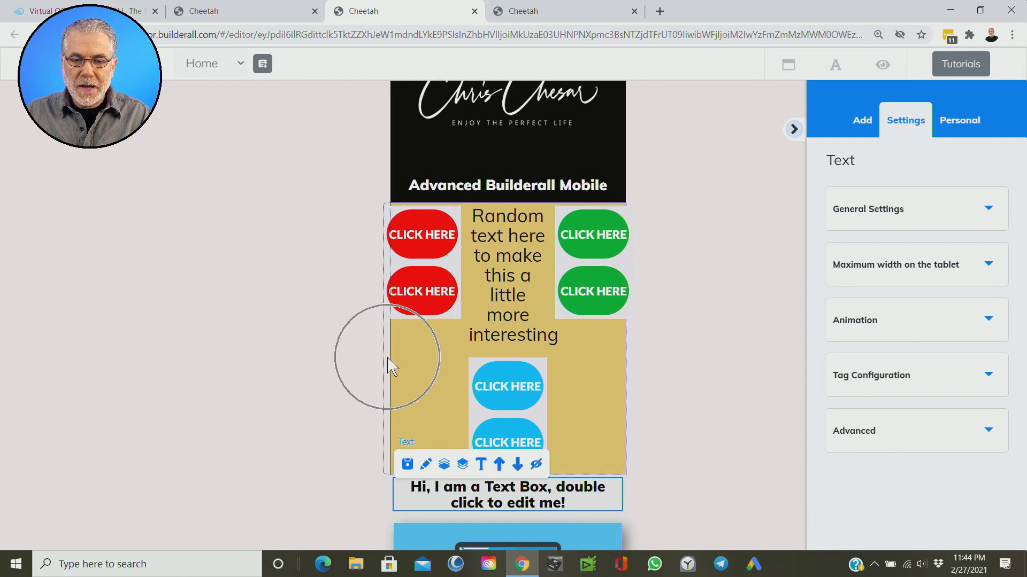
pyautogui.click(389, 367)
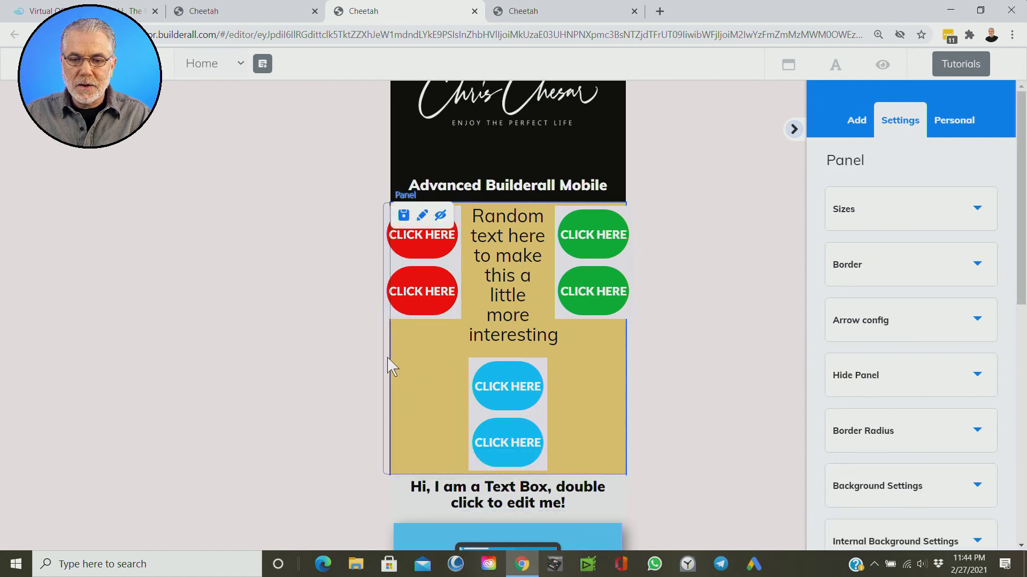
pyautogui.click(389, 366)
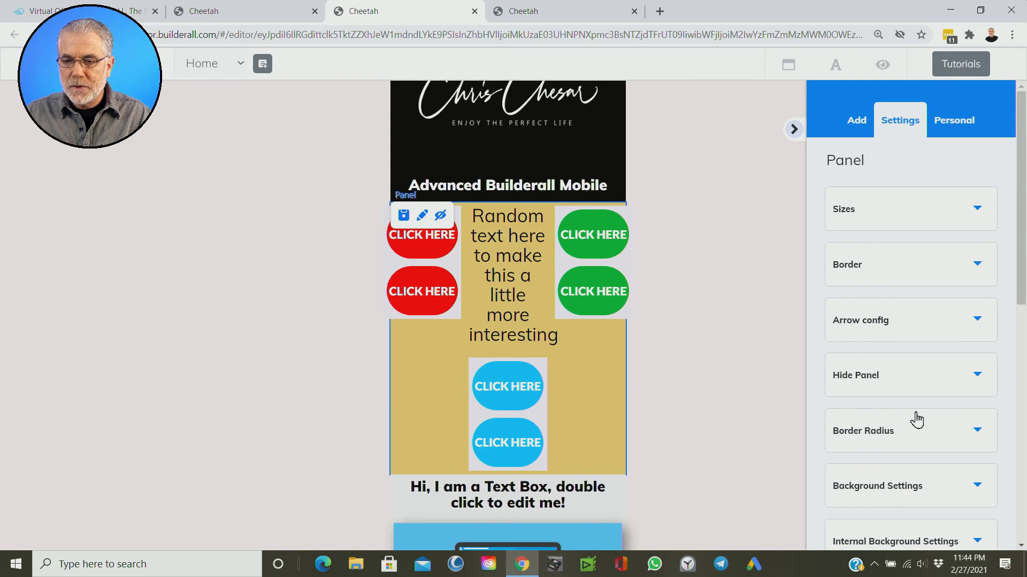
pyautogui.scroll(-7, 921, 419)
pyautogui.scroll(-5, 925, 422)
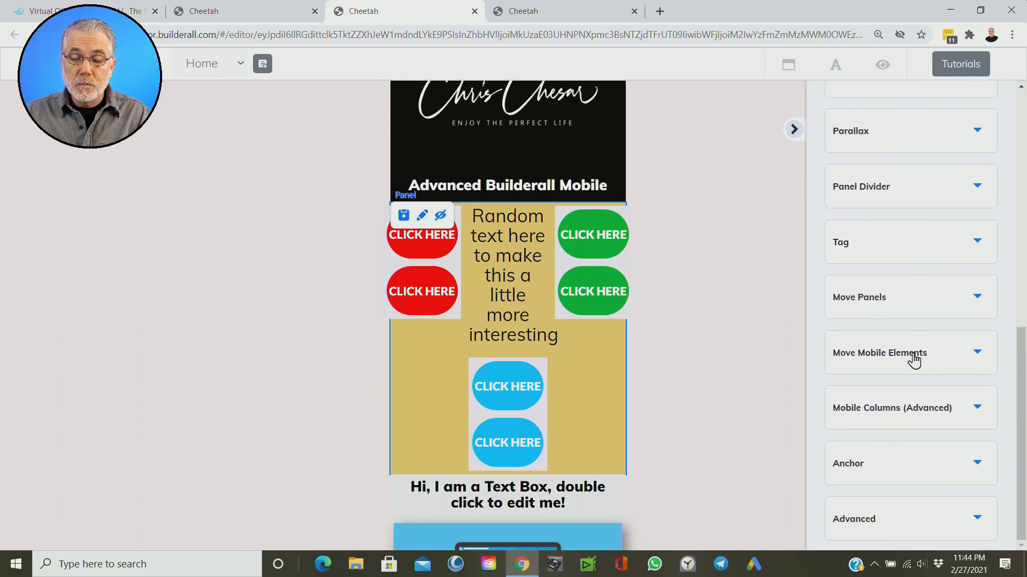
pyautogui.click(913, 353)
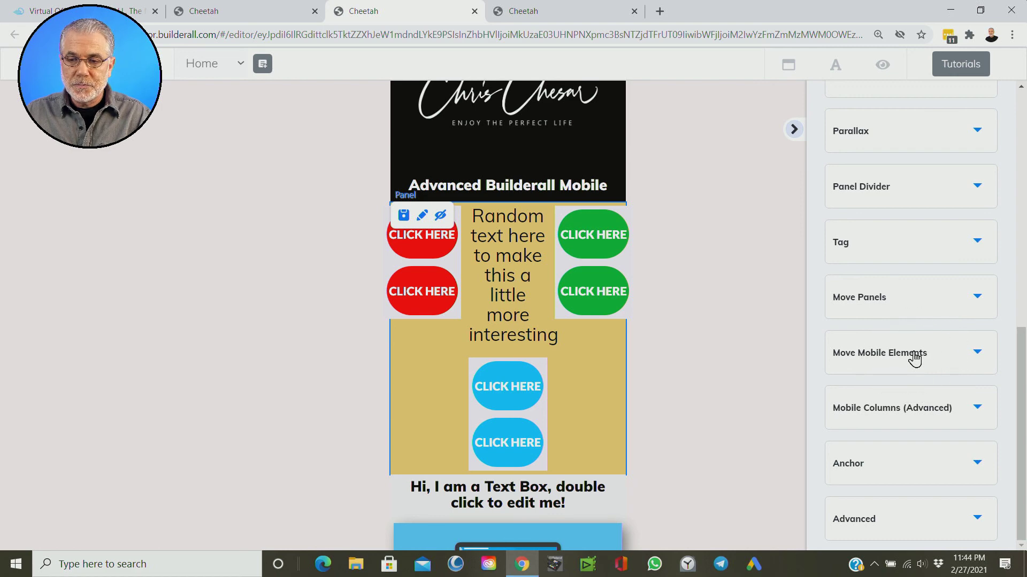
pyautogui.scroll(-3, 934, 361)
pyautogui.click(855, 276)
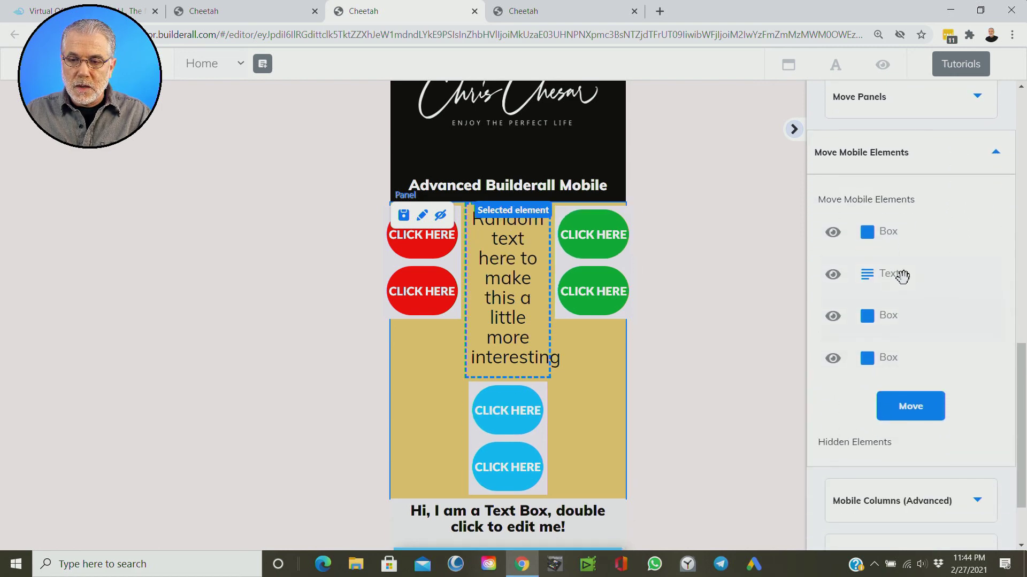
# - Reorder the panel's mobile elements to blue box, text, green box, red box and apply the move
pyautogui.click(858, 240)
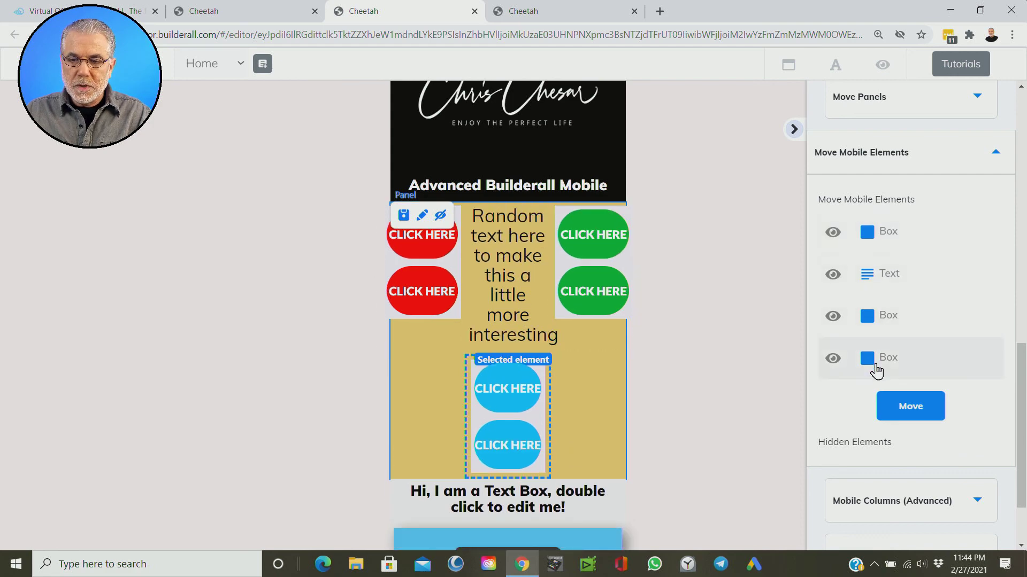
pyautogui.click(878, 234)
pyautogui.moveTo(875, 368); pyautogui.dragTo(866, 235)
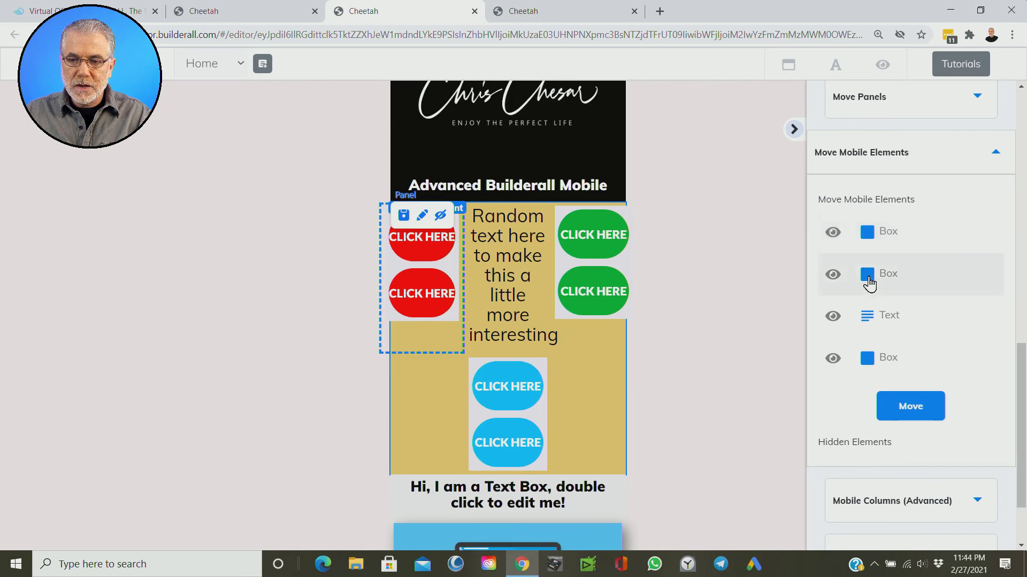
pyautogui.moveTo(869, 279); pyautogui.dragTo(870, 369)
pyautogui.click(909, 420)
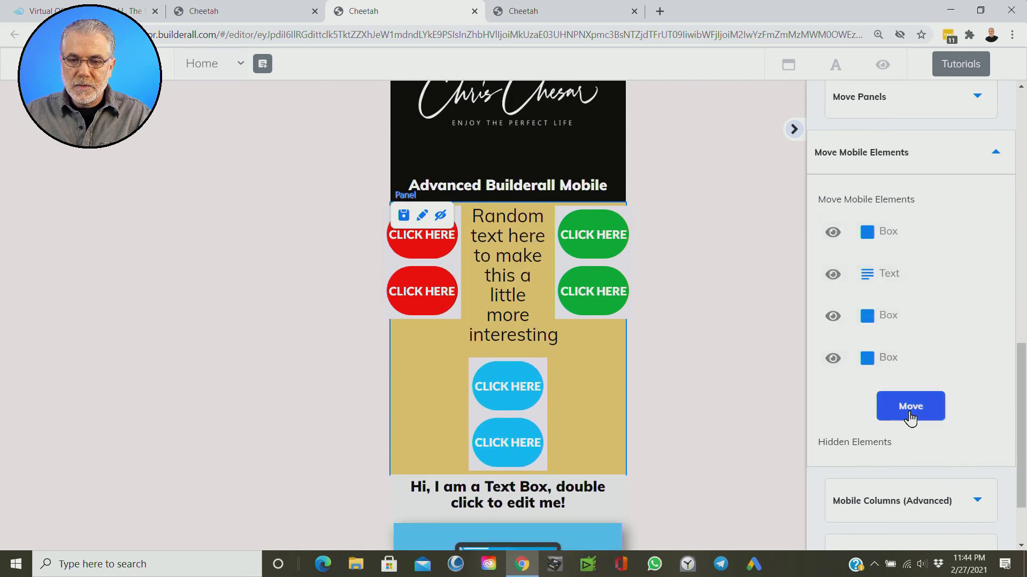
pyautogui.click(909, 418)
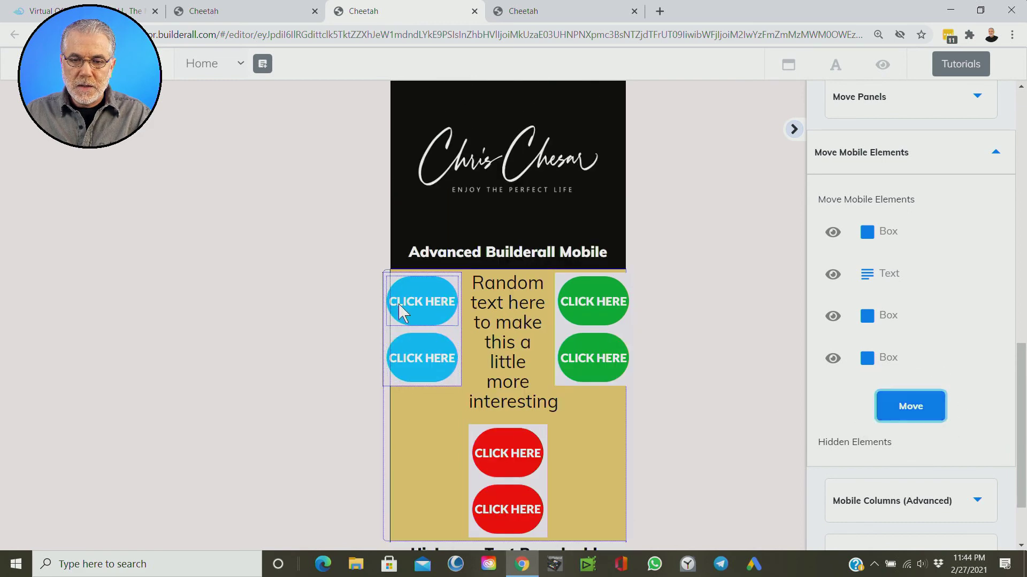
pyautogui.scroll(-2, 696, 415)
pyautogui.scroll(1, 695, 415)
pyautogui.scroll(1, 695, 413)
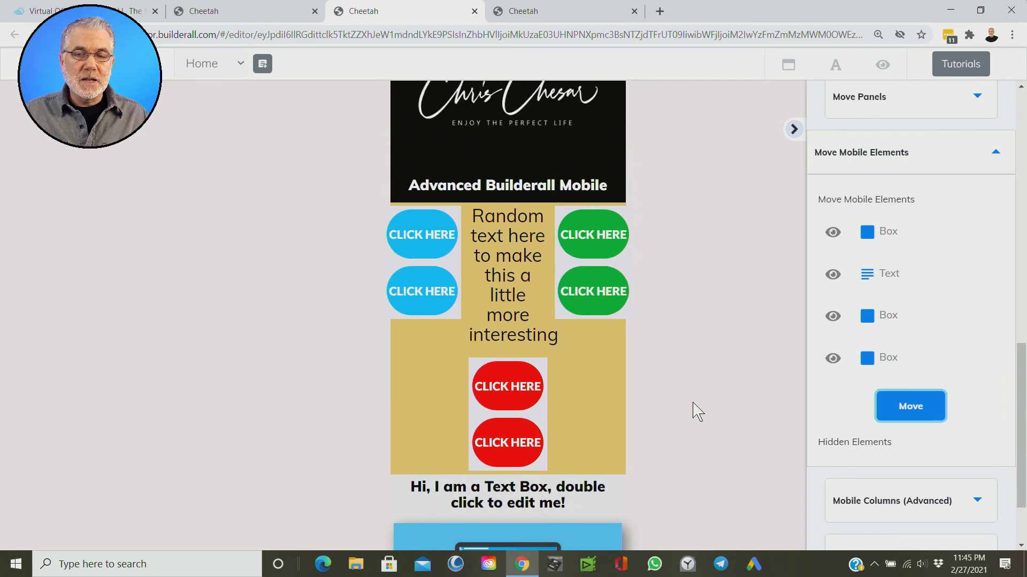
pyautogui.scroll(1, 697, 409)
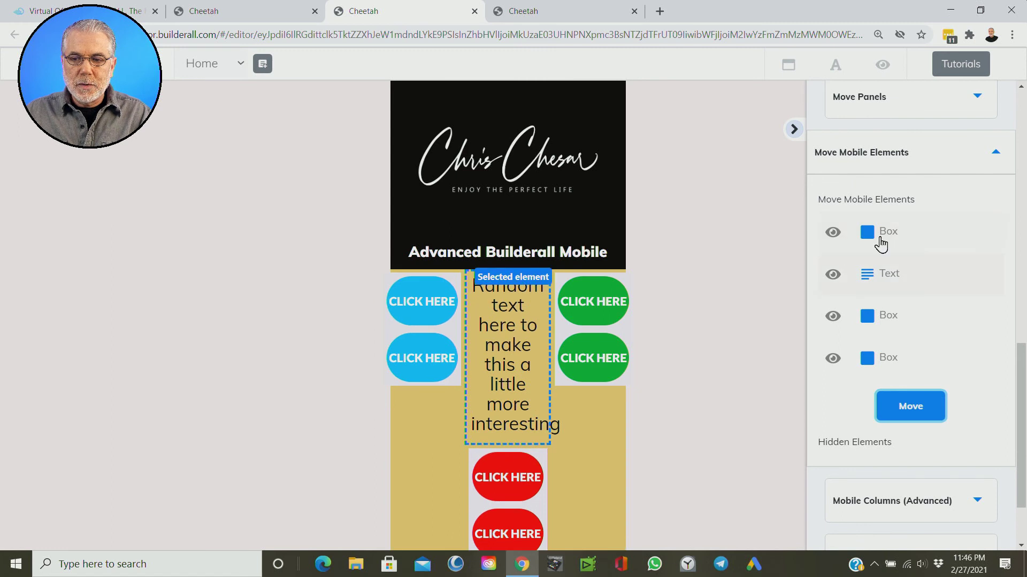
# - Set the gold panel's Mobile Columns (Advanced) grid to 2
pyautogui.click(985, 162)
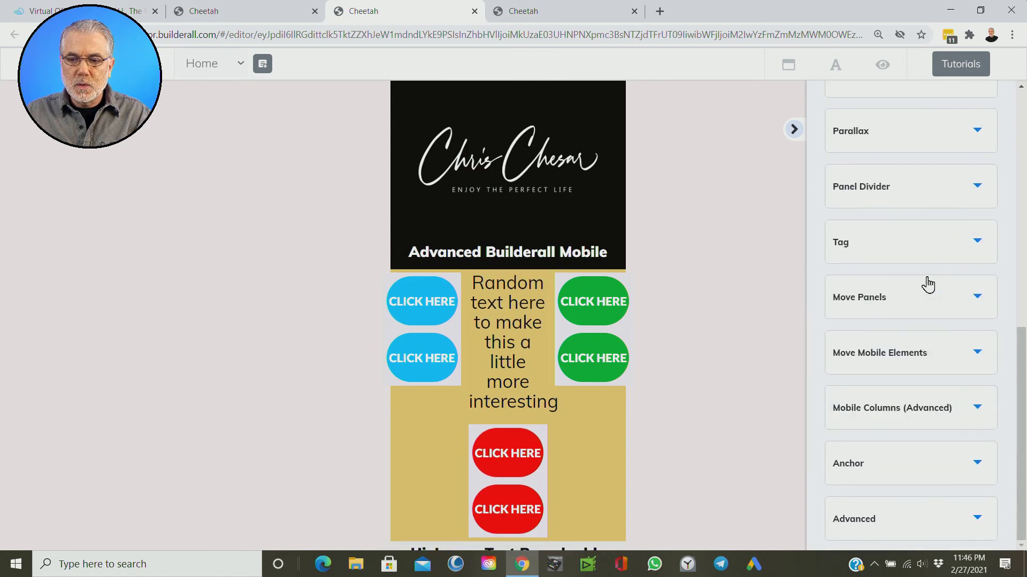
pyautogui.click(914, 418)
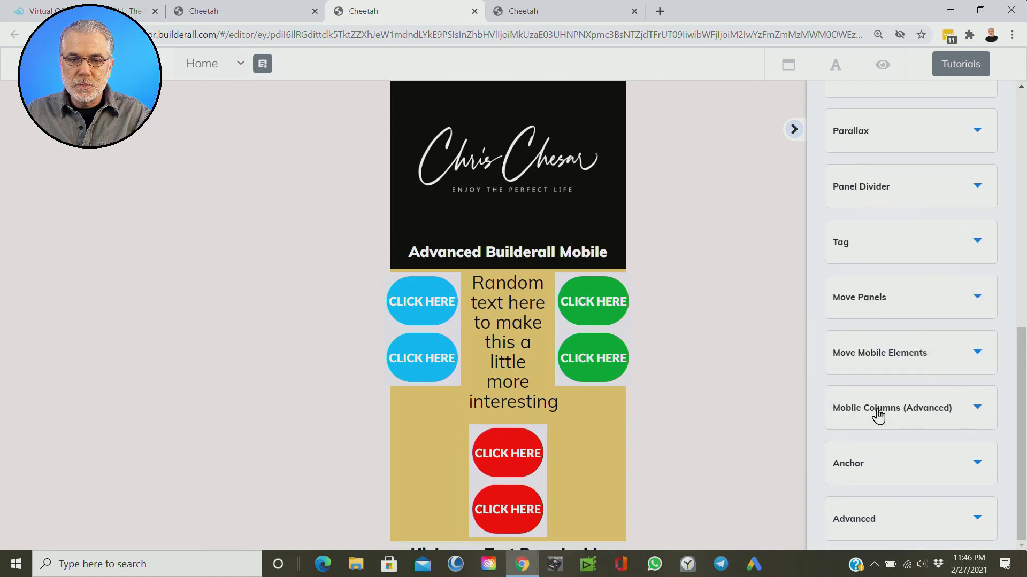
pyautogui.click(909, 410)
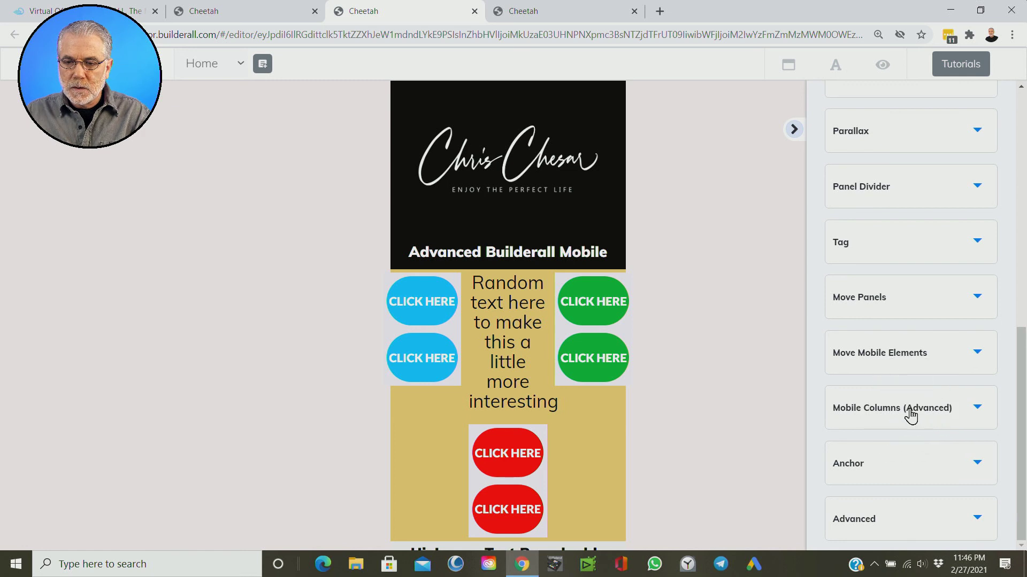
pyautogui.click(884, 321)
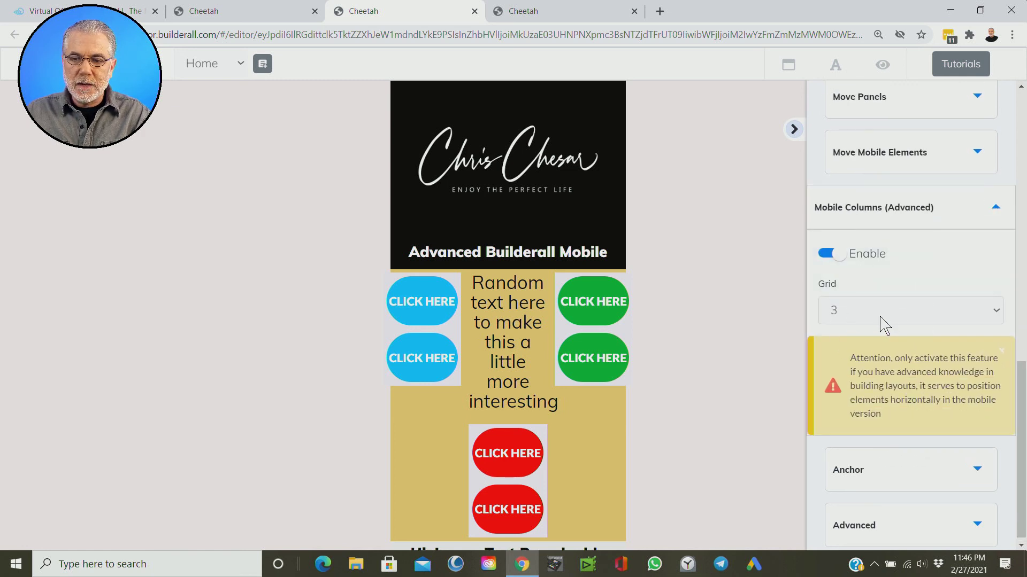
pyautogui.press('Escape')
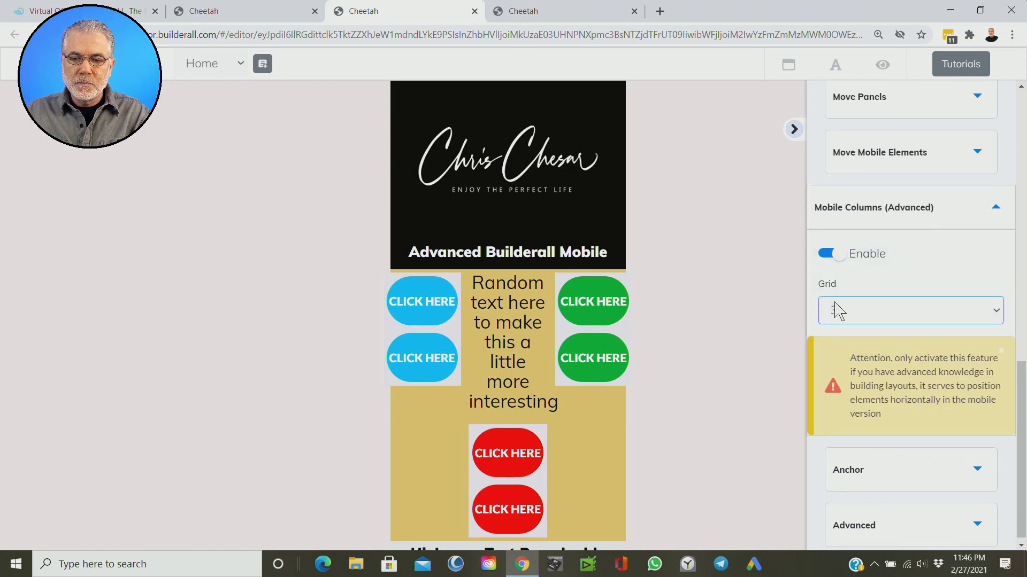
pyautogui.press('Up')
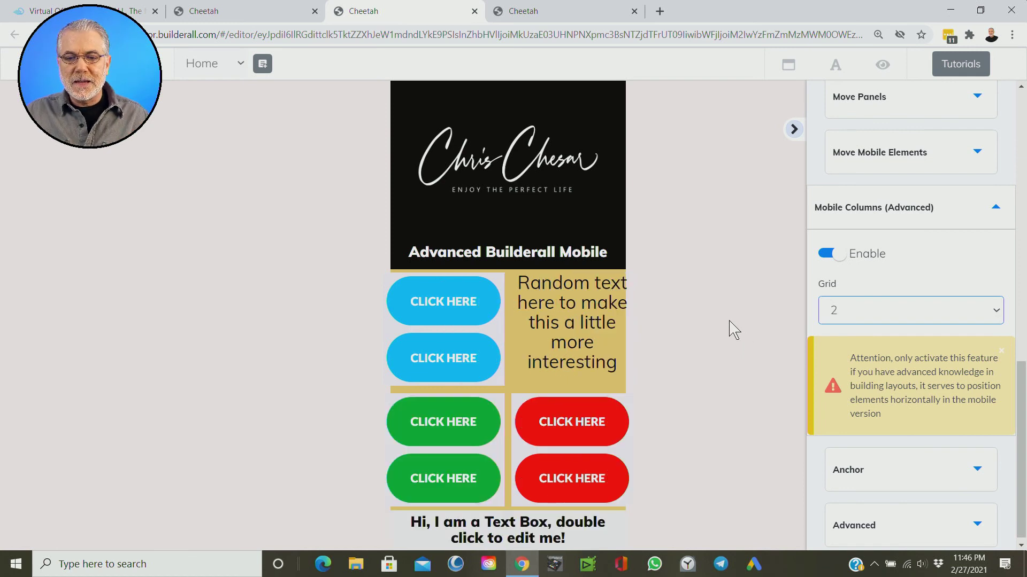
pyautogui.scroll(-3, 728, 326)
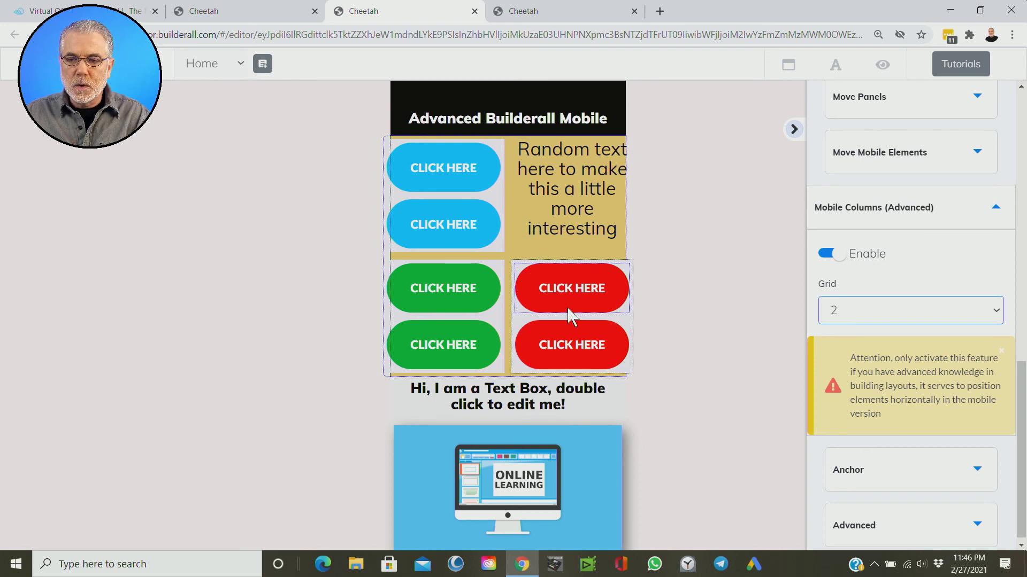
# - Move the text element to the end of the panel's mobile element order, after the red box, and apply the move
pyautogui.click(915, 155)
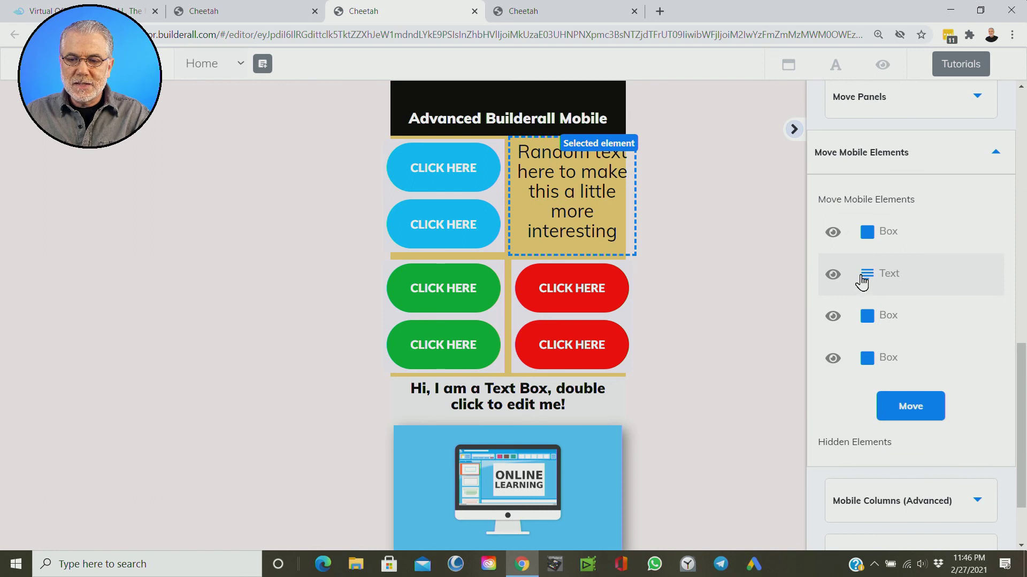
pyautogui.moveTo(861, 282); pyautogui.dragTo(891, 374)
pyautogui.click(916, 416)
pyautogui.click(917, 418)
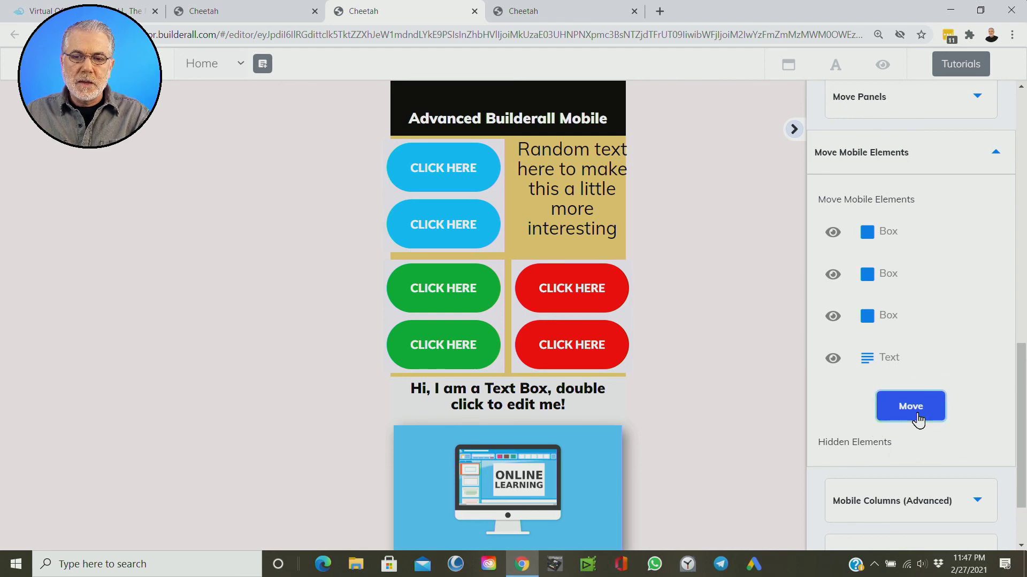
pyautogui.scroll(-2, 746, 386)
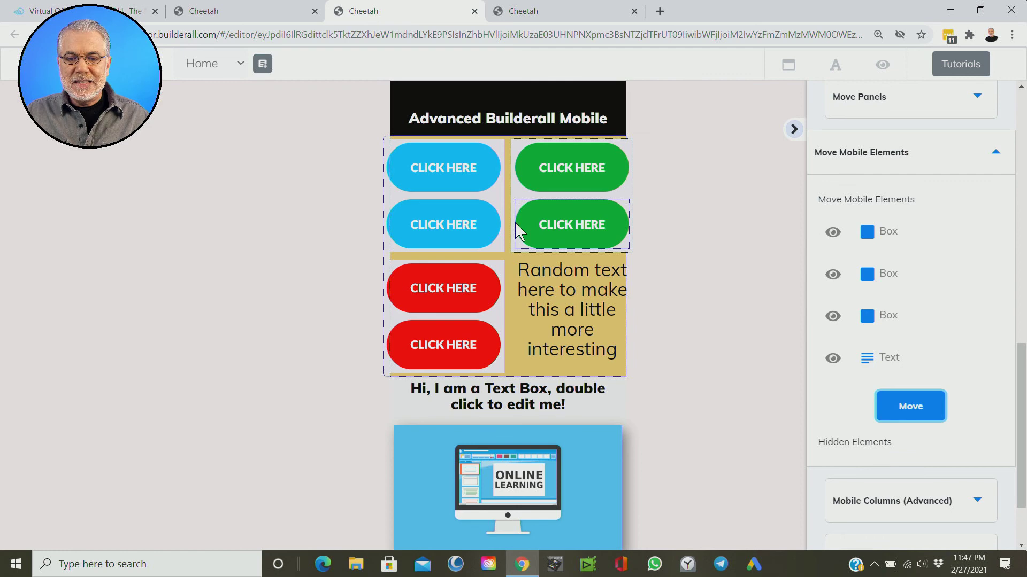
# - Deselect the gold panel and collapse the settings sidebar
pyautogui.click(708, 293)
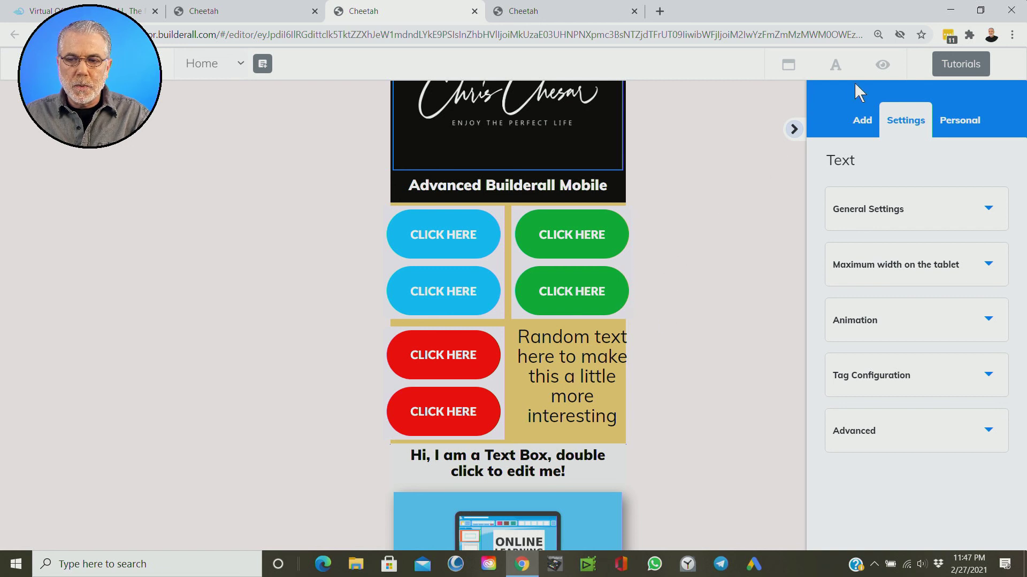
pyautogui.press('ctrl')
pyautogui.press('ctrl')
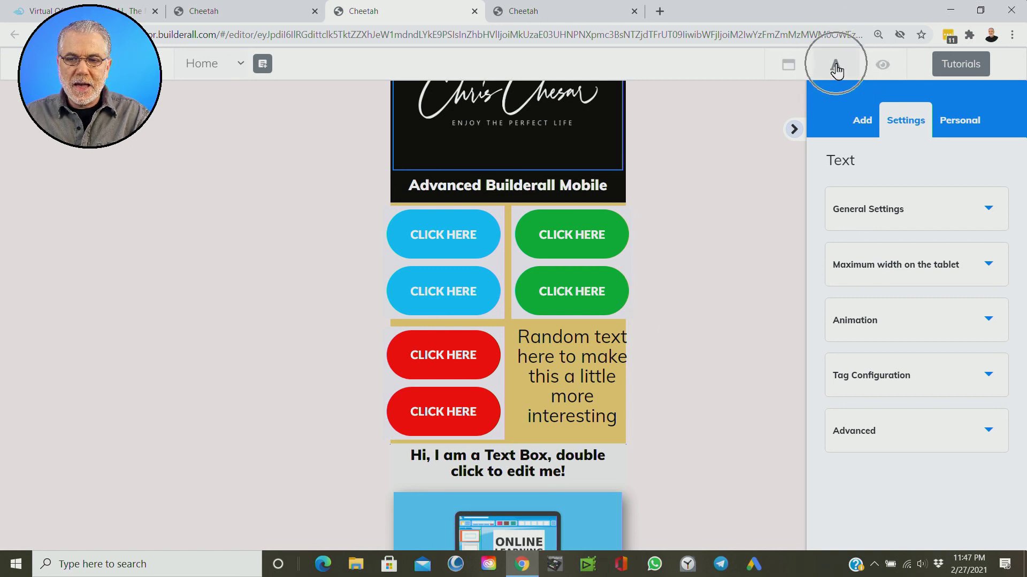
pyautogui.click(803, 128)
# - Open the Site fonts settings and go to the Title H3 style
pyautogui.press('ctrl')
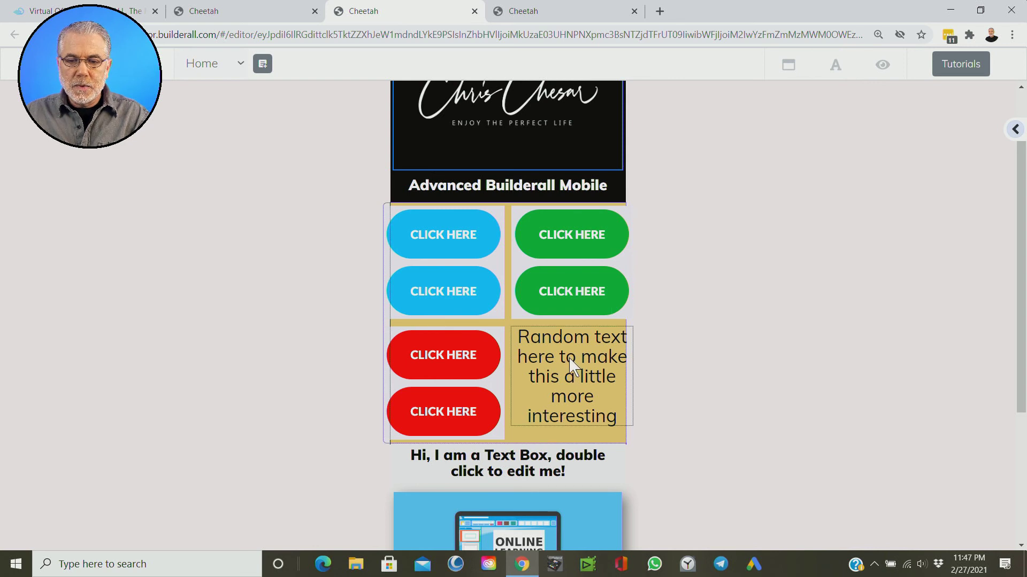
pyautogui.press('ctrl')
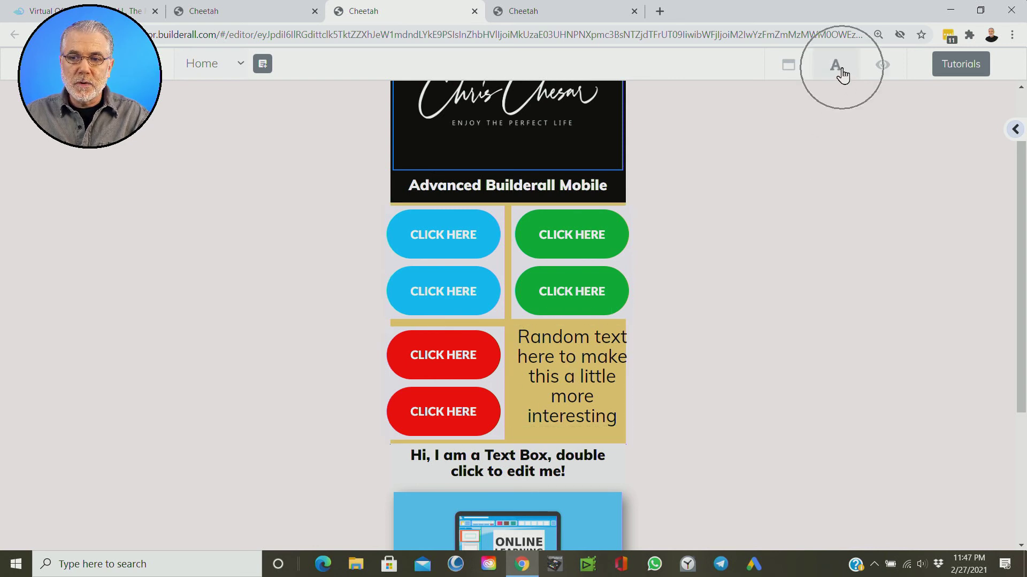
pyautogui.press('ctrl')
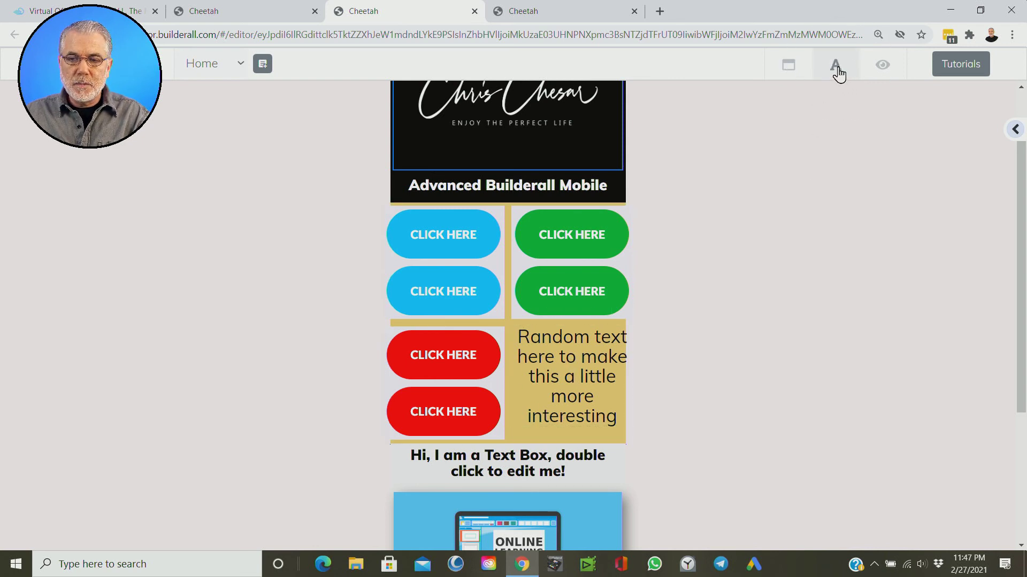
pyautogui.click(836, 66)
pyautogui.press('ctrl')
pyautogui.press('ctrl')
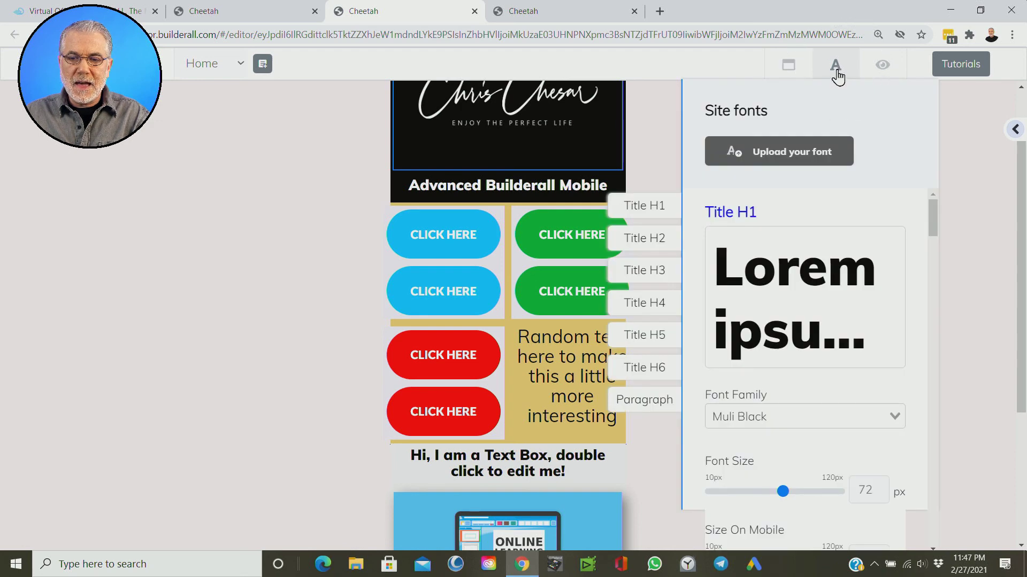
pyautogui.click(656, 278)
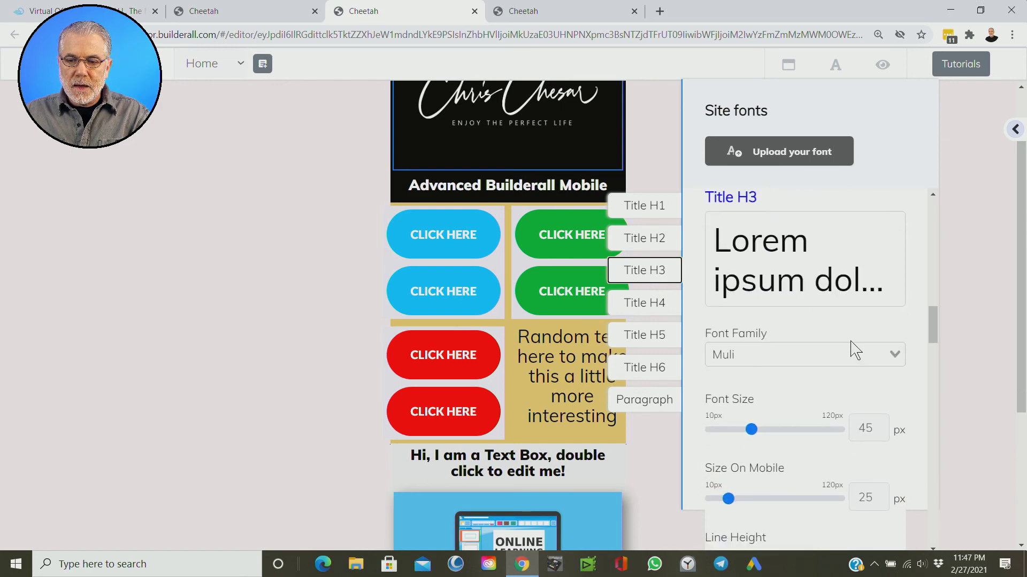
# - Set the Title H3 style's size on mobile to 24 px and close the Site fonts settings
pyautogui.scroll(-2, 853, 349)
pyautogui.scroll(-1, 853, 349)
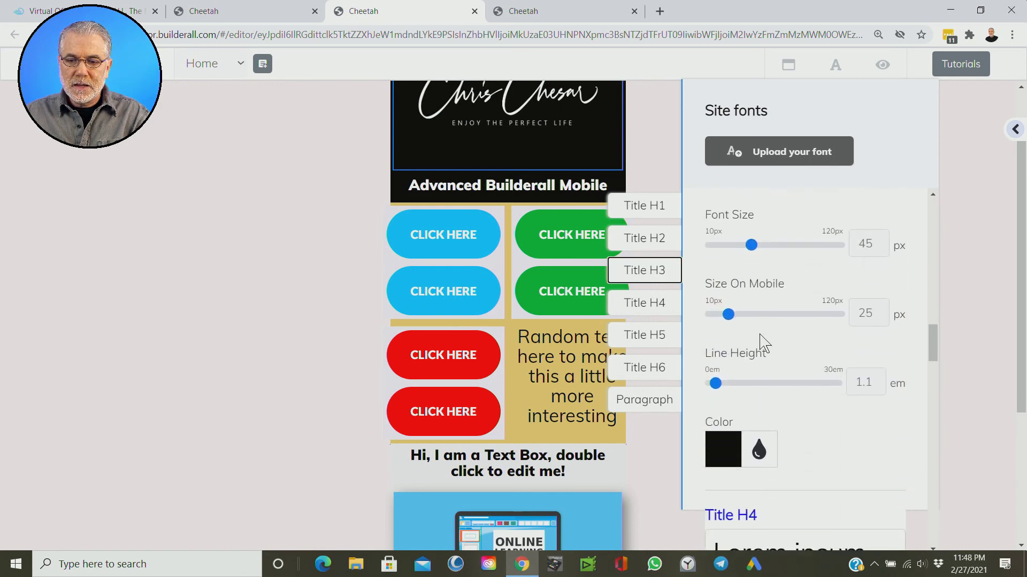
pyautogui.scroll(-1, 764, 343)
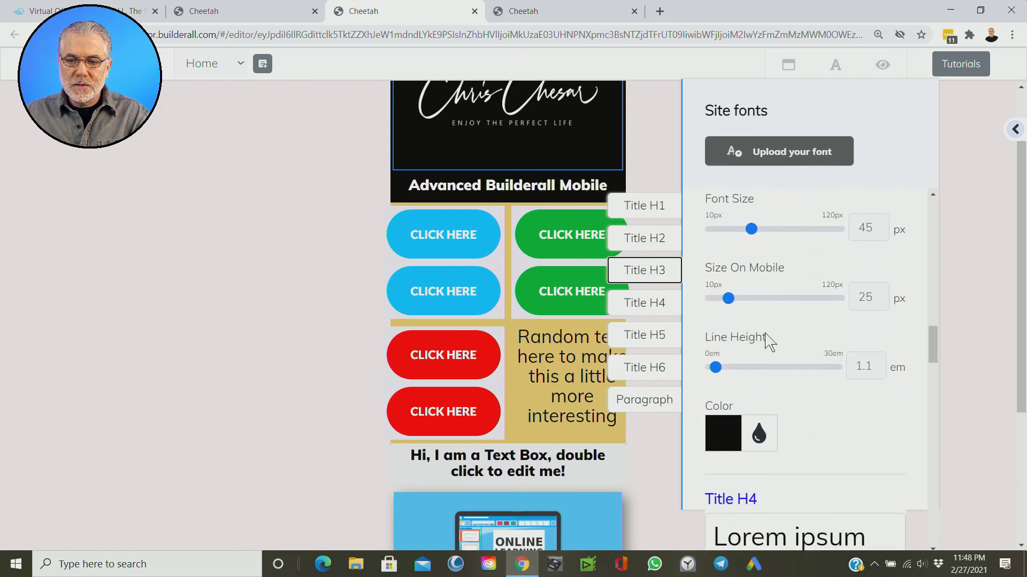
pyautogui.click(880, 294)
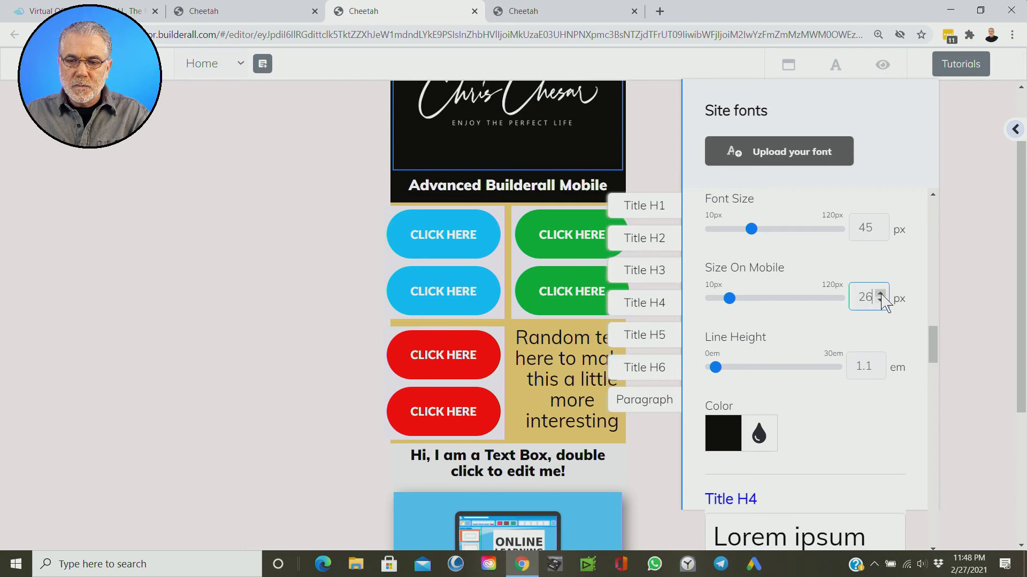
pyautogui.moveTo(729, 299)
pyautogui.mouseDown()
pyautogui.moveTo(738, 298)
pyautogui.moveTo(728, 300)
pyautogui.mouseUp()
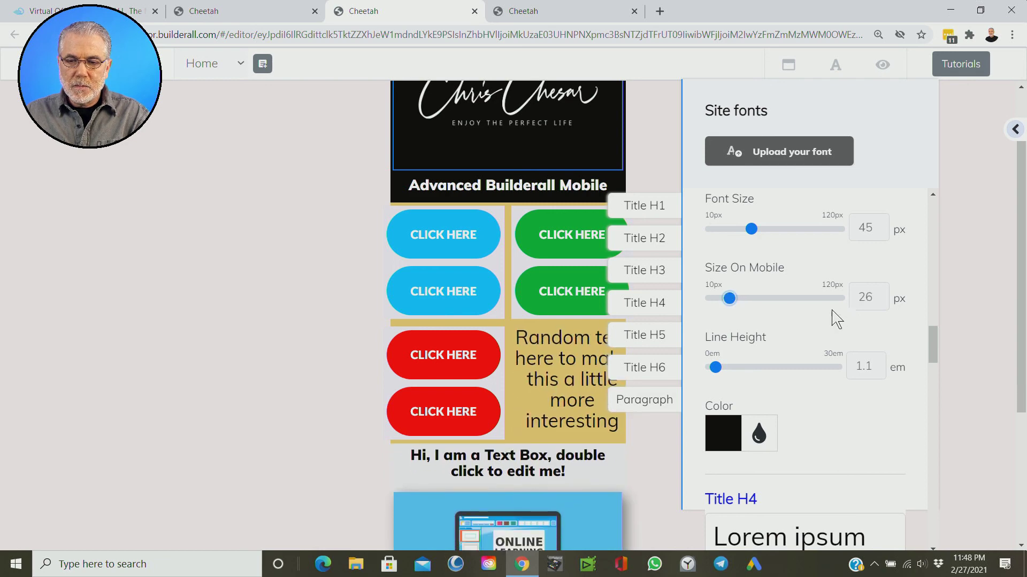
pyautogui.click(880, 301)
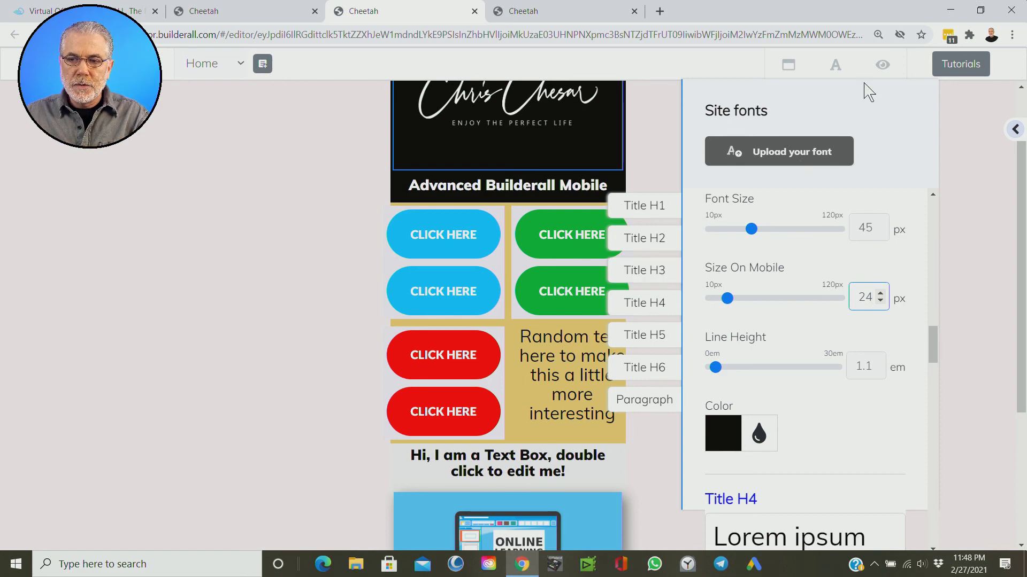
pyautogui.click(879, 68)
pyautogui.click(840, 67)
pyautogui.click(836, 75)
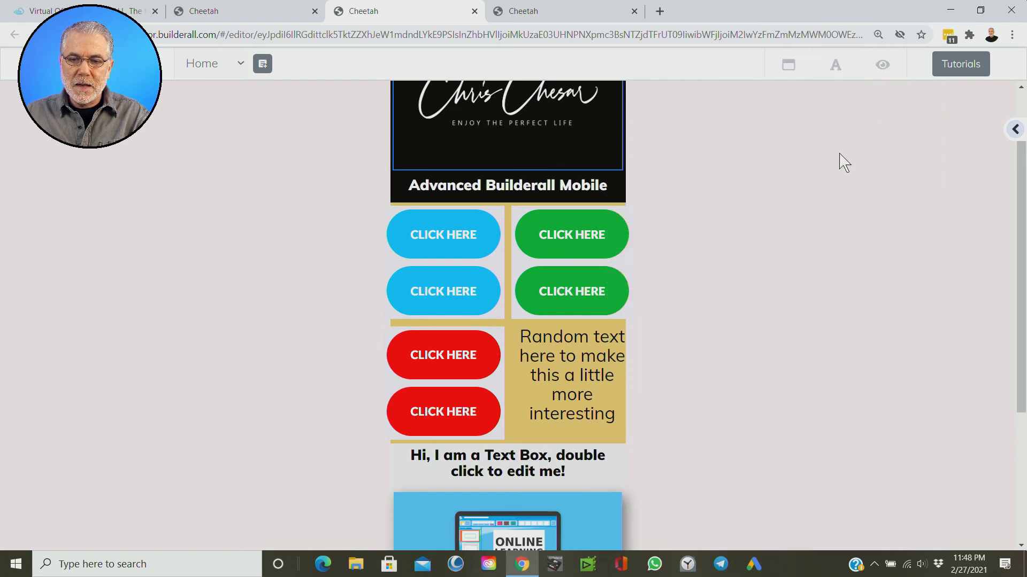
# - Open the Advanced settings of the random text element in the gold panel and go to its lateral spacing
pyautogui.click(601, 390)
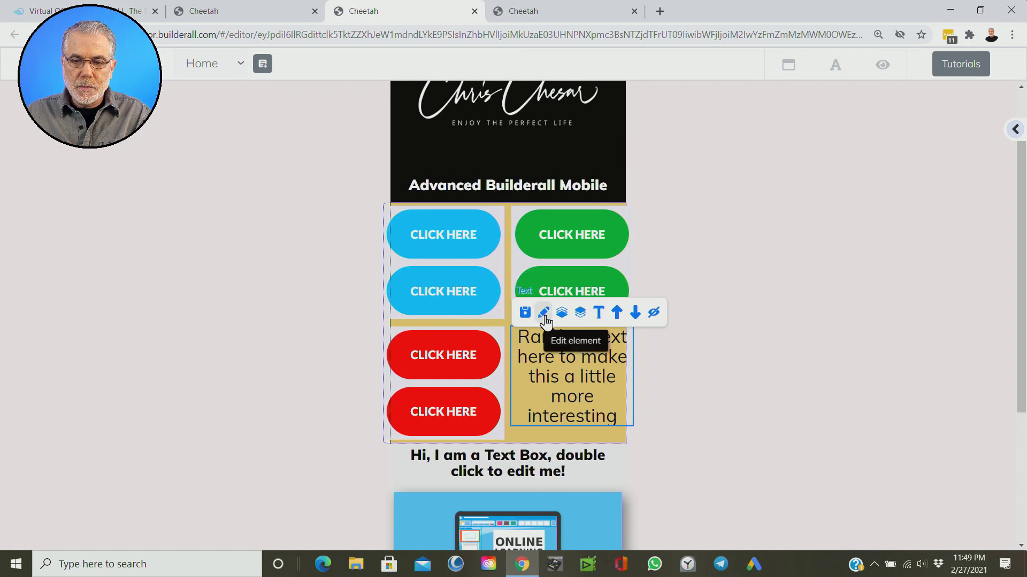
pyautogui.click(1014, 133)
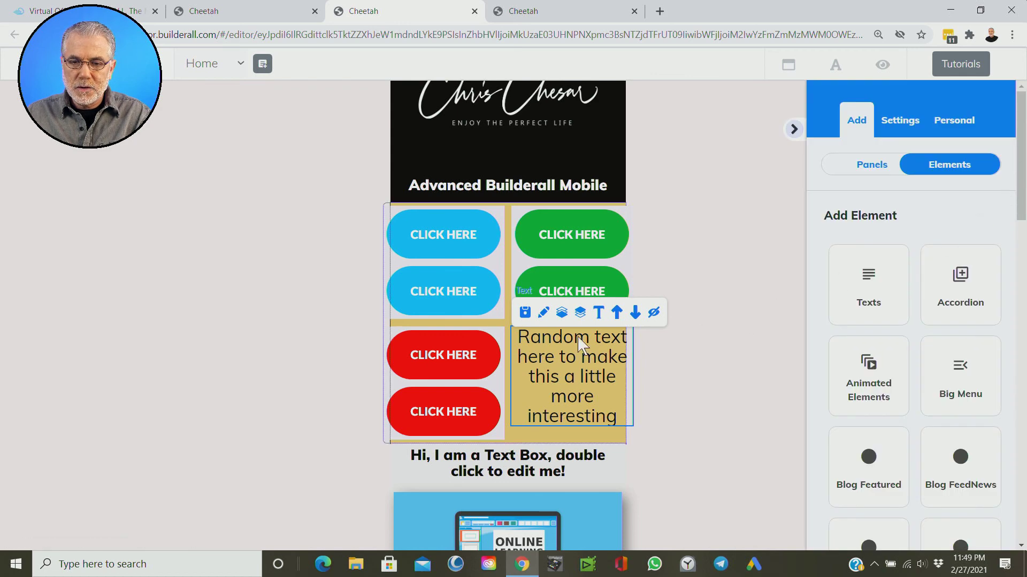
pyautogui.click(543, 319)
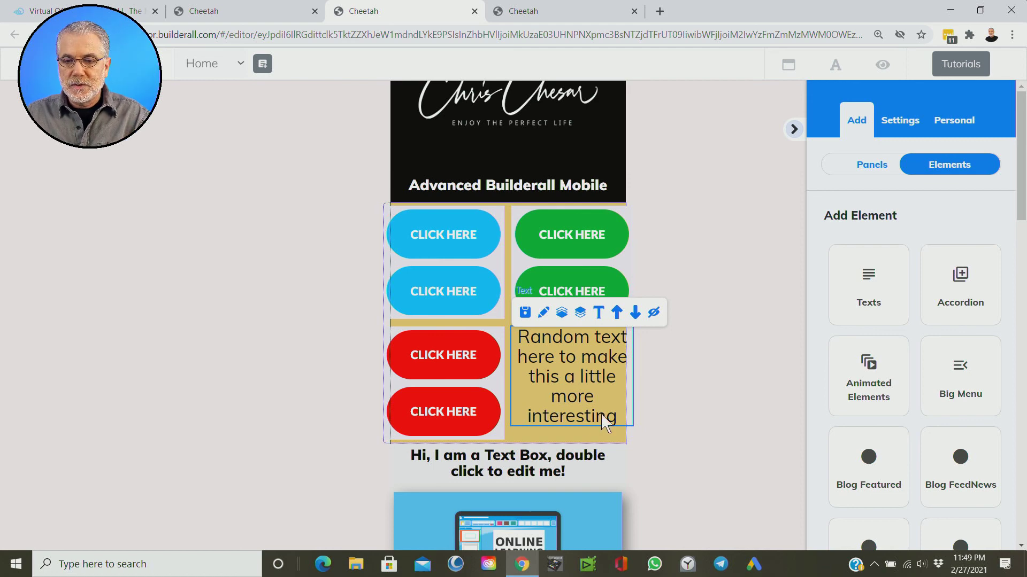
pyautogui.click(542, 314)
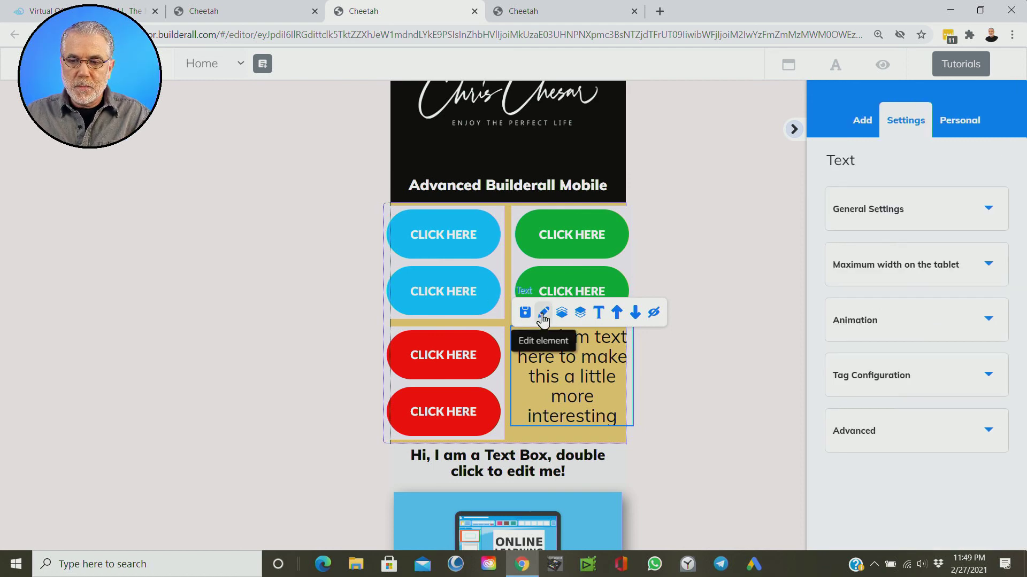
pyautogui.click(905, 435)
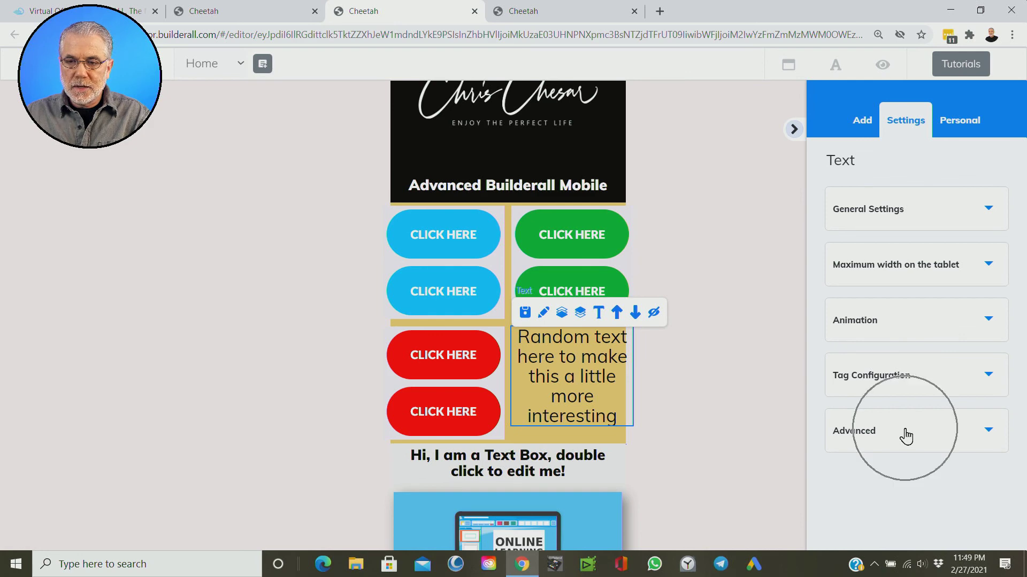
pyautogui.click(905, 434)
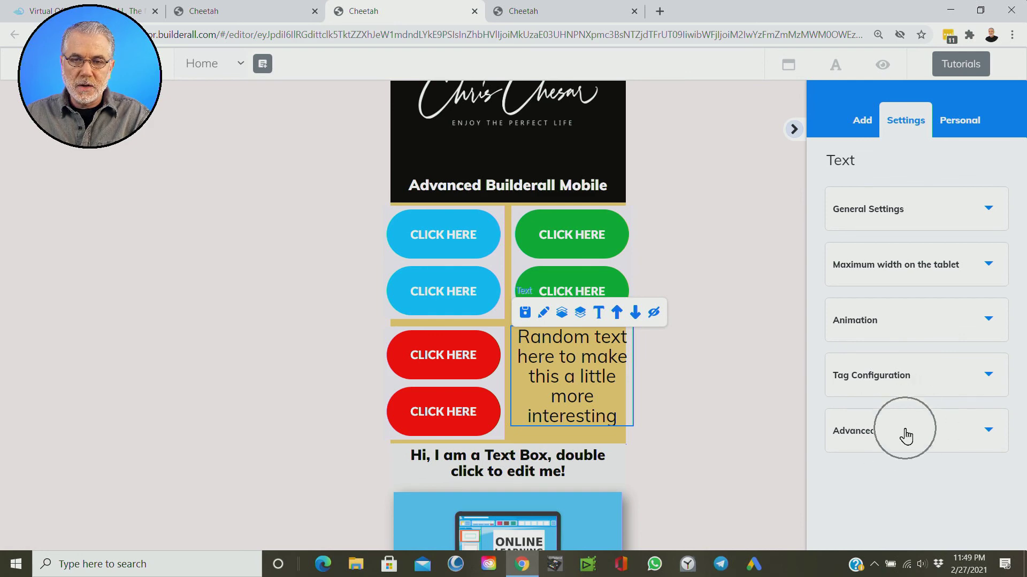
pyautogui.scroll(-3, 916, 387)
pyautogui.scroll(-5, 916, 389)
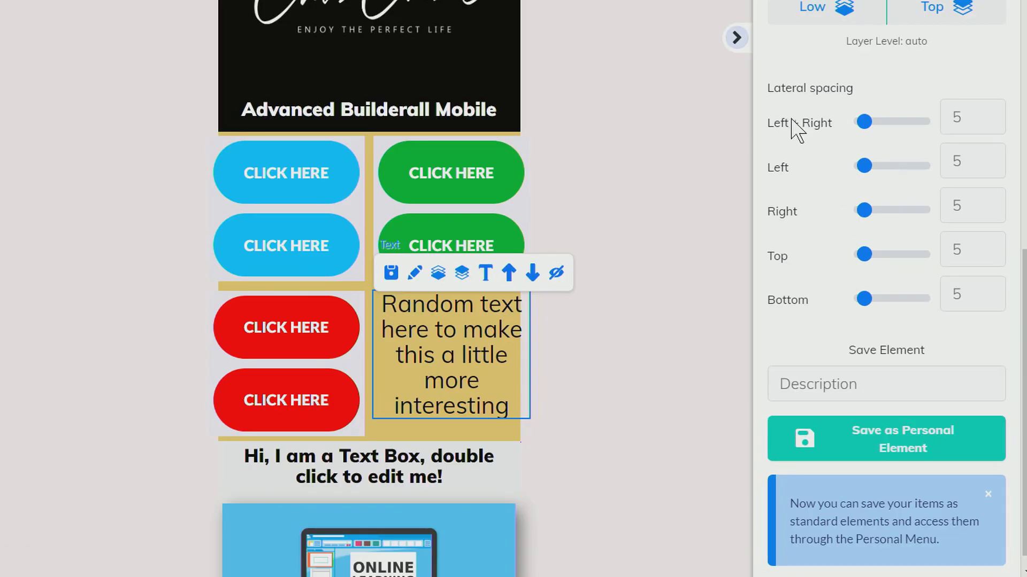
pyautogui.click(843, 194)
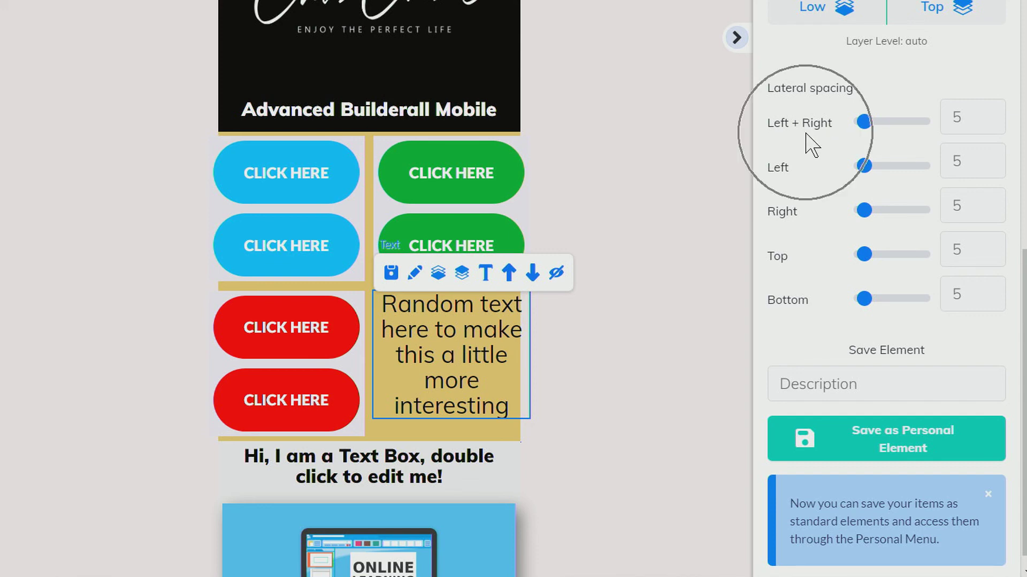
# - Set the text element's lateral spacing to 13 on the left and 25 on the right, and deselect it
pyautogui.moveTo(864, 122); pyautogui.dragTo(879, 126)
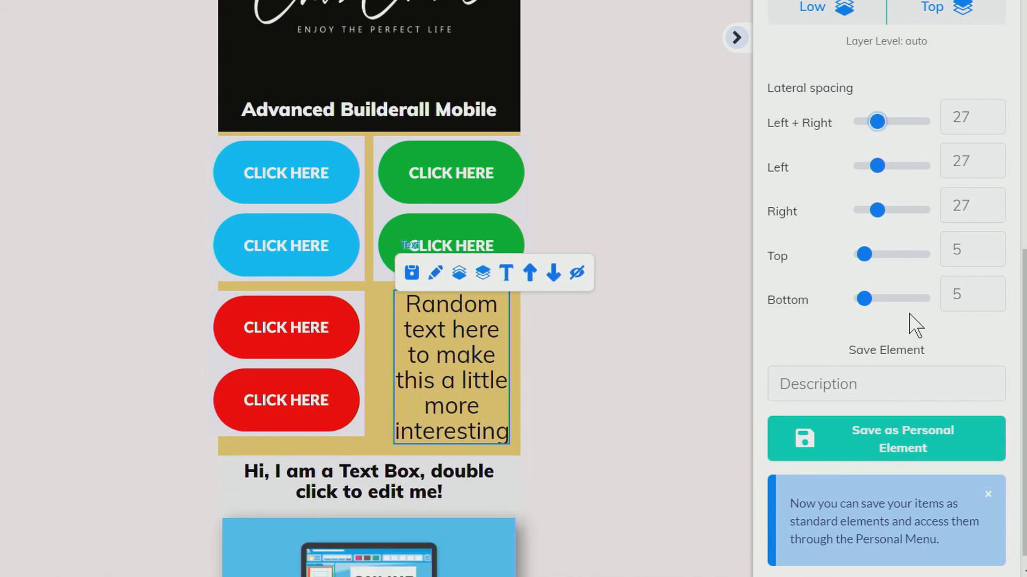
pyautogui.moveTo(879, 122); pyautogui.dragTo(866, 122)
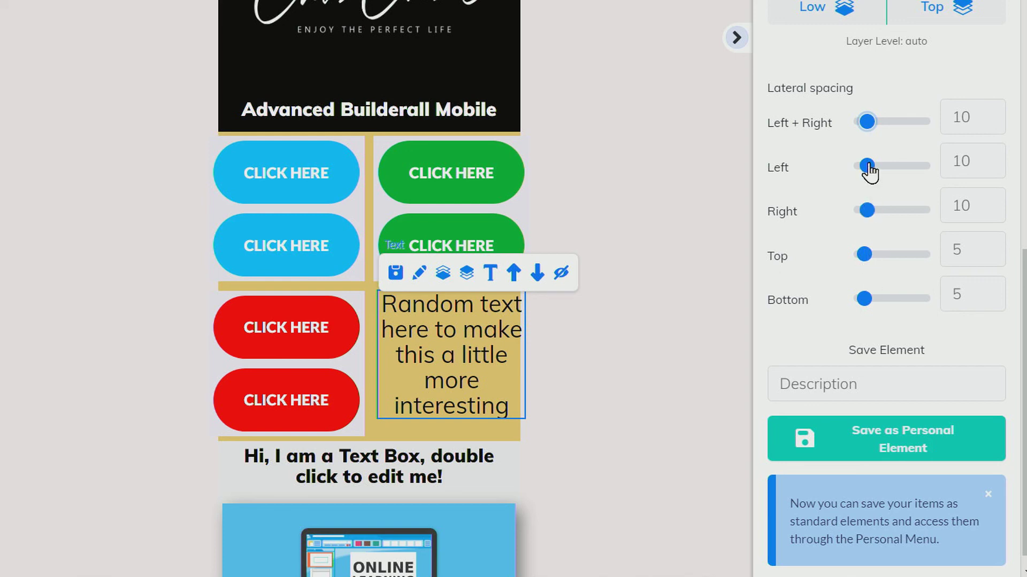
pyautogui.moveTo(869, 166)
pyautogui.mouseDown()
pyautogui.moveTo(893, 165)
pyautogui.moveTo(868, 165)
pyautogui.mouseUp()
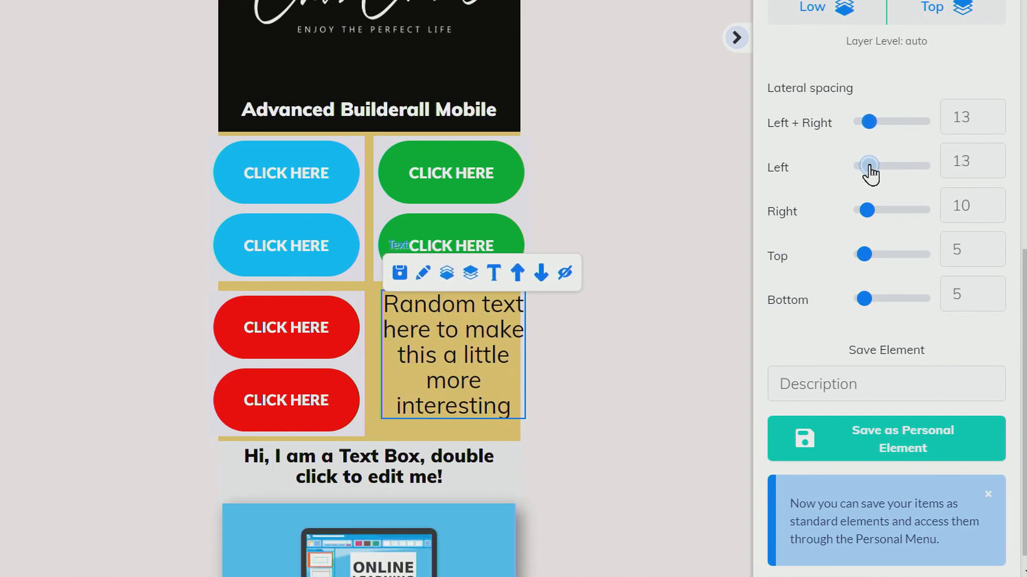
pyautogui.moveTo(873, 212); pyautogui.dragTo(878, 211)
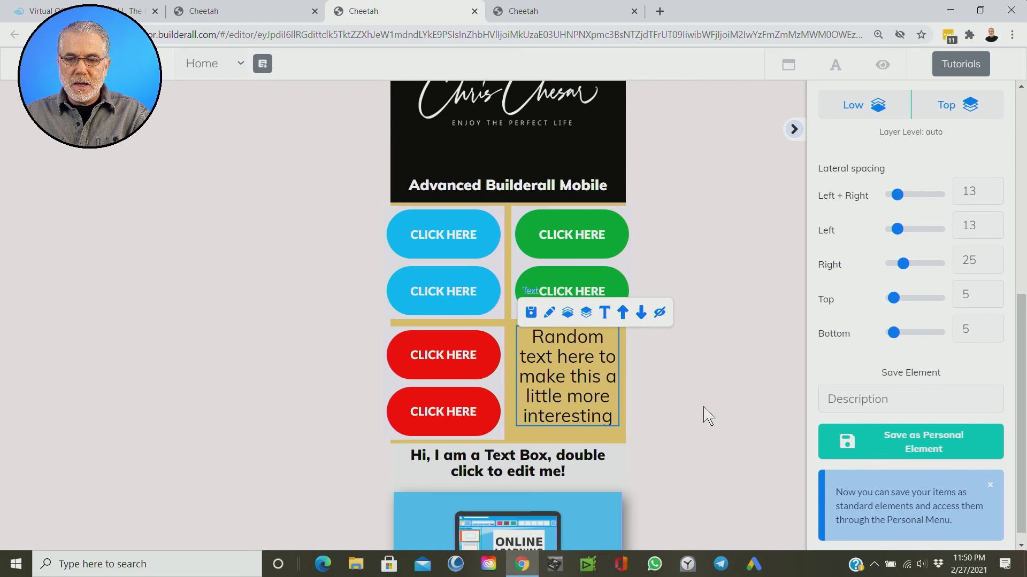
pyautogui.click(400, 120)
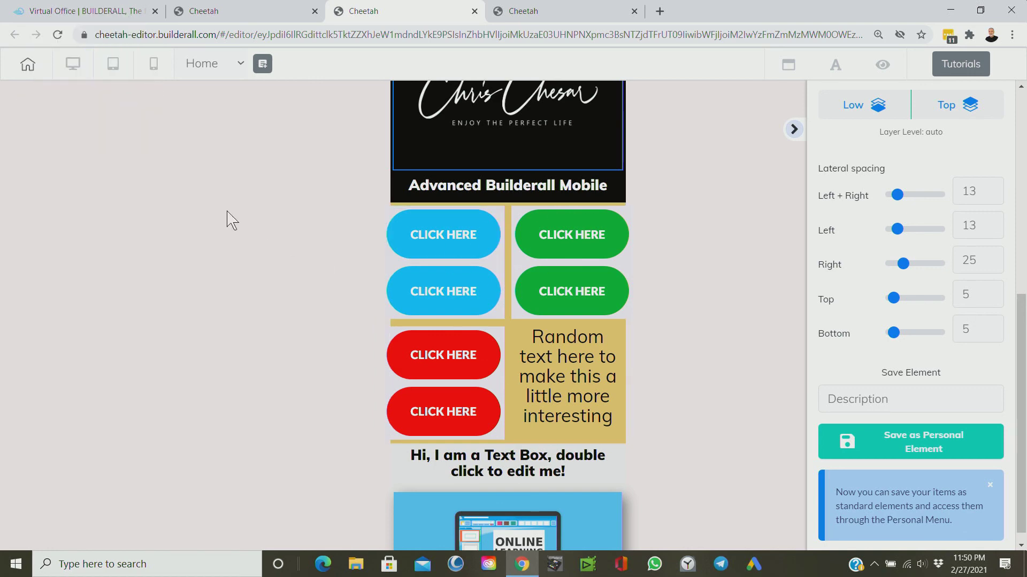
# - In the desktop layout, narrow the random text element so it wraps to three lines and move it below the green button box
pyautogui.click(72, 68)
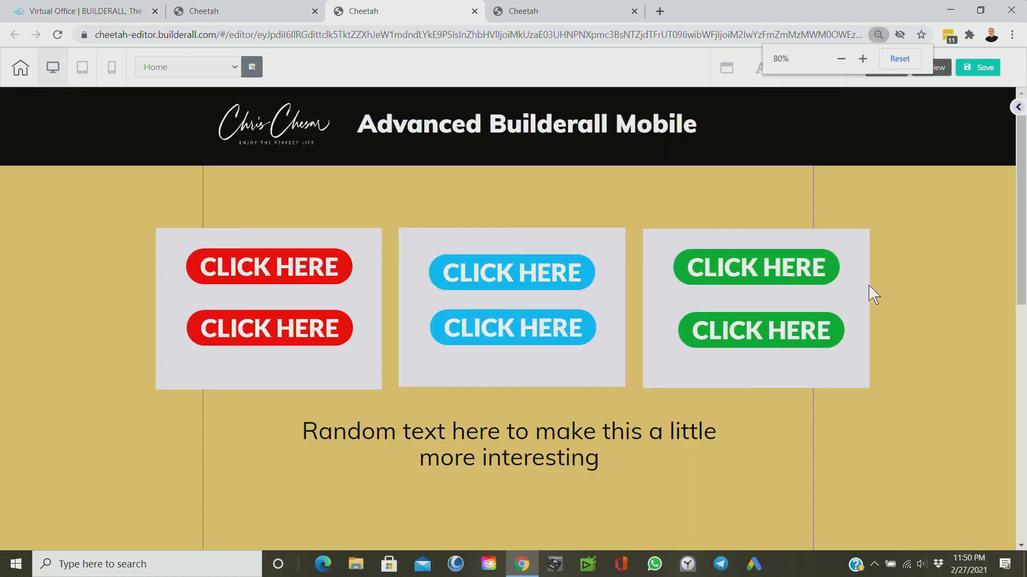
pyautogui.scroll(-4, 861, 427)
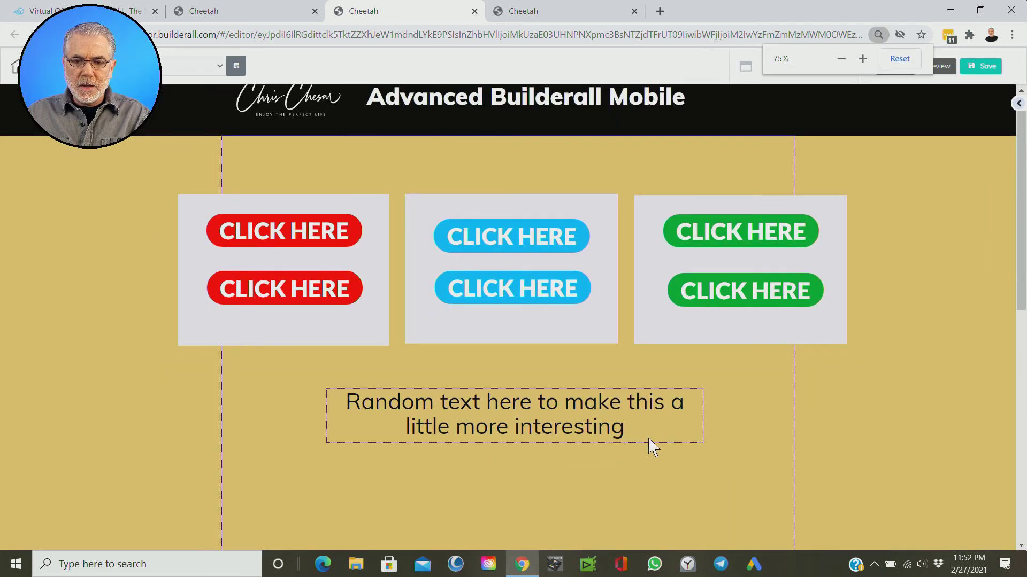
pyautogui.click(475, 427)
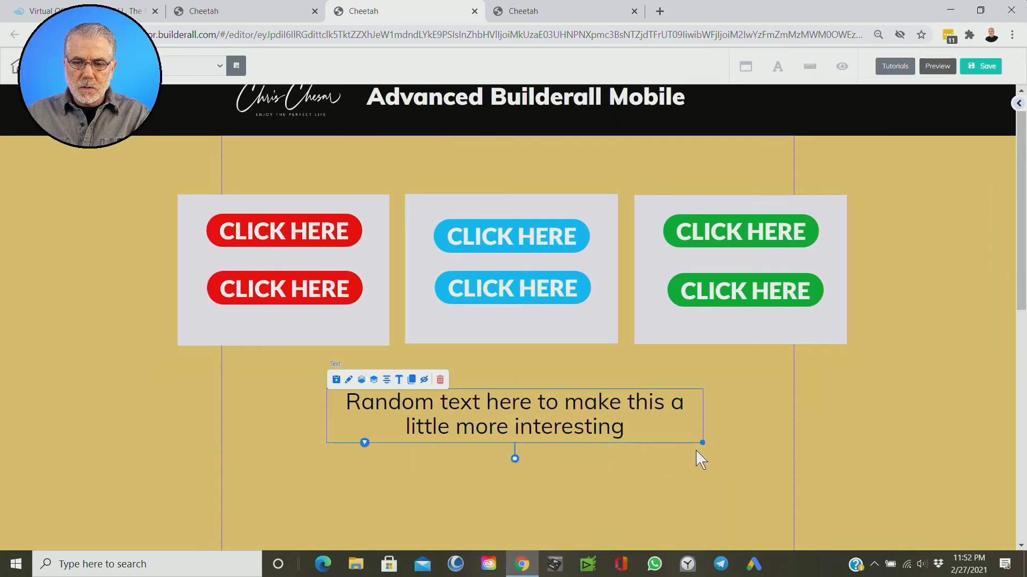
pyautogui.moveTo(702, 443); pyautogui.dragTo(536, 469)
pyautogui.moveTo(440, 431); pyautogui.dragTo(666, 456)
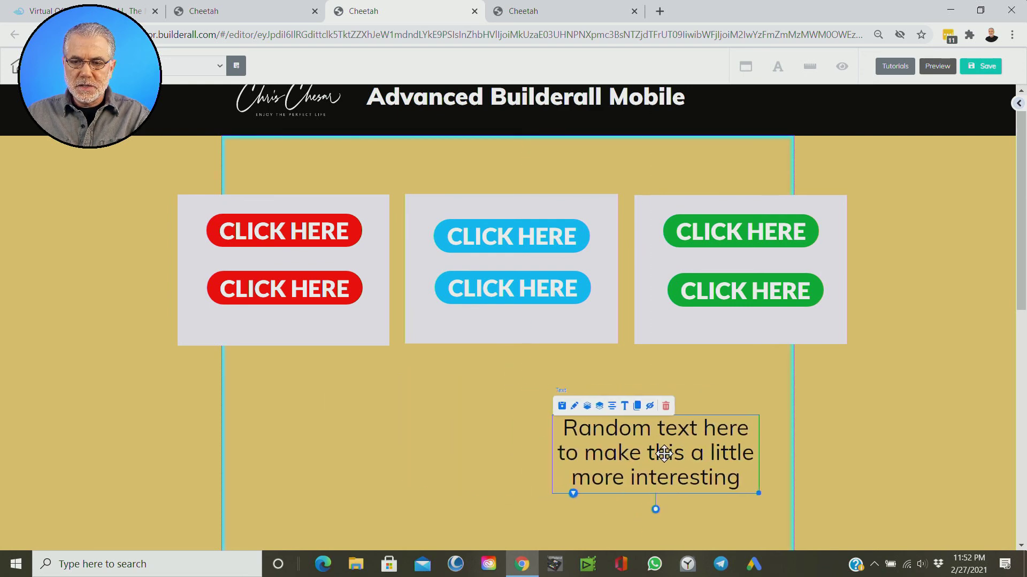
# - Add a horizontal image beside the random text, enlarge it and replace its picture with the teal calendar and portrait banner
pyautogui.click(1019, 107)
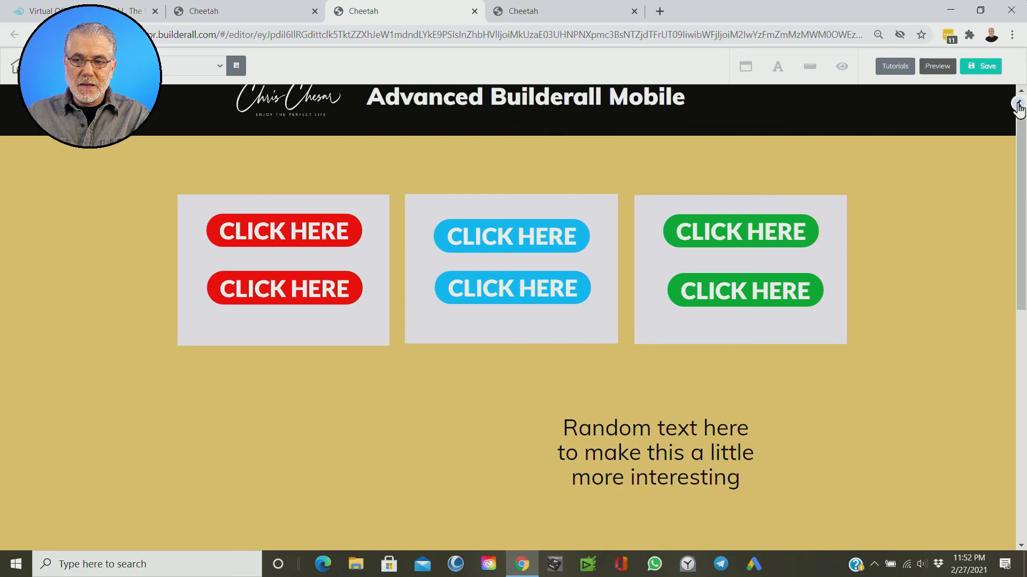
pyautogui.moveTo(998, 332); pyautogui.dragTo(405, 467)
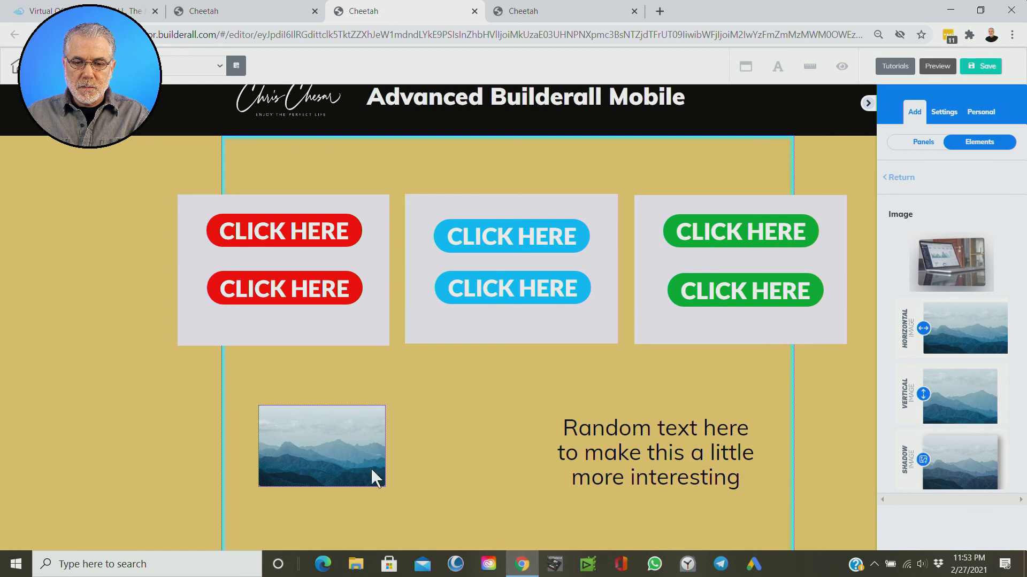
pyautogui.click(373, 473)
pyautogui.moveTo(384, 486); pyautogui.dragTo(493, 545)
pyautogui.click(415, 449)
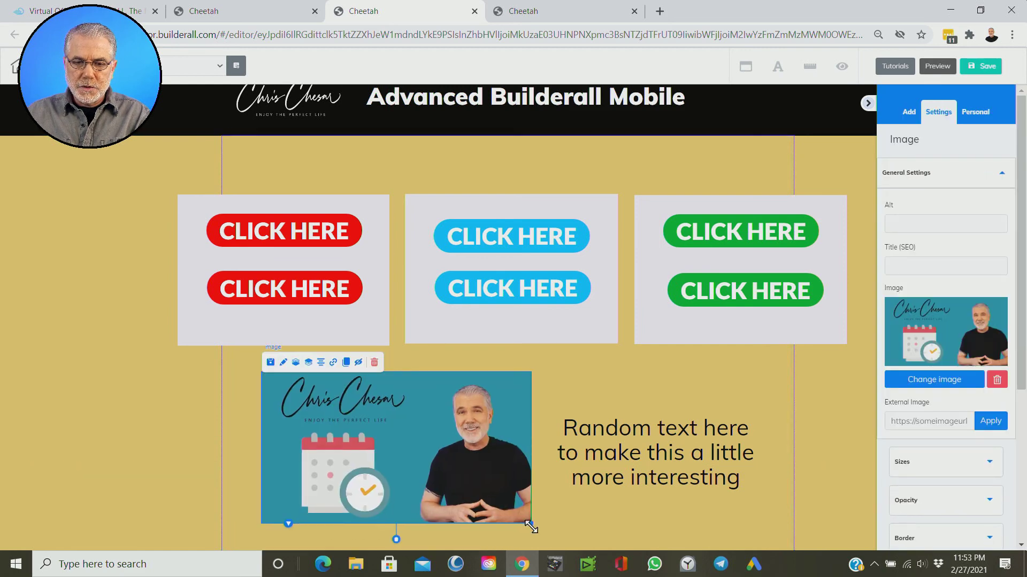
# - Select the gold panel and extend its lower edge downward to leave more space below the image
pyautogui.click(730, 423)
pyautogui.scroll(-3, 848, 428)
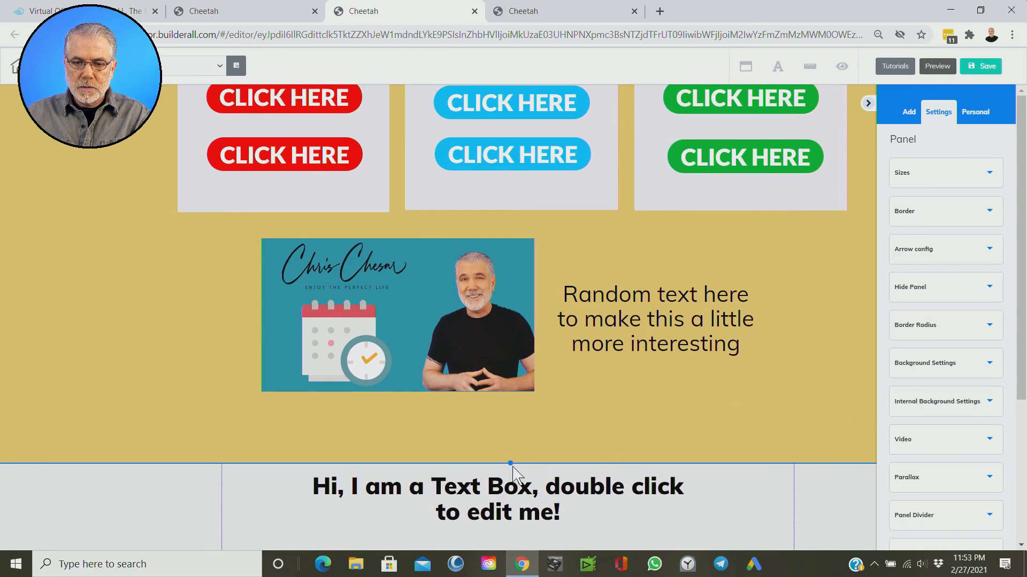
pyautogui.moveTo(509, 464); pyautogui.dragTo(509, 523)
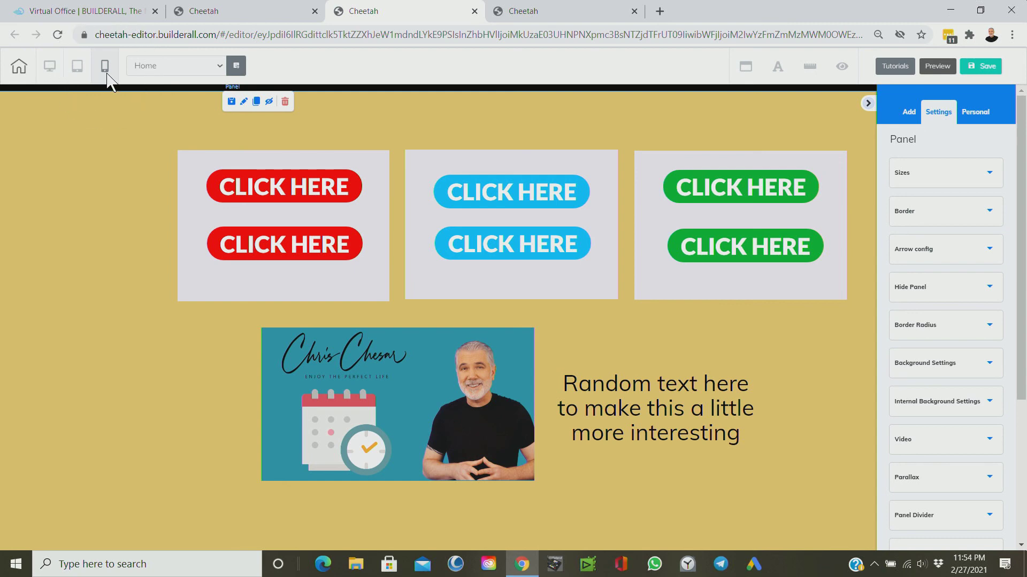
# - Switch to the mobile layout and bring the gold panel's rearranged elements into view
pyautogui.click(105, 66)
pyautogui.hotkey('ctrl', '0')
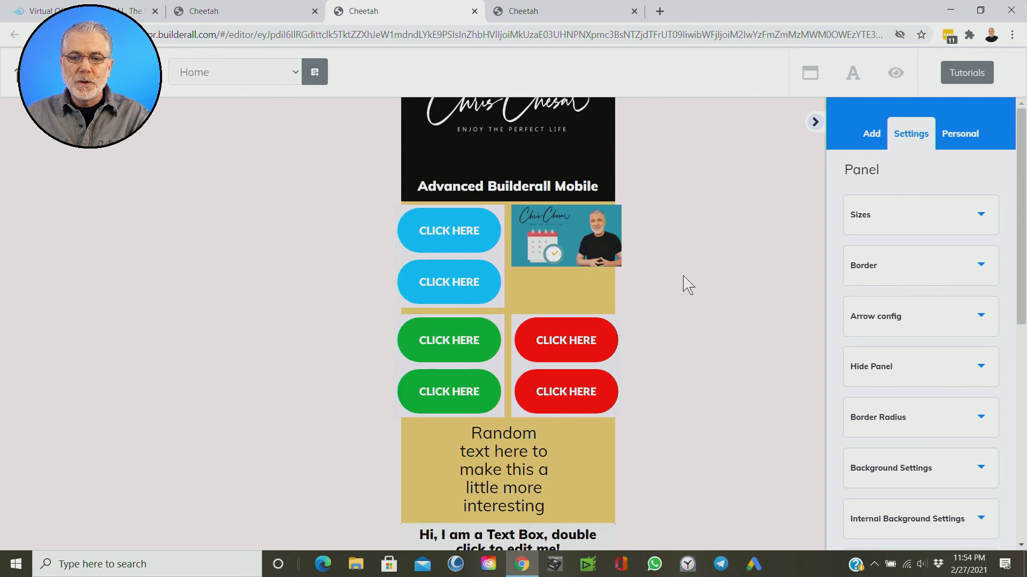
pyautogui.scroll(-1, 706, 394)
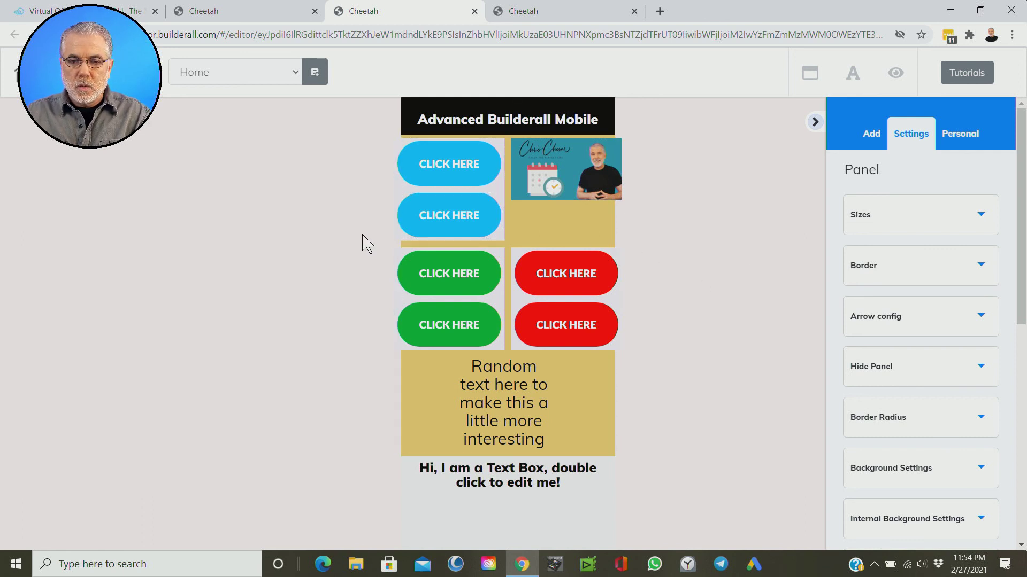
# - Select the gold panel and open its Move Mobile Elements settings to show the element order
pyautogui.click(400, 262)
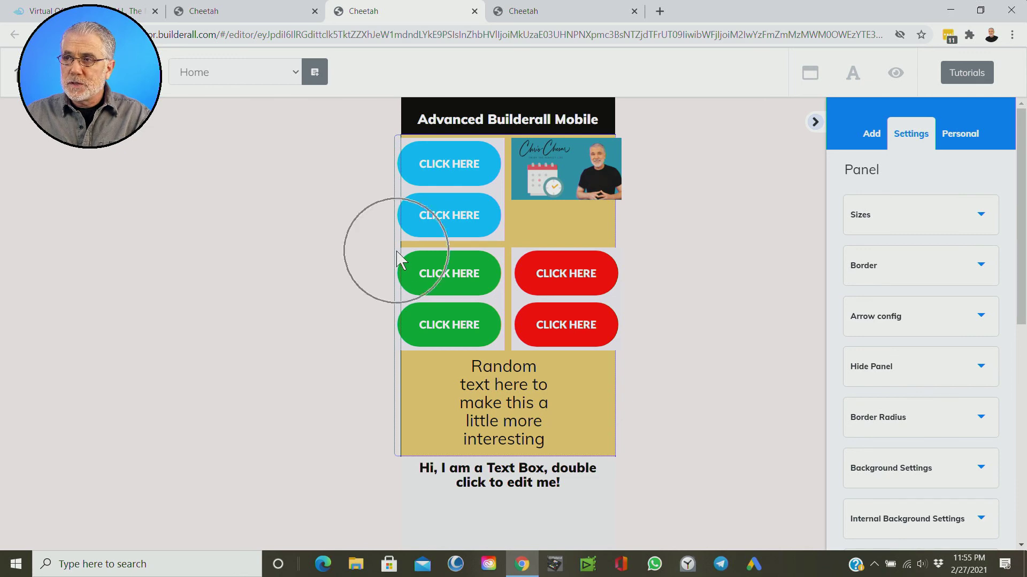
pyautogui.scroll(3, 394, 261)
pyautogui.hotkey('ctrl', '+')
pyautogui.hotkey('ctrl', '+')
pyautogui.click(367, 218)
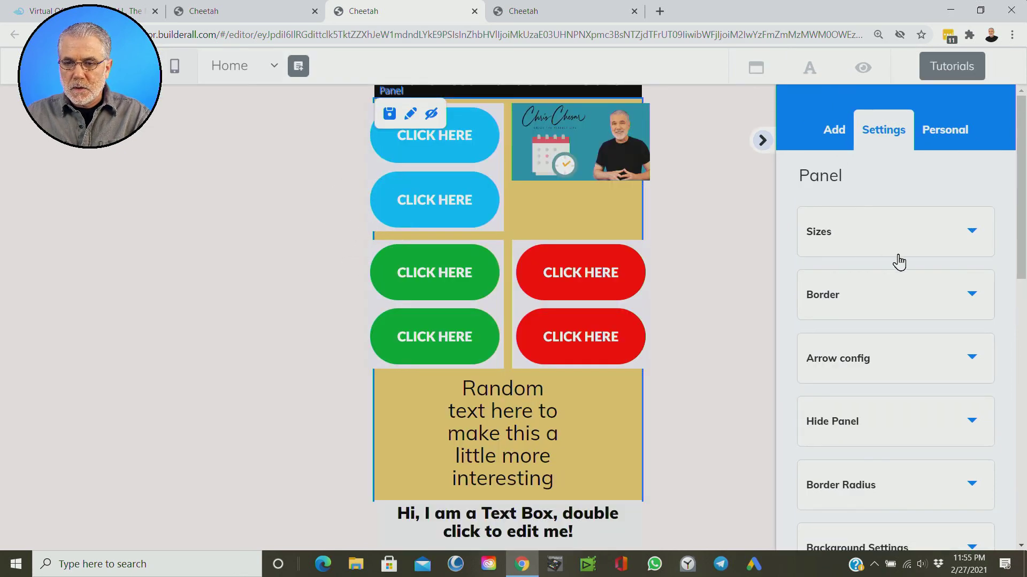
pyautogui.scroll(-7, 852, 226)
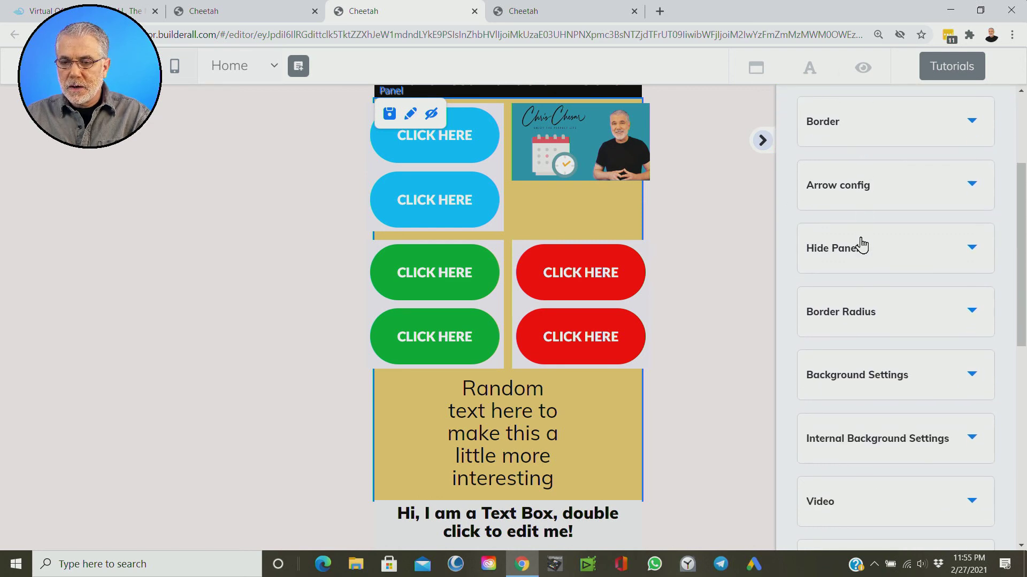
pyautogui.scroll(-4, 860, 260)
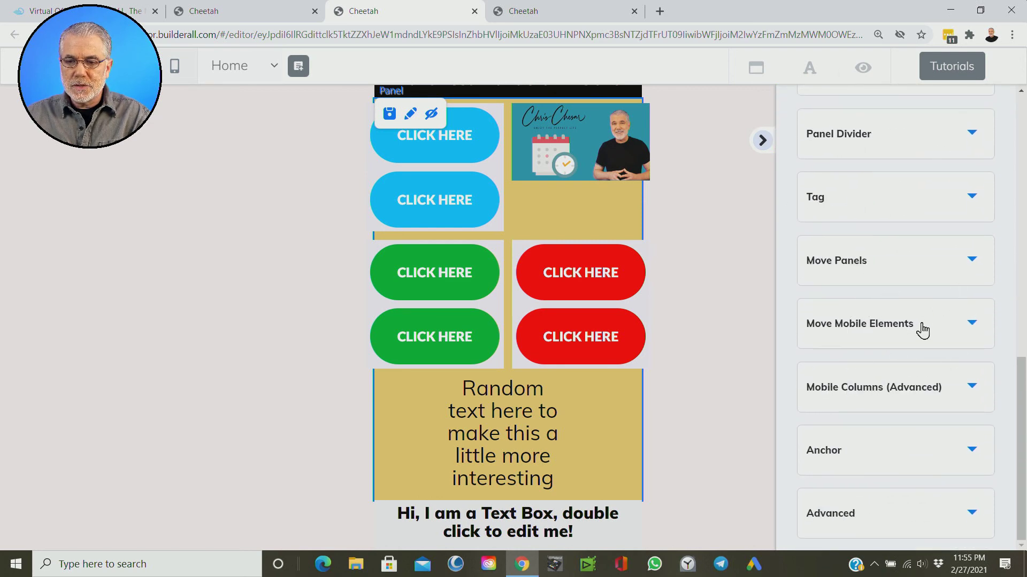
pyautogui.click(921, 330)
pyautogui.scroll(-3, 909, 328)
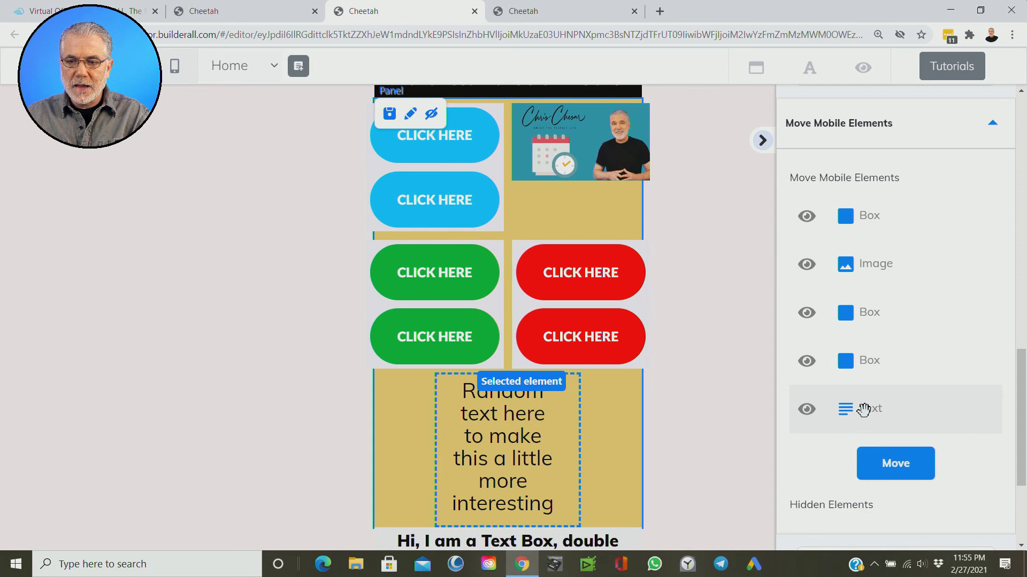
# - Reorder the gold panel's mobile elements as three boxes, text and image, and apply the move
pyautogui.moveTo(879, 263); pyautogui.dragTo(860, 357)
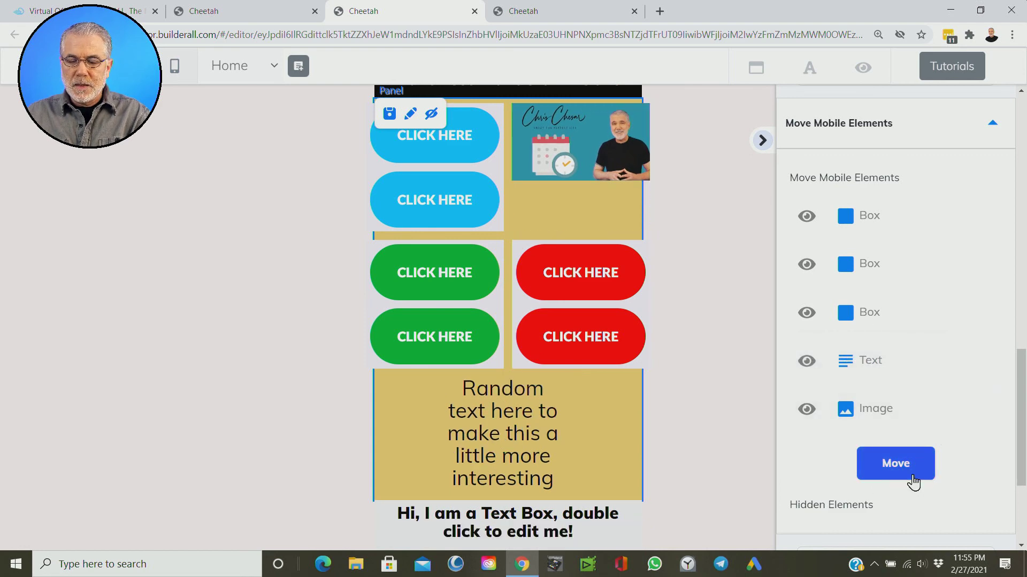
pyautogui.click(913, 478)
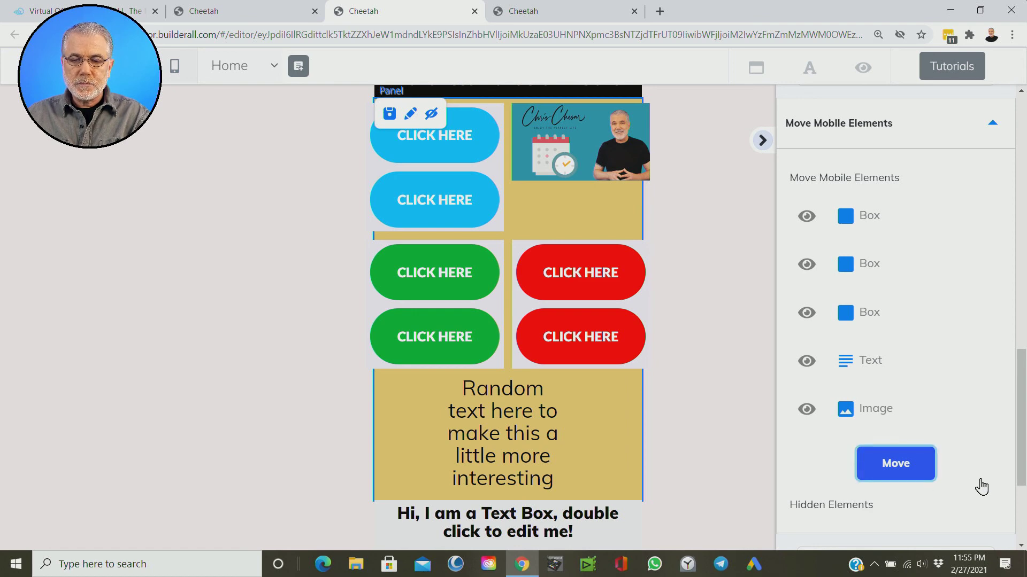
pyautogui.scroll(-5, 762, 323)
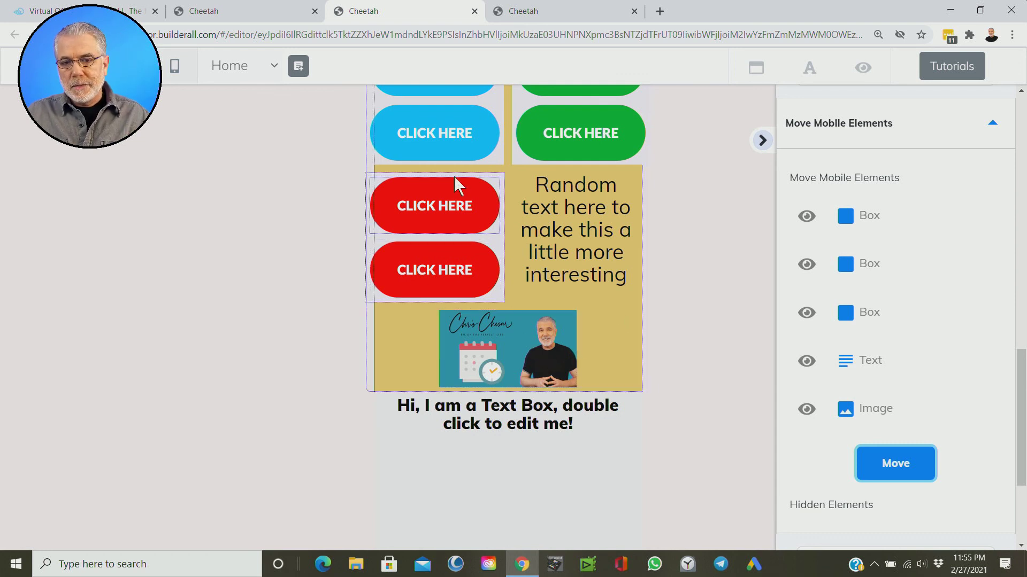
pyautogui.scroll(1, 601, 208)
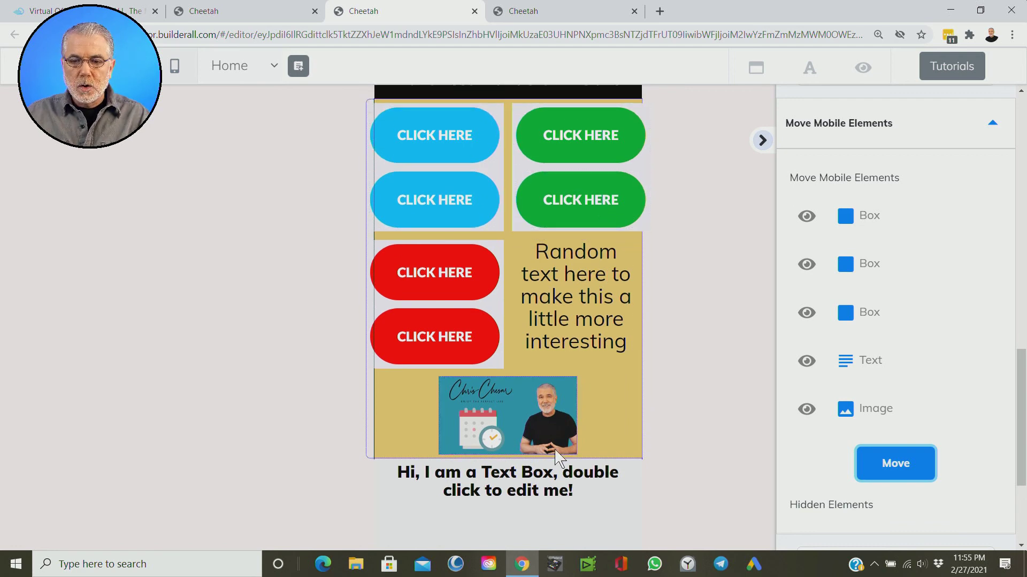
pyautogui.scroll(-1, 658, 395)
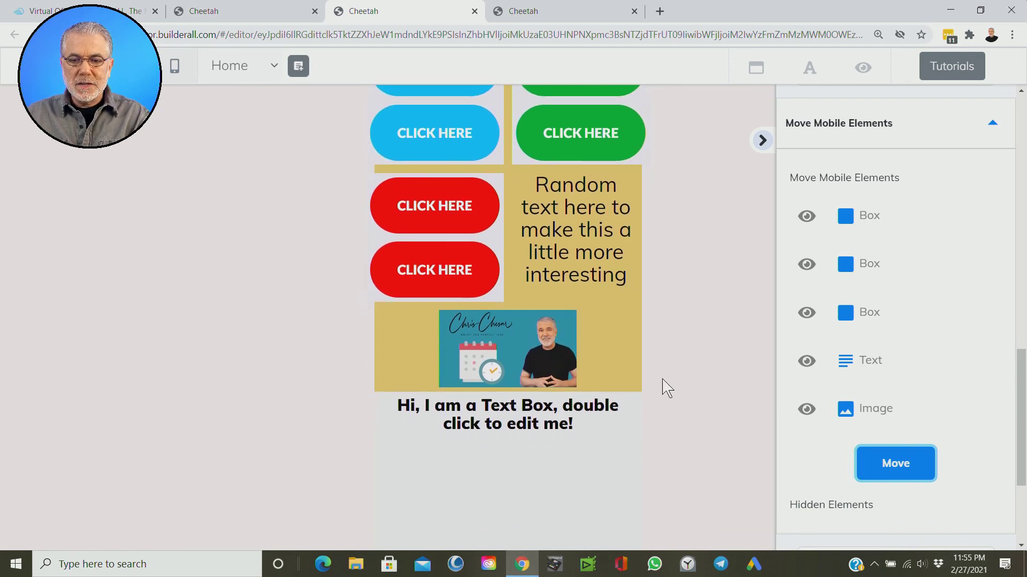
# - Set the banner image's lateral spacing to 0 left and right, 24 top and 34 bottom
pyautogui.click(497, 353)
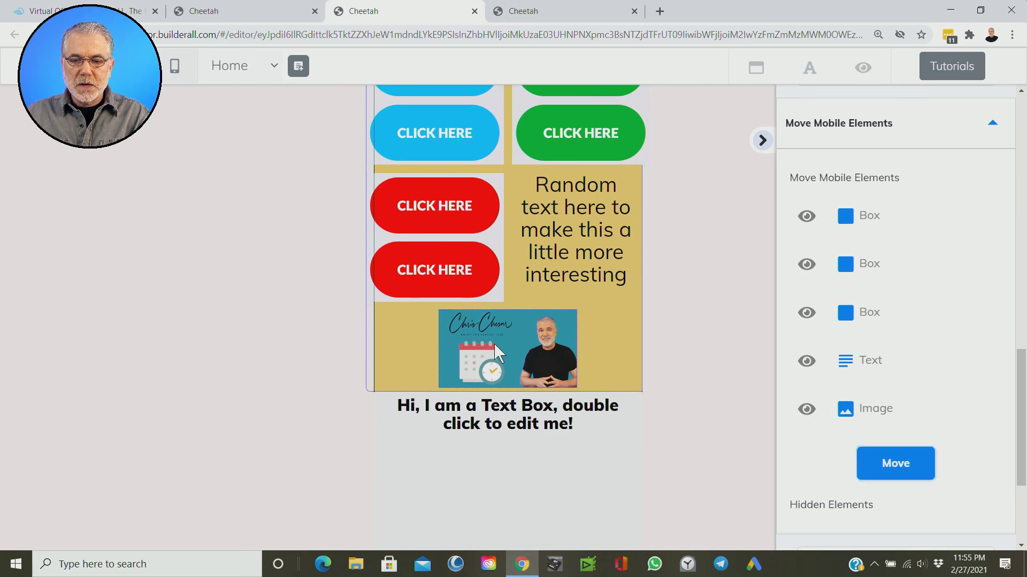
pyautogui.click(475, 296)
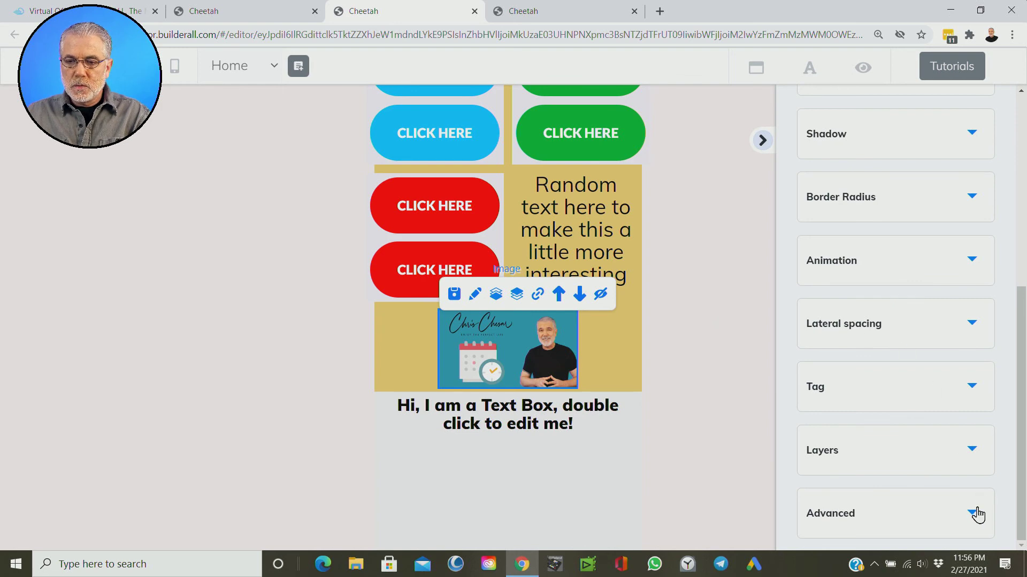
pyautogui.click(911, 327)
pyautogui.click(912, 331)
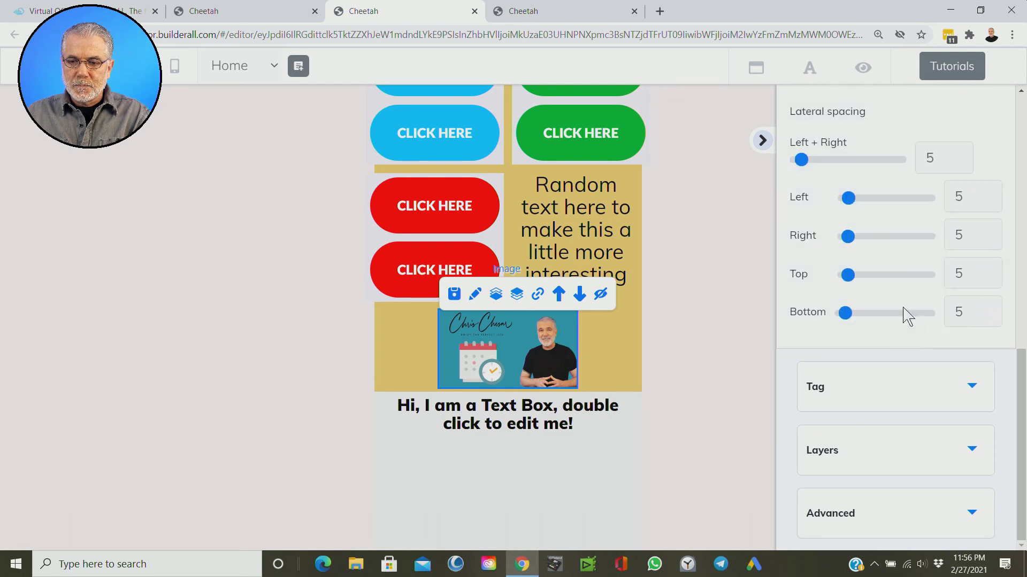
pyautogui.moveTo(848, 316); pyautogui.dragTo(871, 312)
pyautogui.moveTo(848, 275)
pyautogui.mouseDown()
pyautogui.moveTo(880, 279)
pyautogui.moveTo(864, 278)
pyautogui.mouseUp()
pyautogui.moveTo(801, 162)
pyautogui.mouseDown()
pyautogui.moveTo(792, 162)
pyautogui.moveTo(821, 168)
pyautogui.moveTo(786, 165)
pyautogui.moveTo(877, 169)
pyautogui.moveTo(783, 162)
pyautogui.mouseUp()
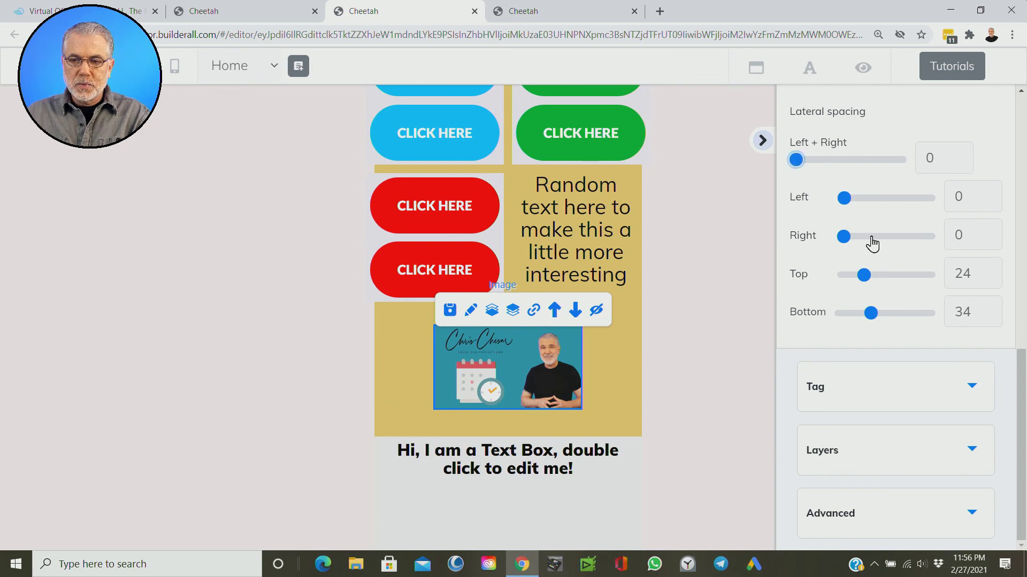
pyautogui.moveTo(844, 206); pyautogui.dragTo(797, 284)
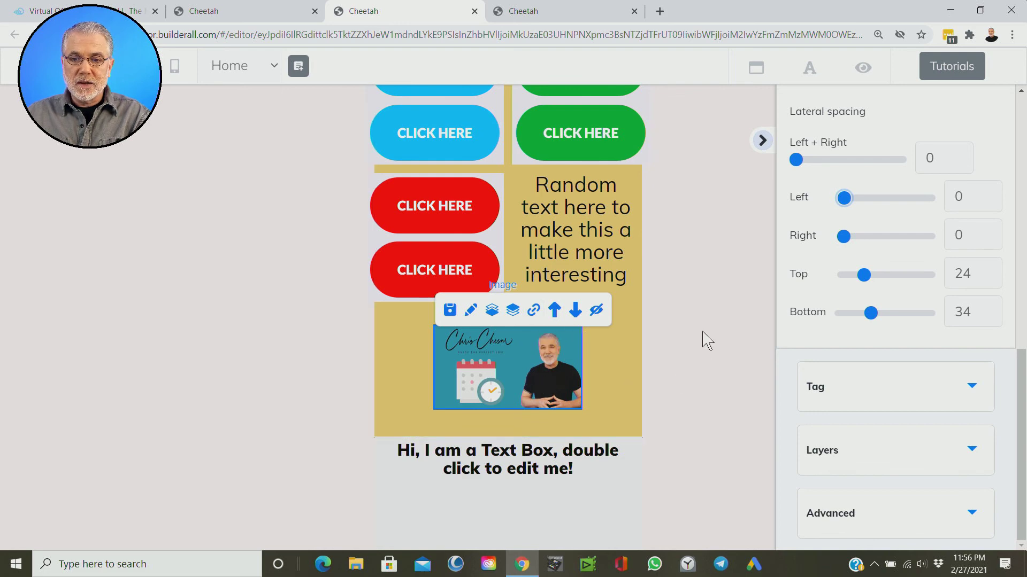
pyautogui.click(651, 148)
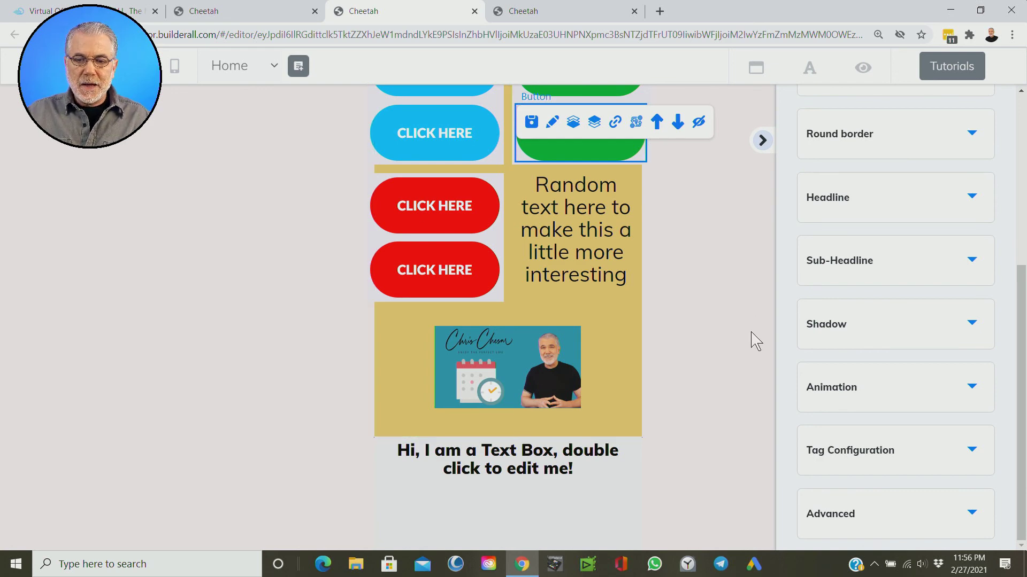
# - Select the gold panel and set its Mobile Columns (Advanced) grid to 3
pyautogui.scroll(5, 741, 304)
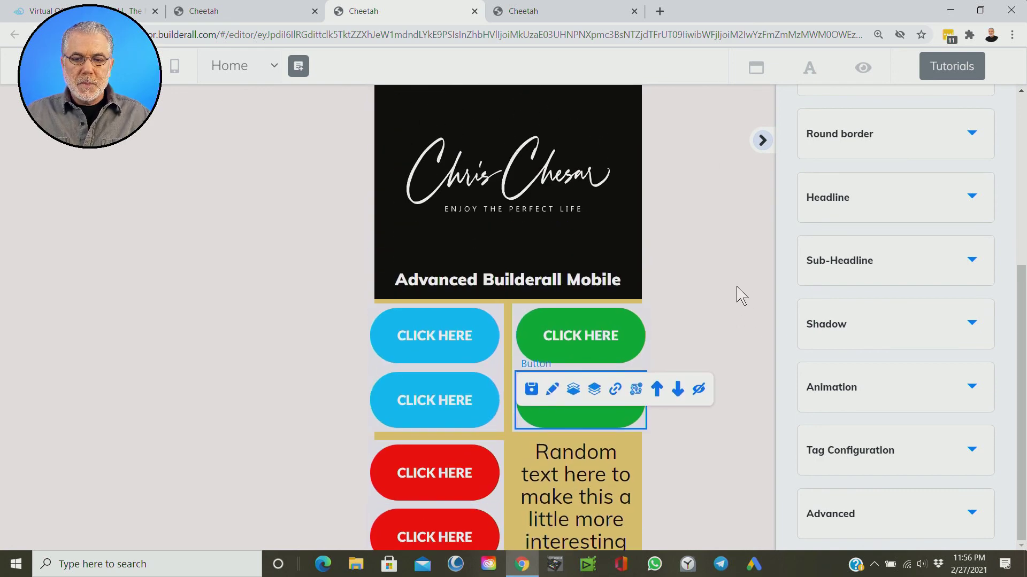
pyautogui.scroll(-3, 740, 299)
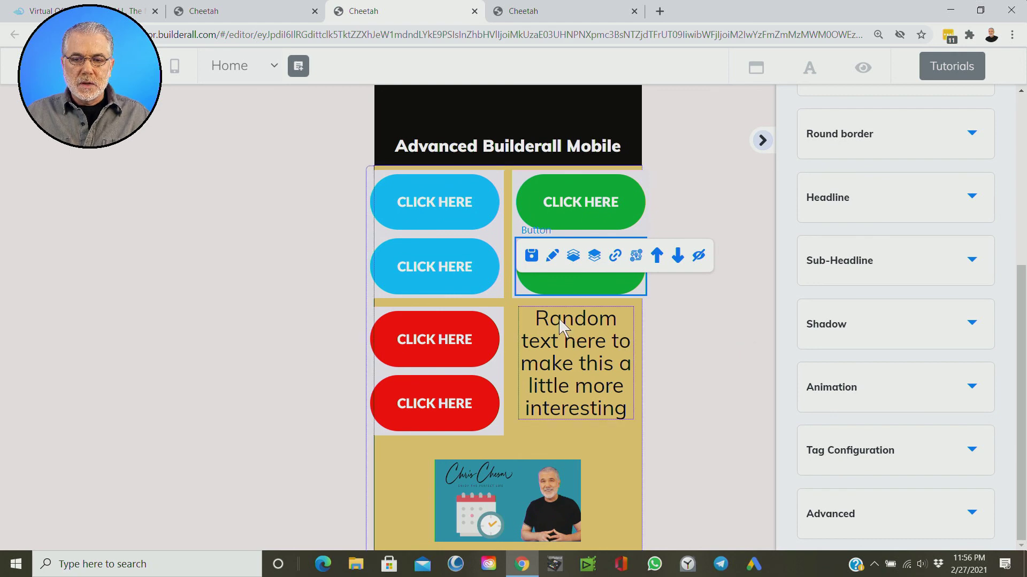
pyautogui.click(749, 315)
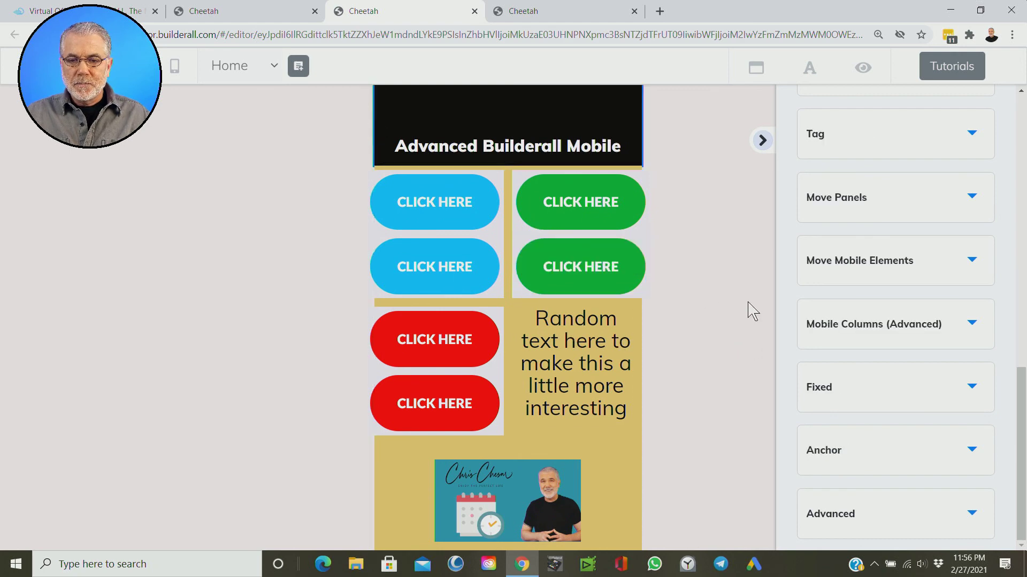
pyautogui.scroll(-2, 694, 360)
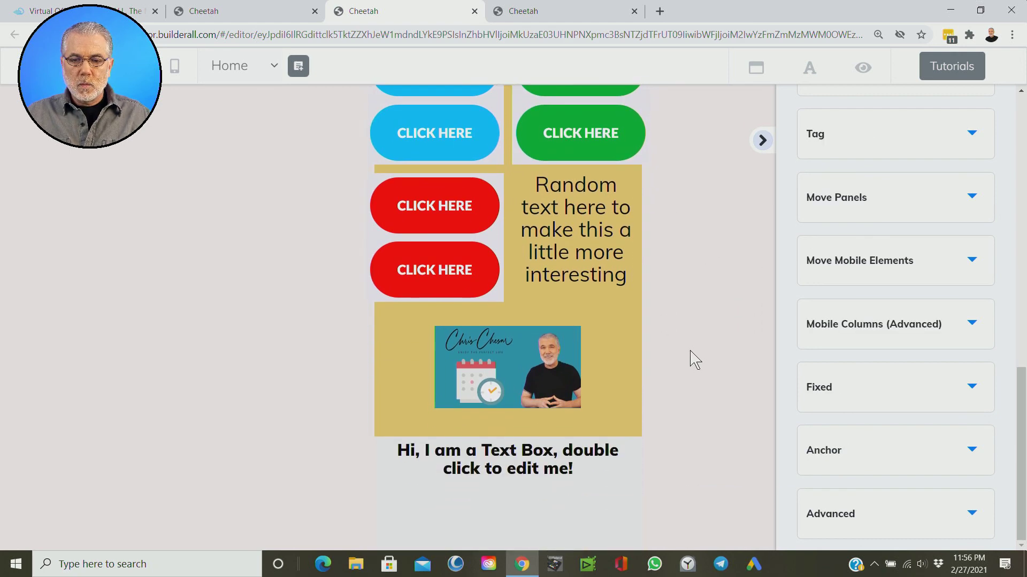
pyautogui.scroll(1, 694, 360)
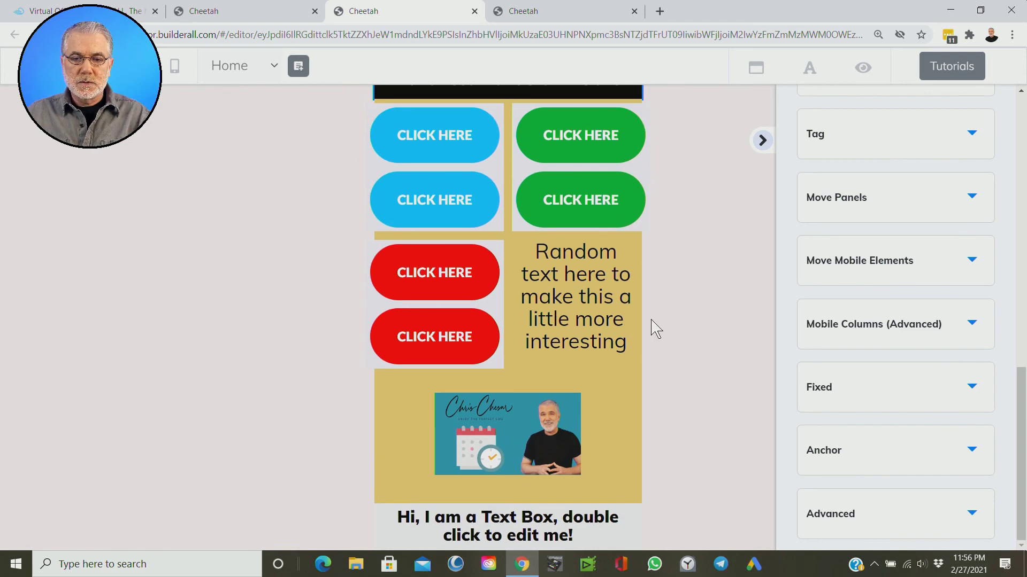
pyautogui.click(400, 235)
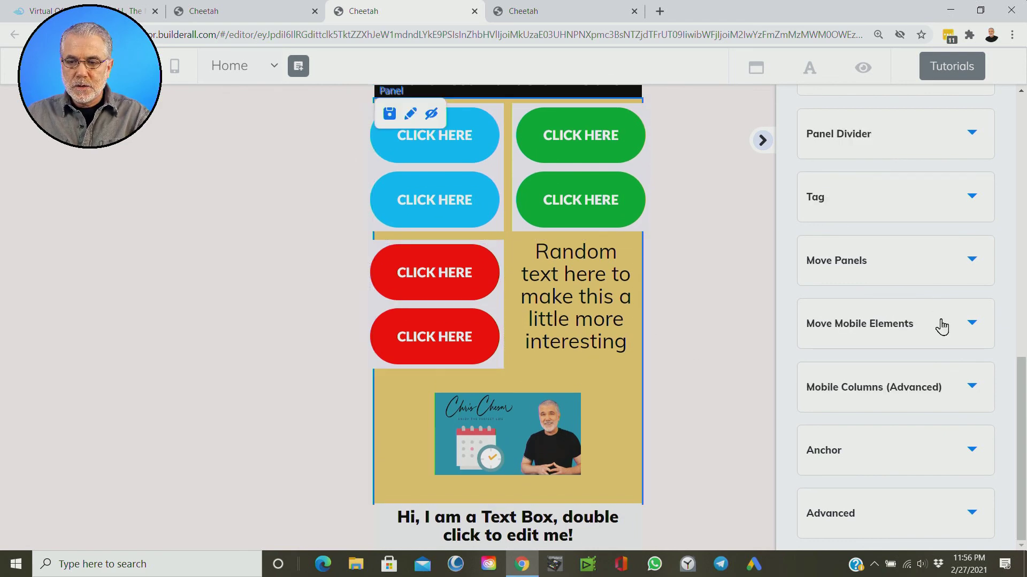
pyautogui.click(973, 387)
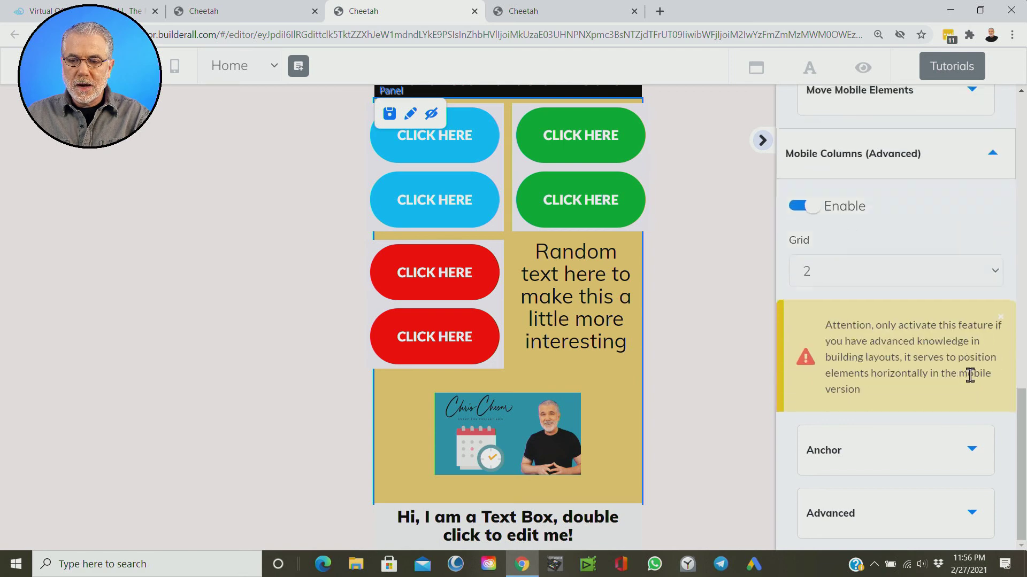
pyautogui.click(836, 282)
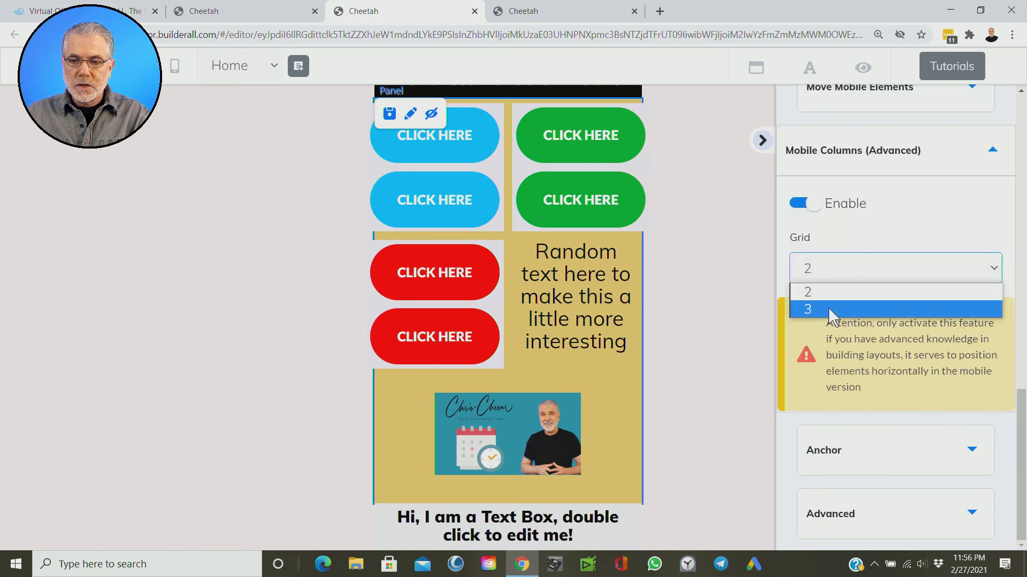
pyautogui.click(828, 310)
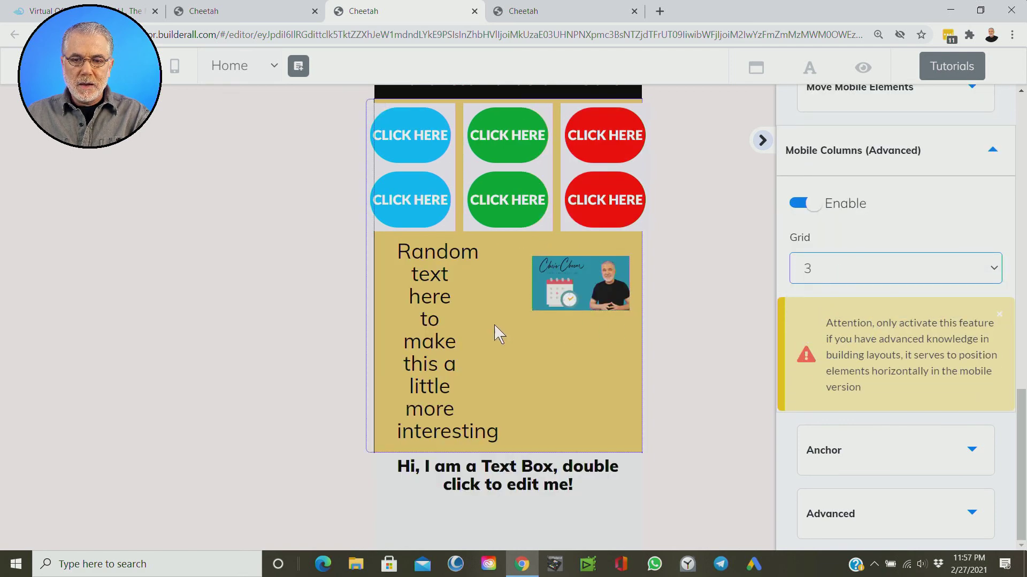
pyautogui.scroll(1, 681, 286)
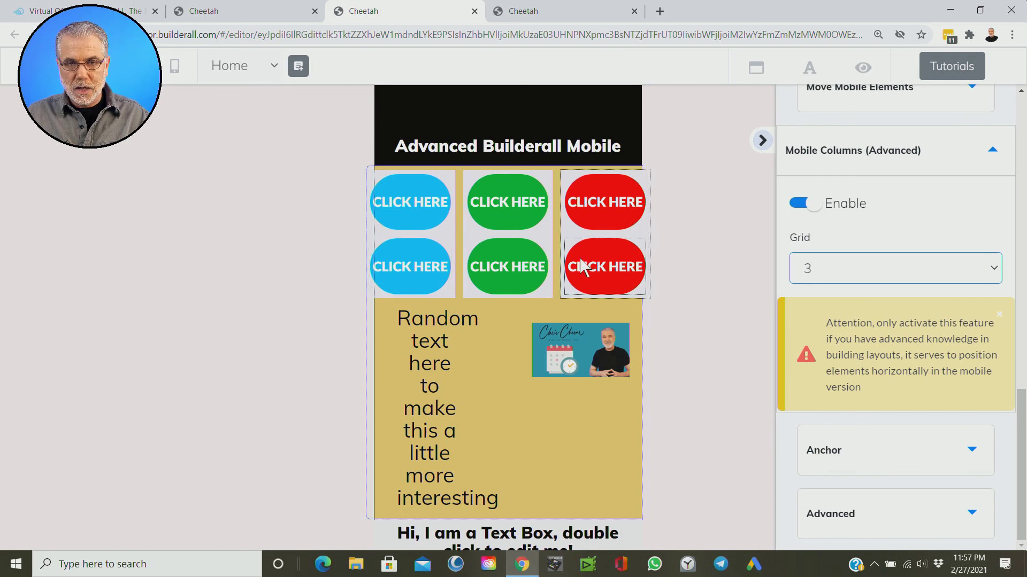
# - Set the random text's left and right spacing to 0, reduce its top spacing and increase its bottom spacing
pyautogui.click(437, 367)
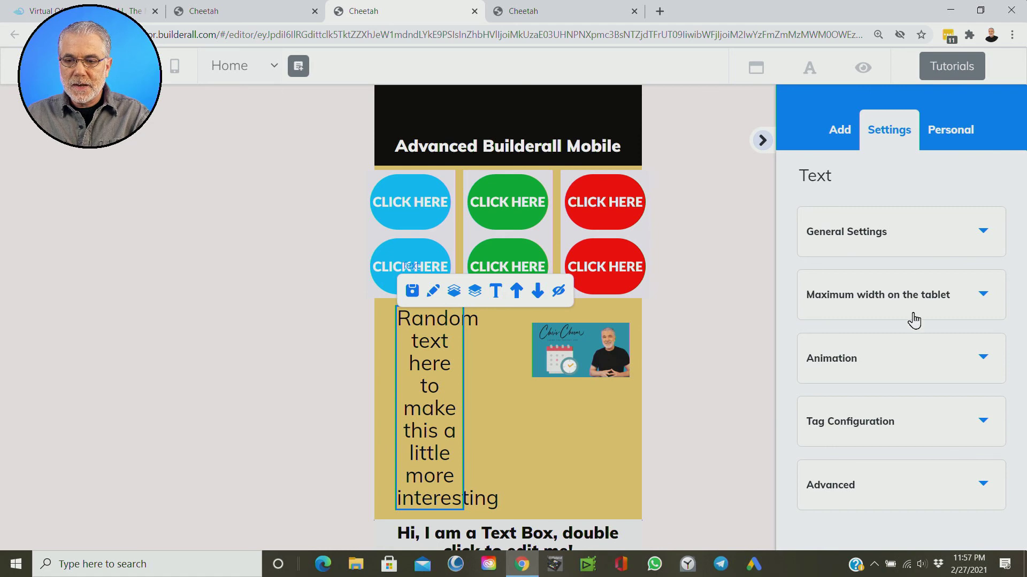
pyautogui.click(894, 500)
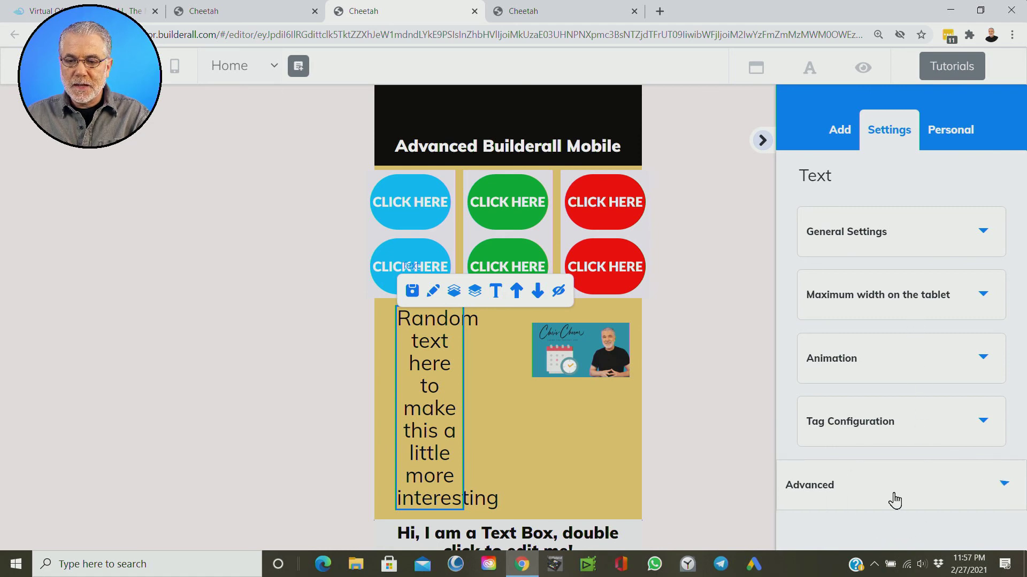
pyautogui.scroll(-6, 928, 452)
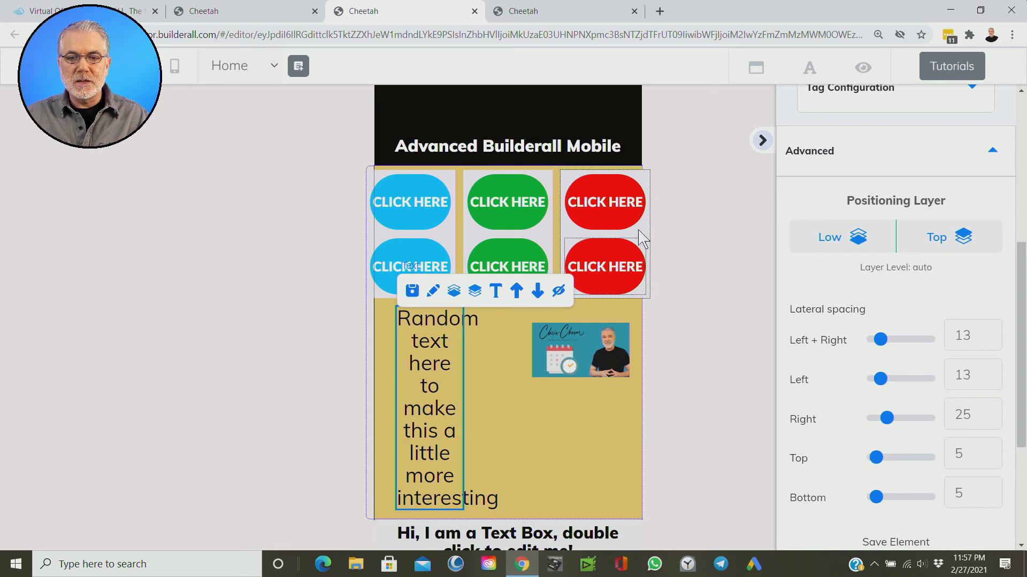
pyautogui.hotkey('ctrl', 'z')
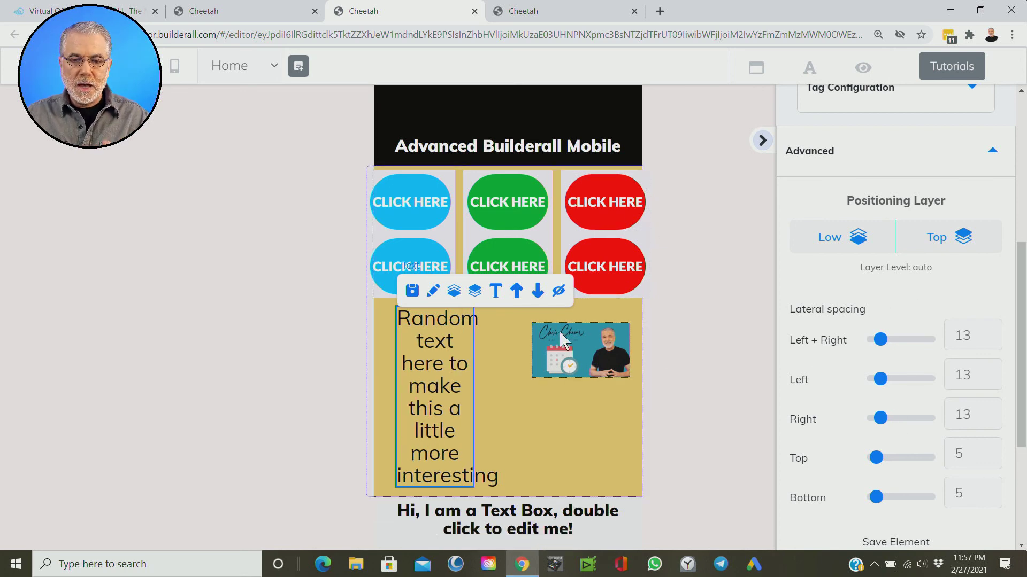
pyautogui.moveTo(880, 340)
pyautogui.mouseDown()
pyautogui.moveTo(896, 339)
pyautogui.moveTo(872, 339)
pyautogui.mouseUp()
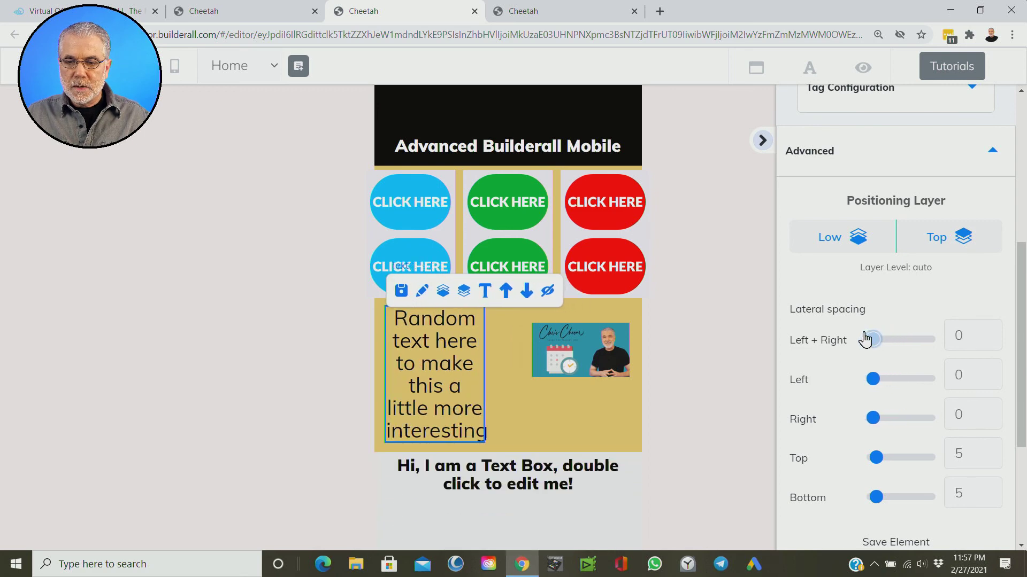
pyautogui.moveTo(878, 458)
pyautogui.mouseDown()
pyautogui.moveTo(887, 457)
pyautogui.moveTo(873, 458)
pyautogui.mouseUp()
pyautogui.moveTo(873, 500); pyautogui.dragTo(891, 498)
# - Change the banner image's lateral spacing to 47 top and 0 bottom, keeping left and right at 0
pyautogui.click(615, 363)
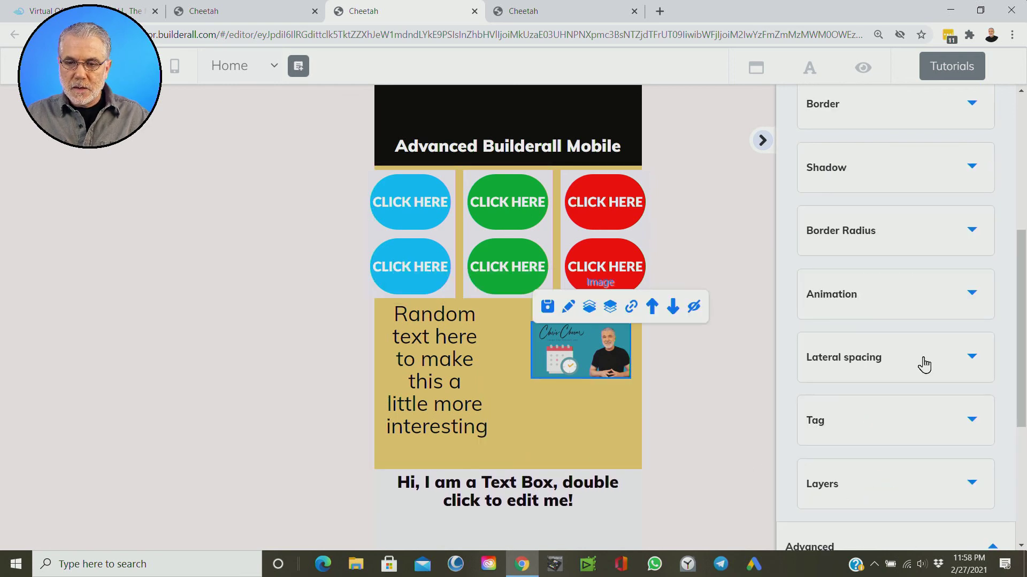
pyautogui.click(923, 364)
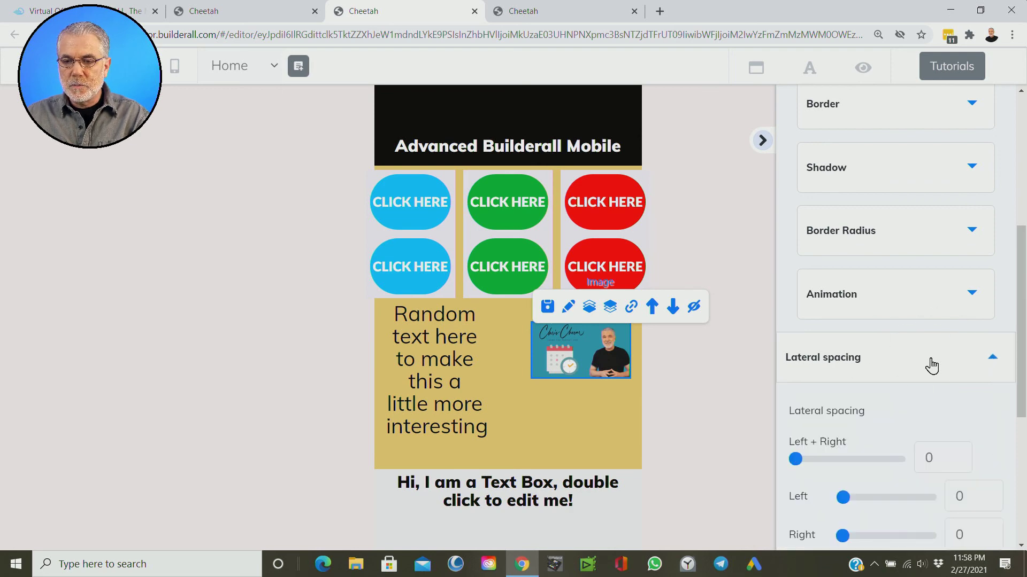
pyautogui.scroll(-4, 929, 361)
pyautogui.scroll(-1, 932, 363)
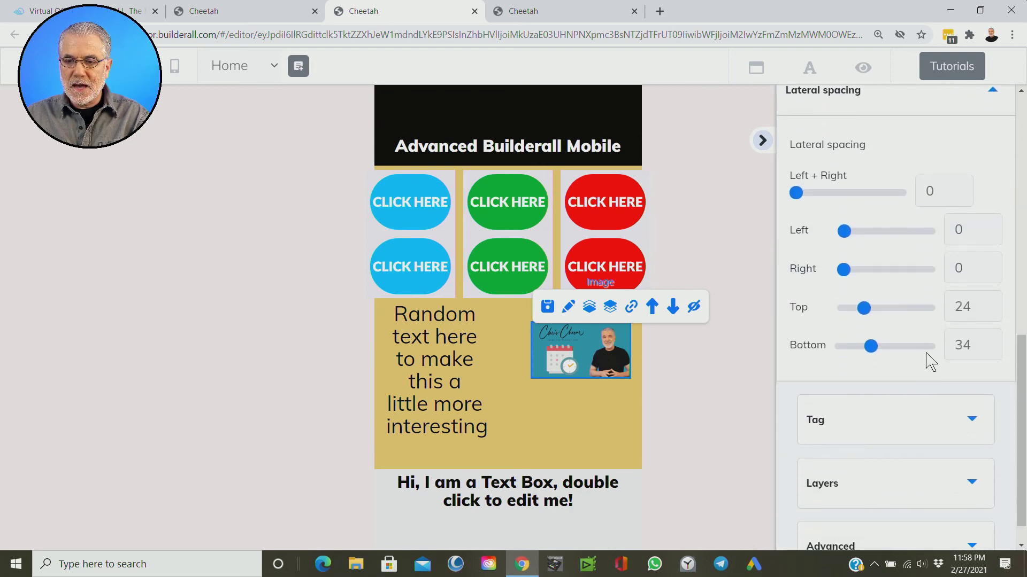
pyautogui.moveTo(867, 348)
pyautogui.mouseDown()
pyautogui.moveTo(856, 347)
pyautogui.moveTo(868, 348)
pyautogui.mouseUp()
pyautogui.moveTo(864, 308); pyautogui.dragTo(805, 347)
pyautogui.moveTo(847, 274); pyautogui.dragTo(820, 234)
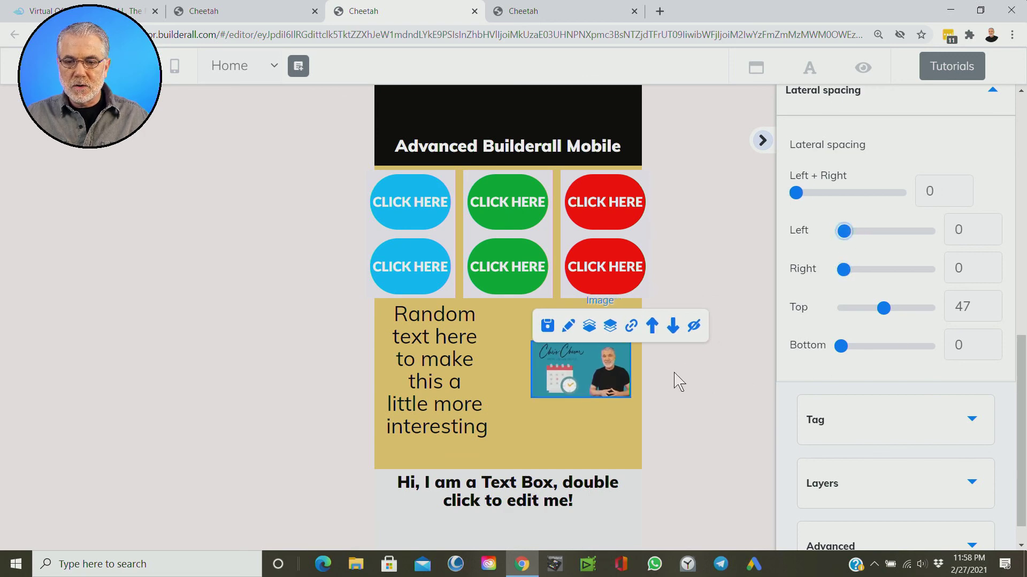
# - Deselect the image and set the page zoom to 110% to look over more of the mobile layout
pyautogui.click(640, 148)
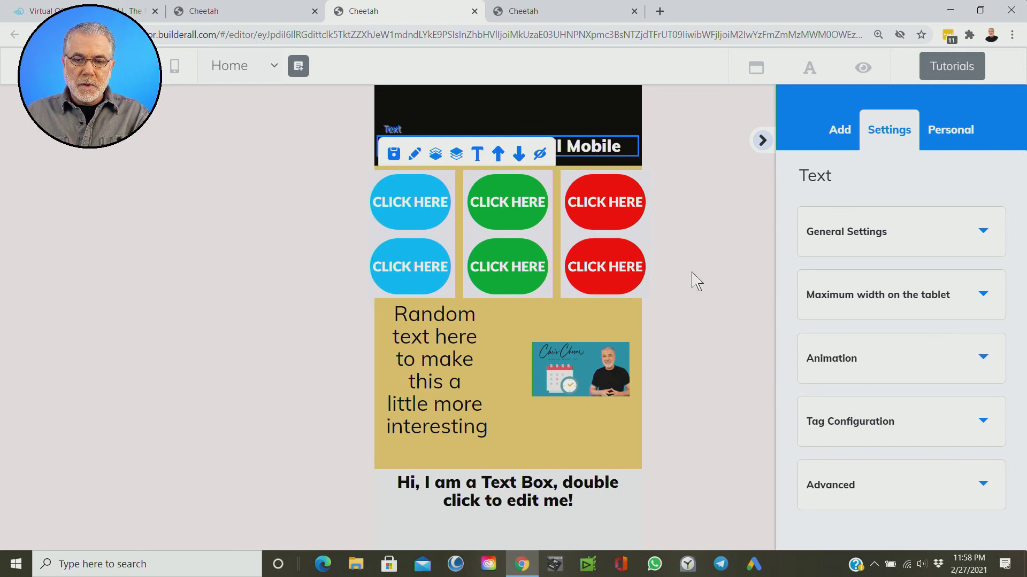
pyautogui.hotkey('ctrl', '-')
pyautogui.hotkey('ctrl', '-')
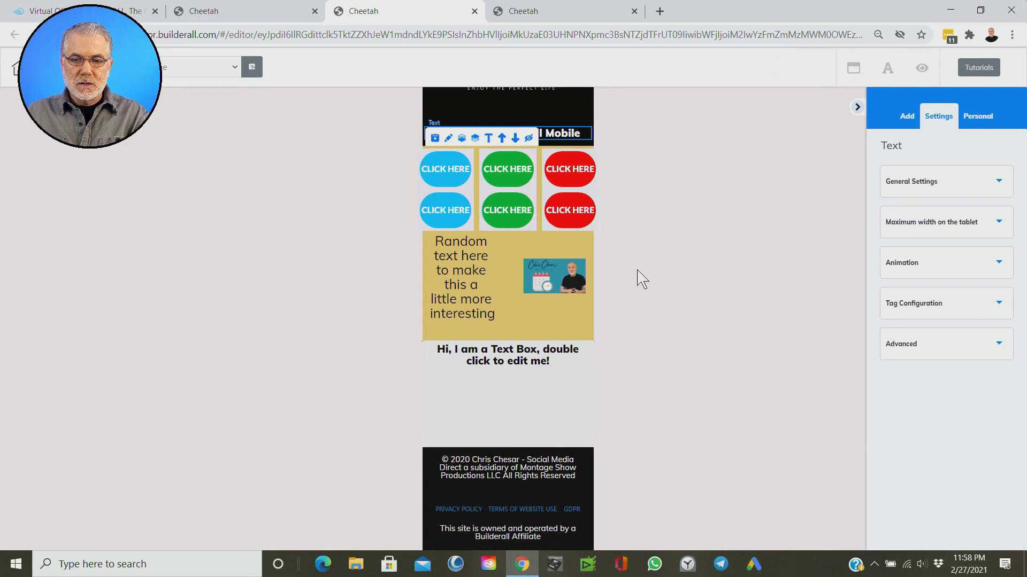
pyautogui.hotkey('ctrl', '+')
pyautogui.hotkey('ctrl', '+')
pyautogui.hotkey('ctrl', '+')
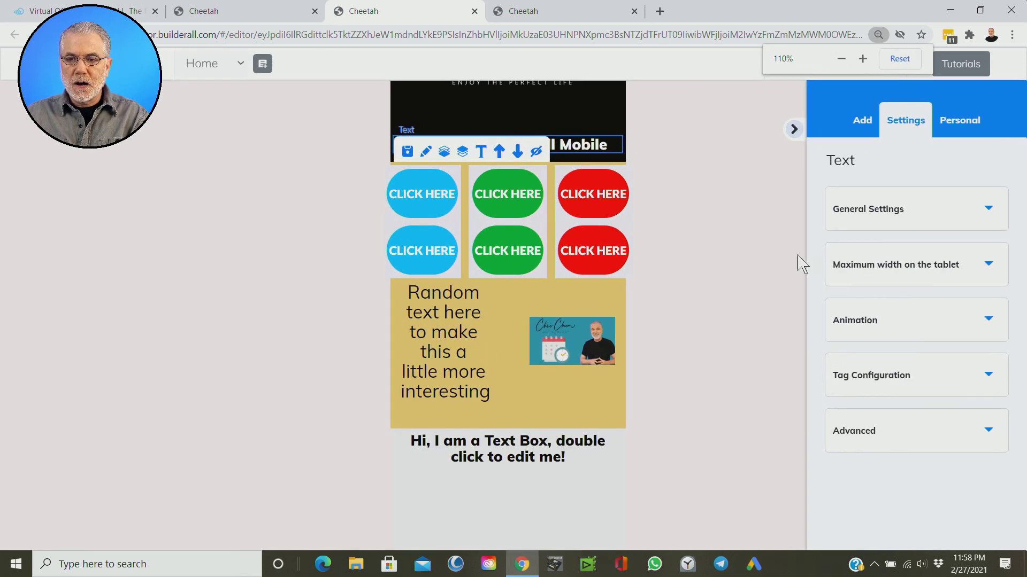
# - Select the gold panel and set its Mobile Columns (Advanced) grid to 2
pyautogui.click(396, 231)
pyautogui.scroll(-5, 936, 321)
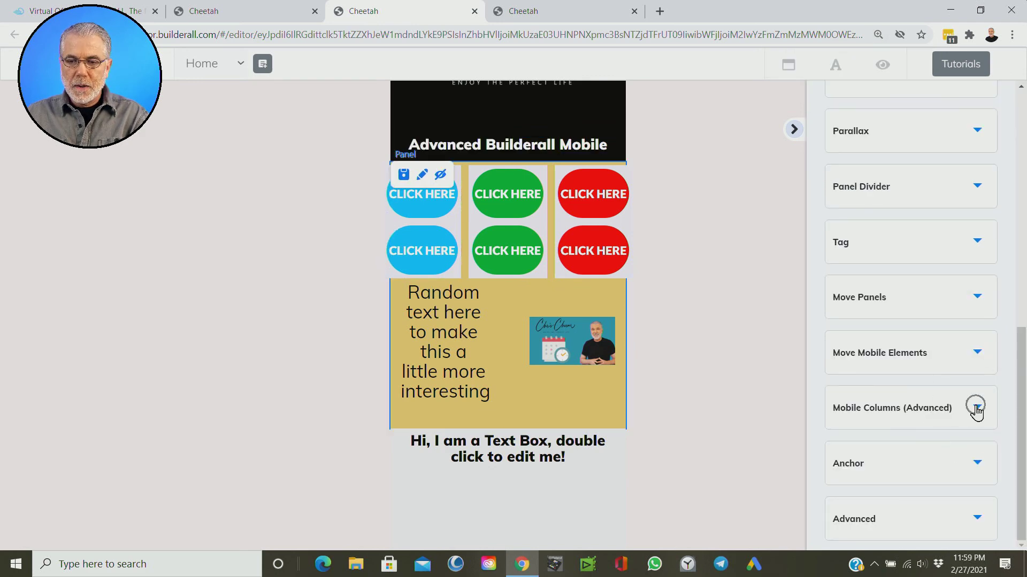
pyautogui.click(979, 408)
pyautogui.scroll(-4, 973, 382)
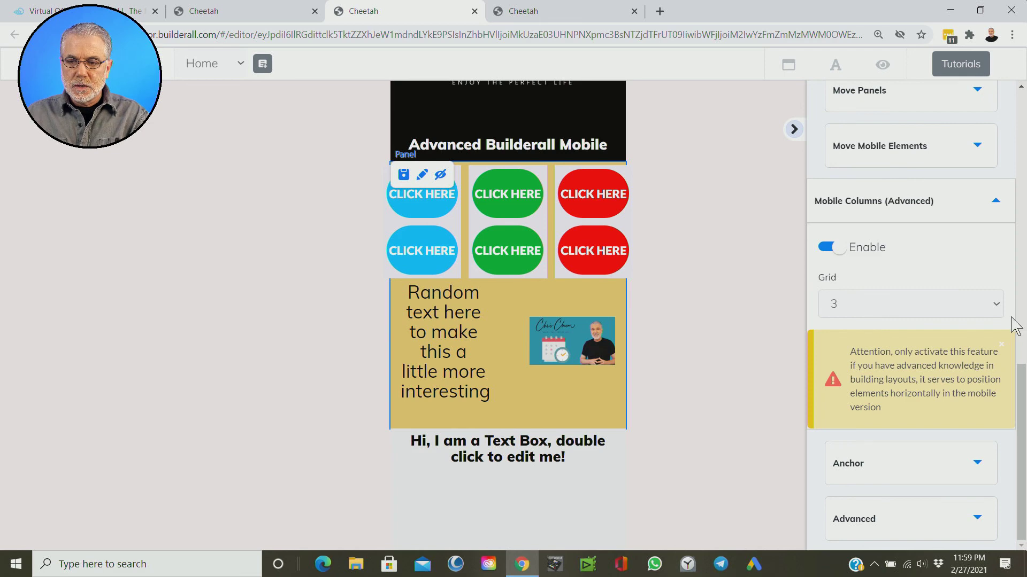
pyautogui.click(993, 309)
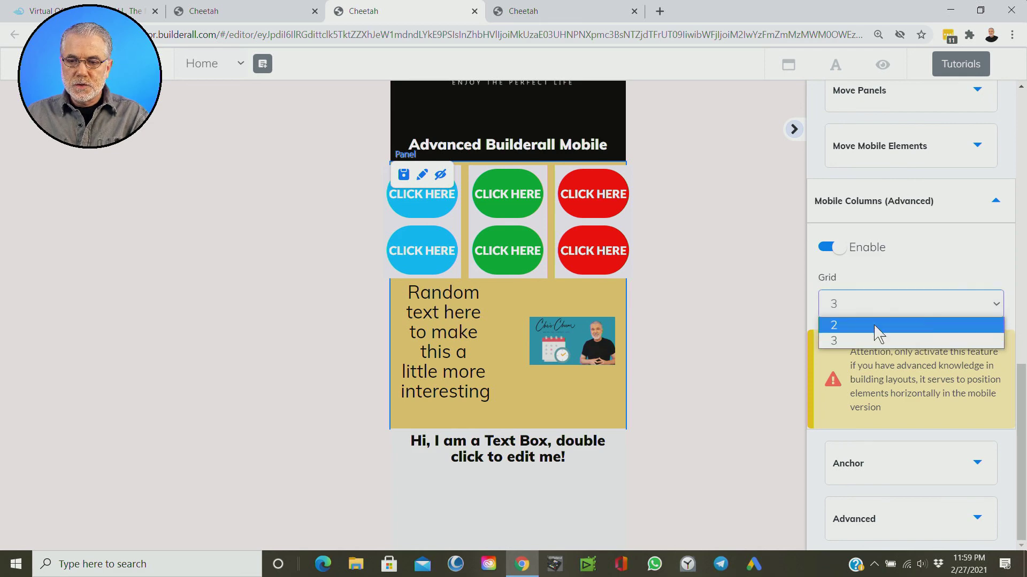
pyautogui.click(837, 324)
# - Set the random text's lateral spacing to 0 bottom, 23 top and 15 right
pyautogui.click(602, 266)
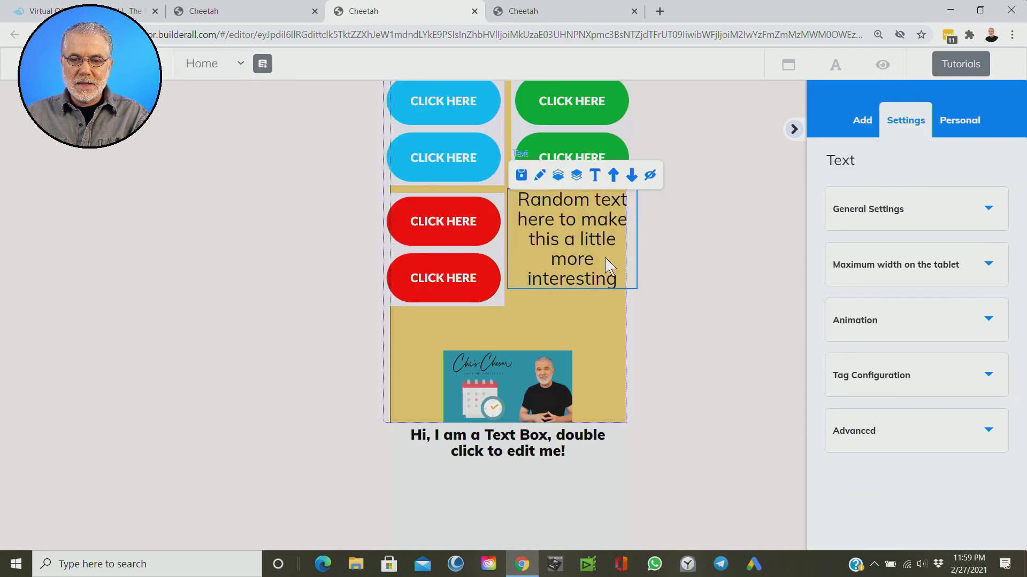
pyautogui.click(618, 264)
pyautogui.click(593, 232)
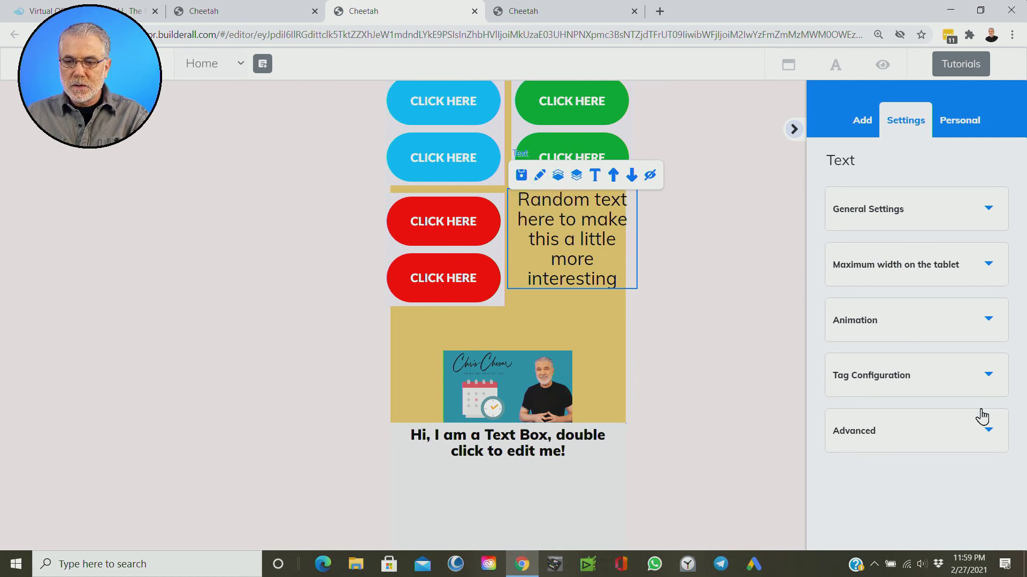
pyautogui.click(989, 434)
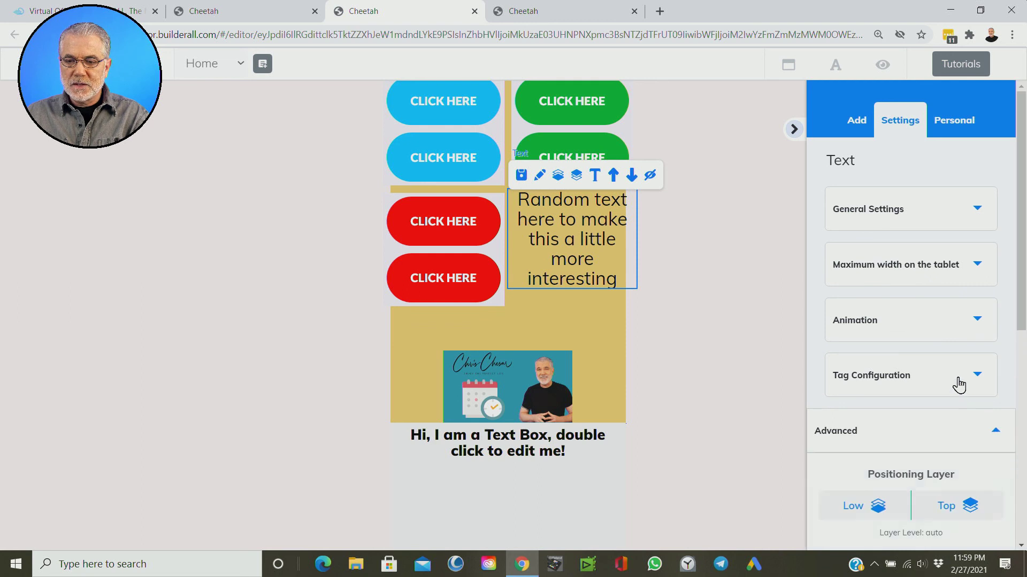
pyautogui.scroll(-7, 958, 385)
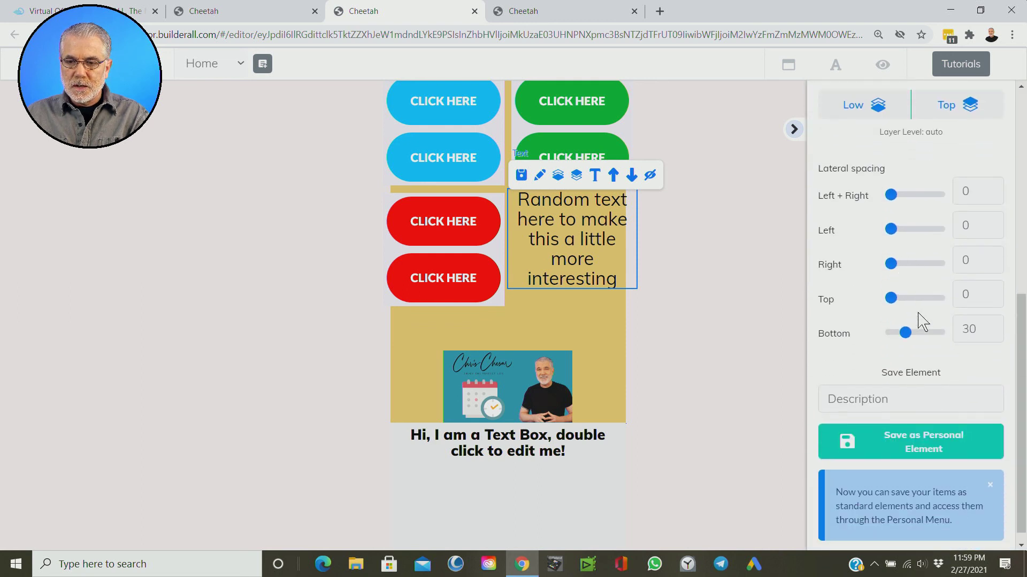
pyautogui.moveTo(909, 337); pyautogui.dragTo(887, 335)
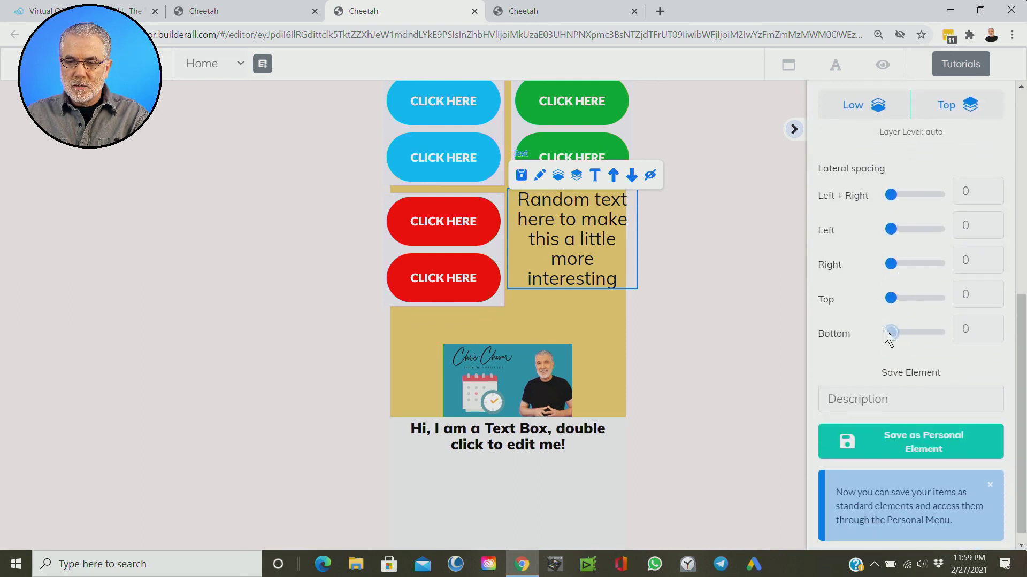
pyautogui.moveTo(889, 298); pyautogui.dragTo(903, 301)
pyautogui.moveTo(892, 264); pyautogui.dragTo(900, 266)
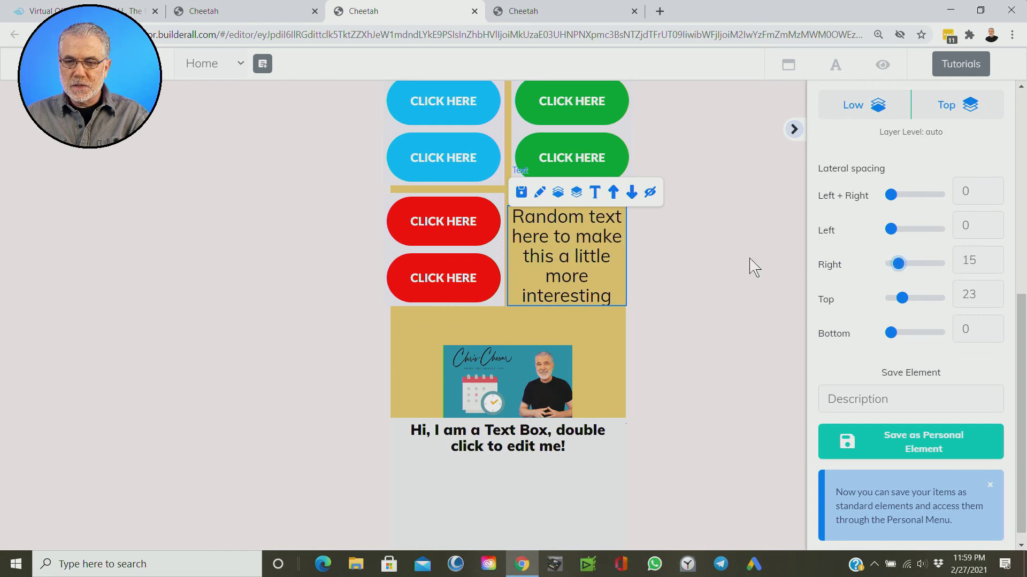
# - Increase the random text's right spacing to 28 and reduce its top spacing to 12
pyautogui.click(384, 105)
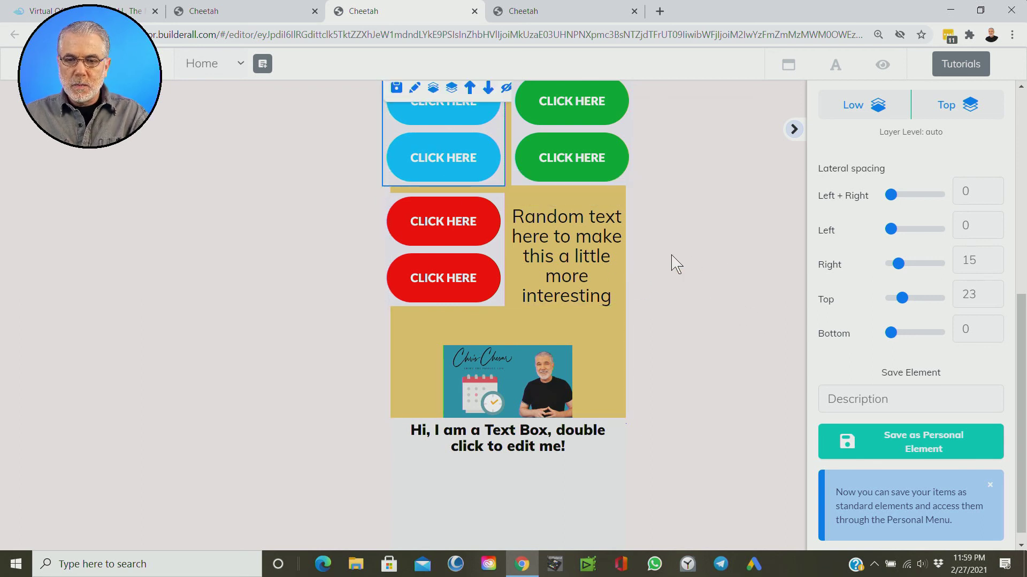
pyautogui.click(595, 250)
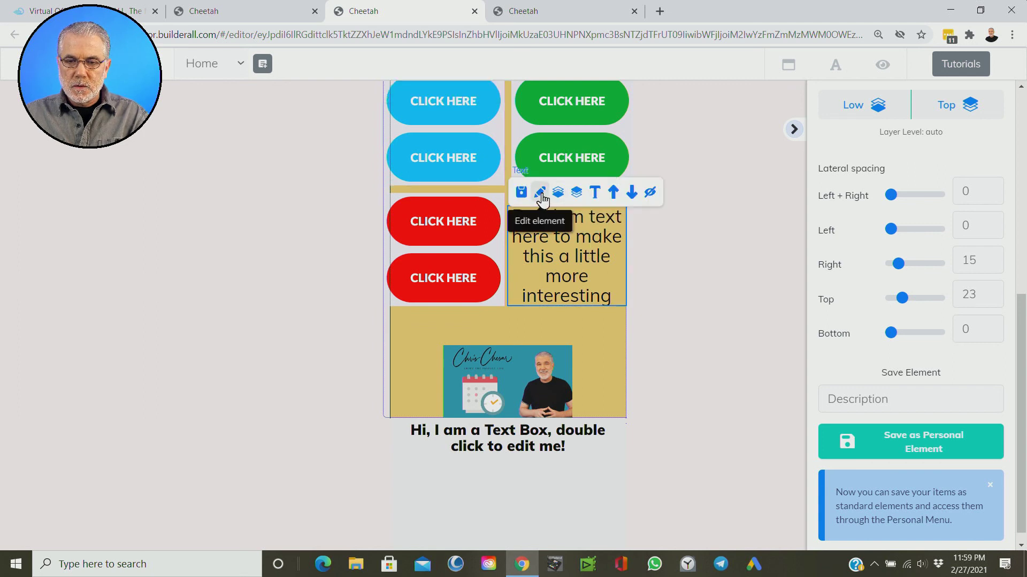
pyautogui.moveTo(898, 266); pyautogui.dragTo(902, 268)
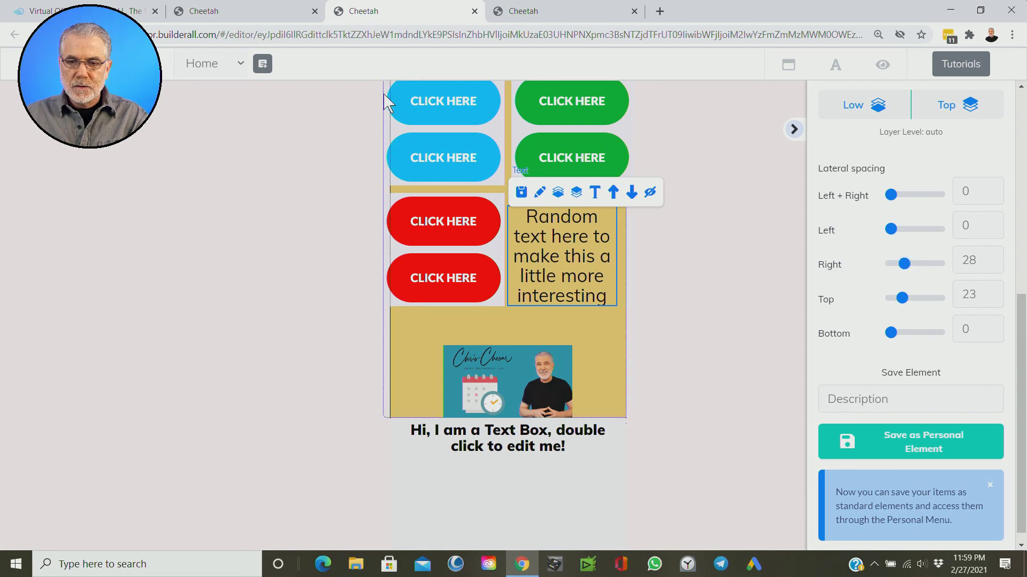
pyautogui.click(746, 367)
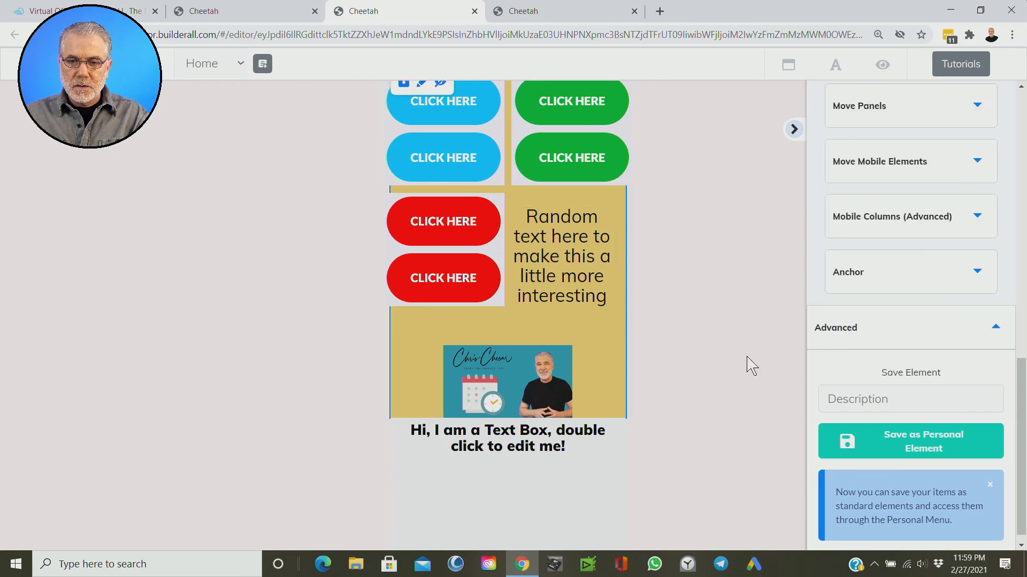
pyautogui.click(561, 252)
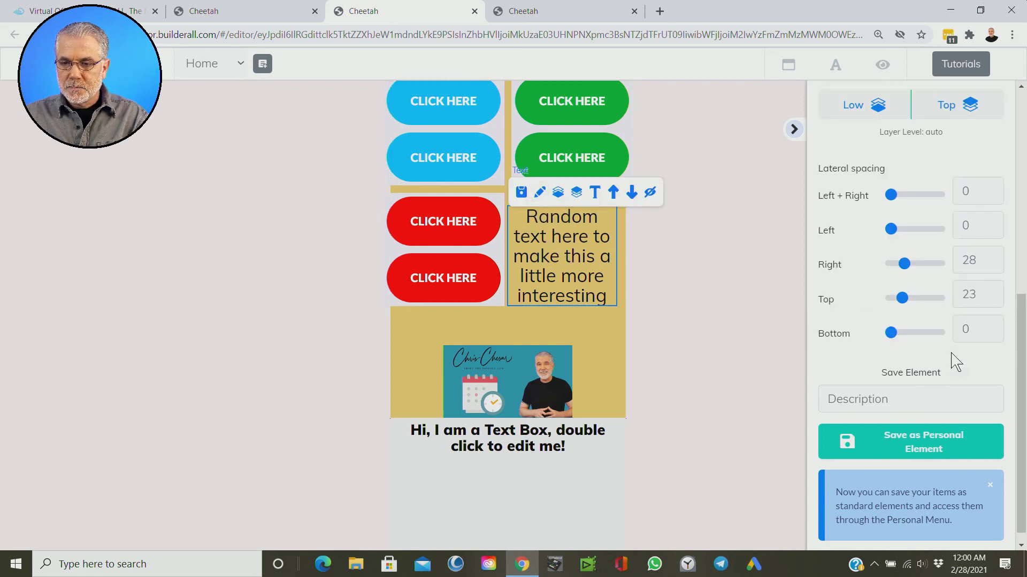
pyautogui.moveTo(903, 298); pyautogui.dragTo(896, 298)
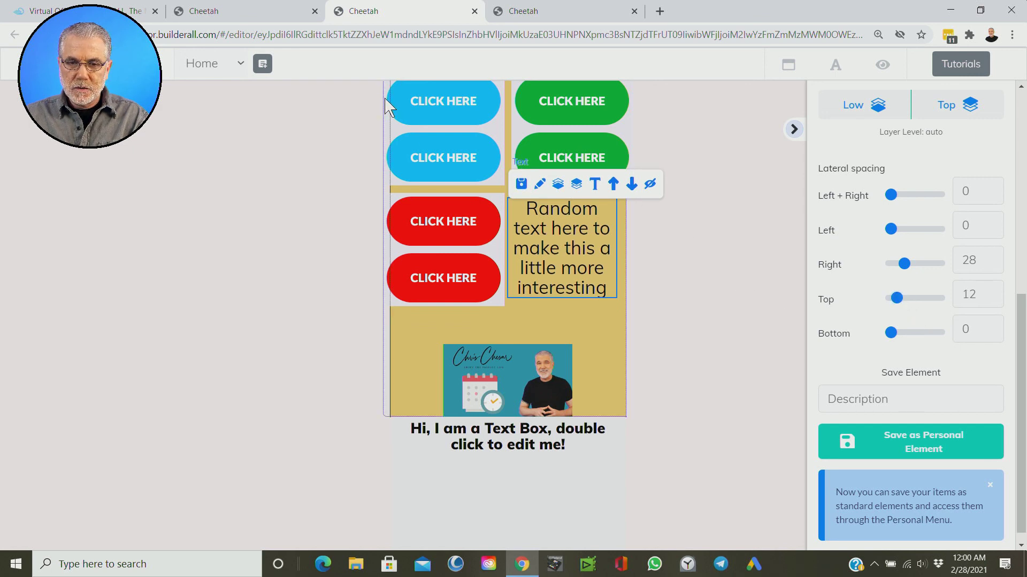
pyautogui.click(704, 278)
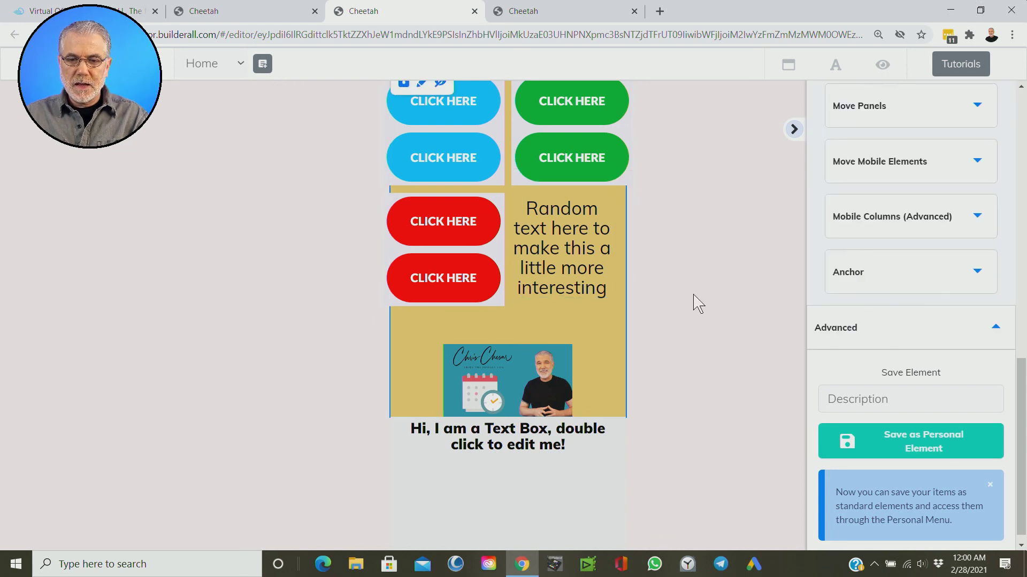
# - Set the banner image's lateral spacing to 19 top and 24 bottom
pyautogui.click(511, 374)
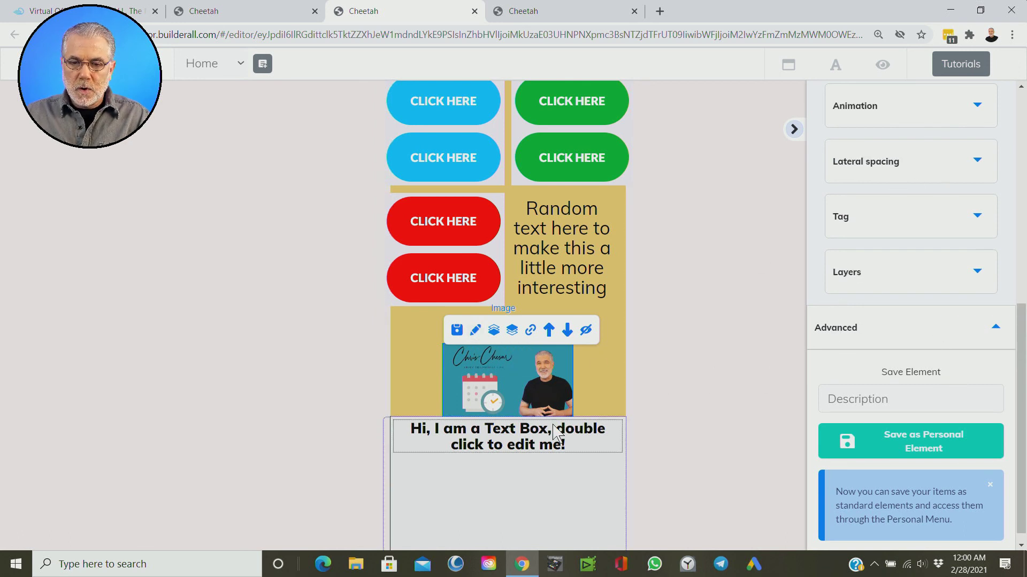
pyautogui.click(903, 177)
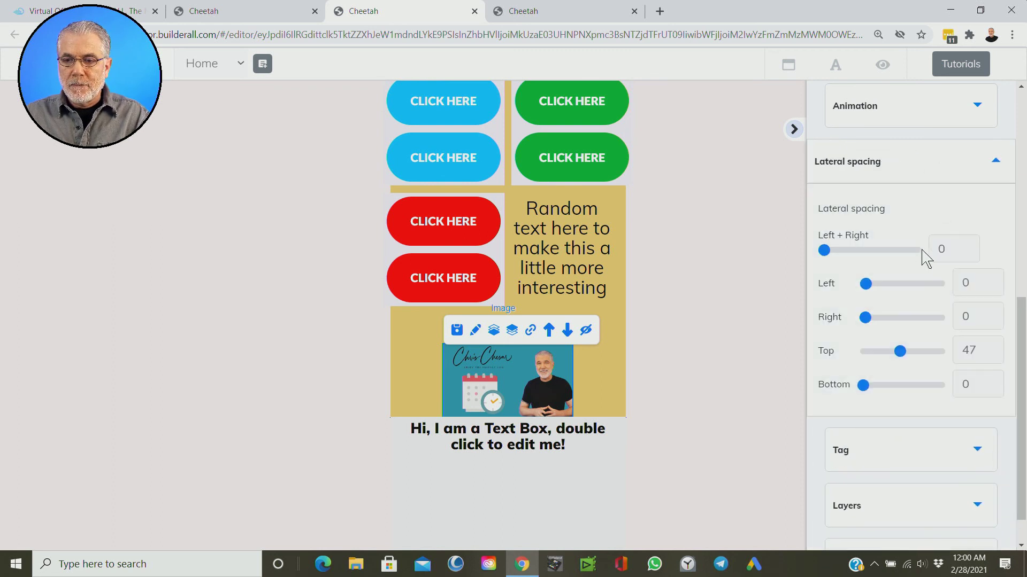
pyautogui.moveTo(903, 351); pyautogui.dragTo(880, 351)
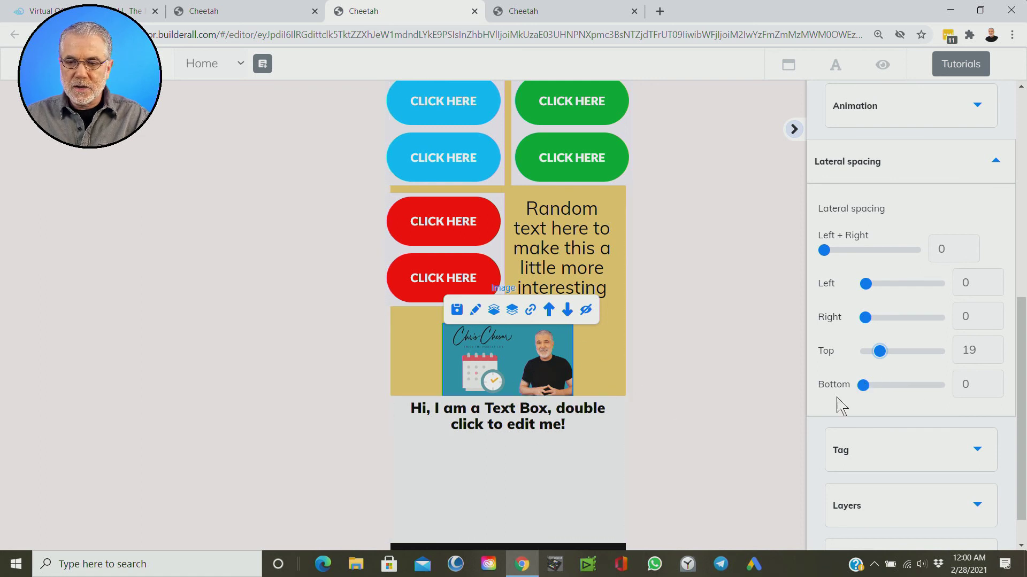
pyautogui.moveTo(865, 386); pyautogui.dragTo(882, 386)
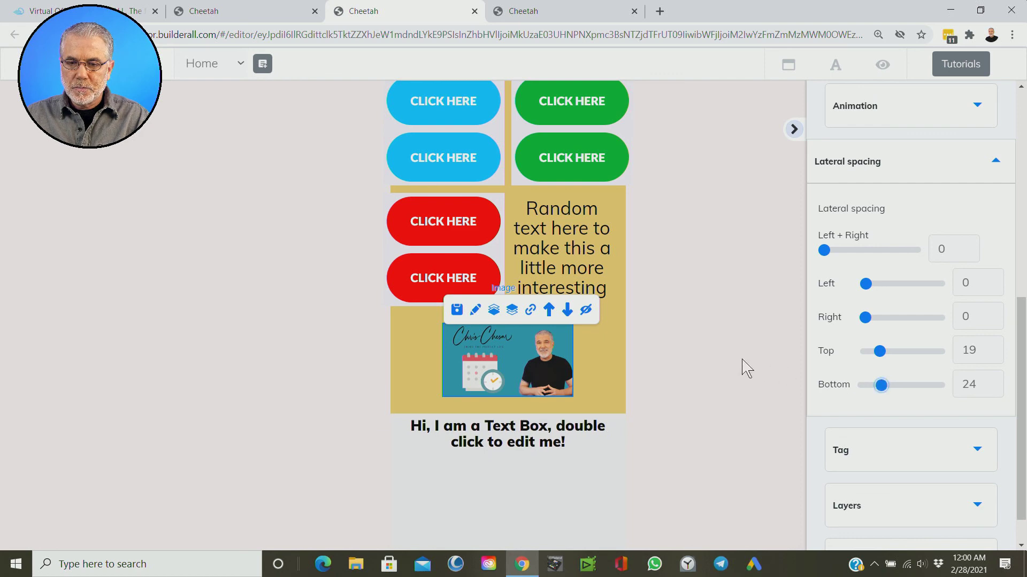
pyautogui.click(314, 168)
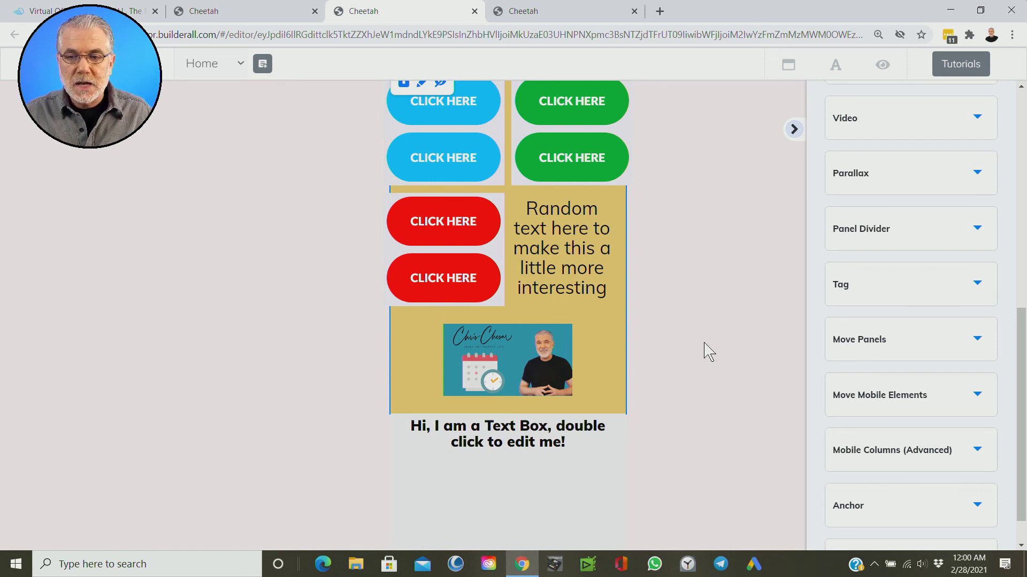
# - Move the "Advanced Builderall Mobile" title above the logo in the black header panel
pyautogui.scroll(4, 841, 380)
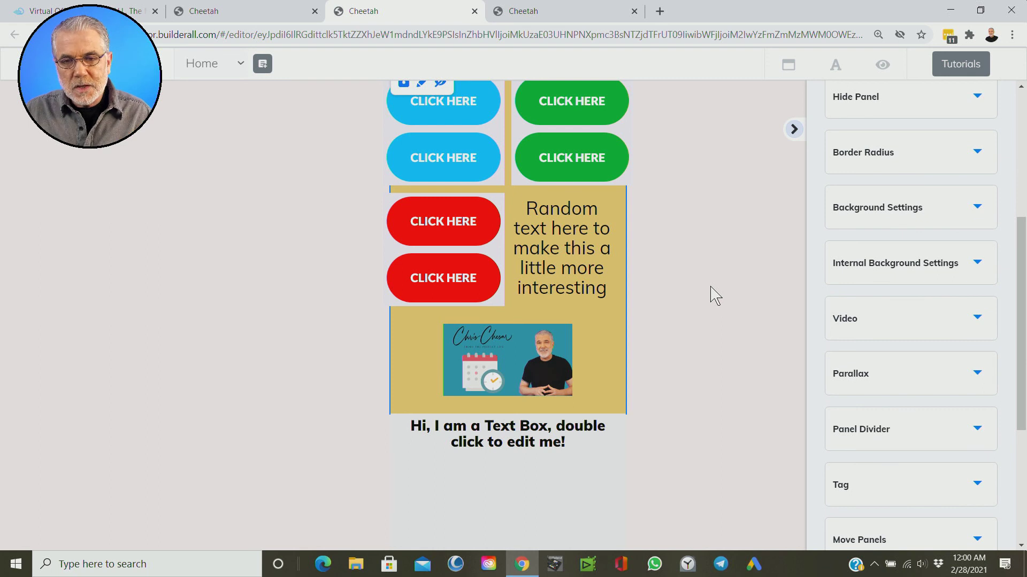
pyautogui.scroll(4, 685, 220)
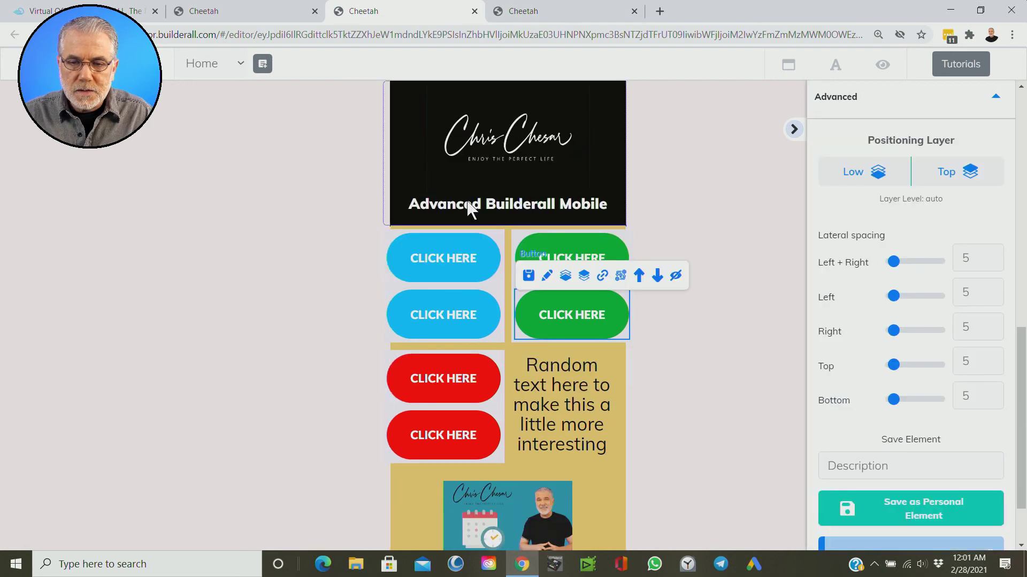
pyautogui.click(467, 202)
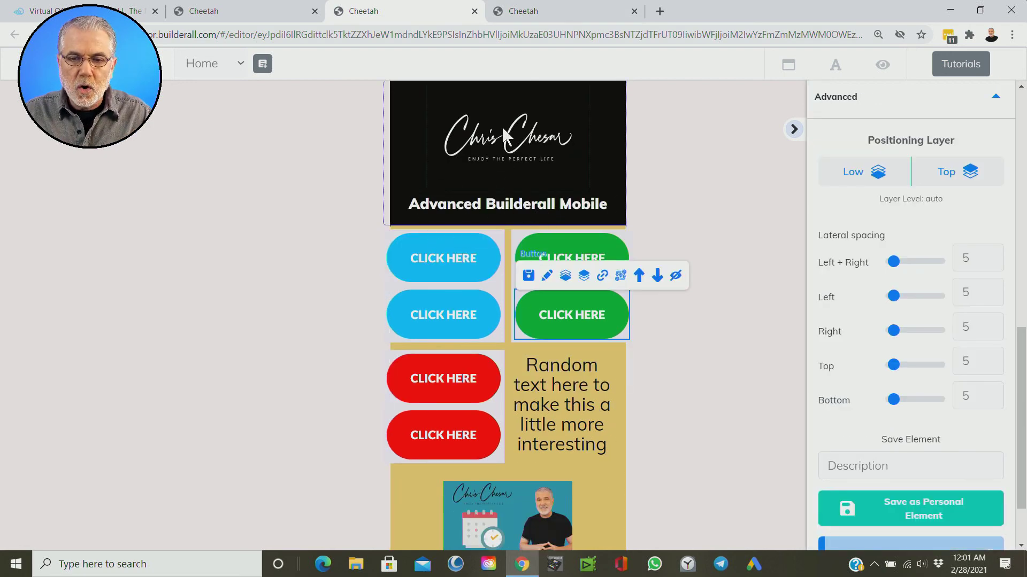
pyautogui.click(484, 205)
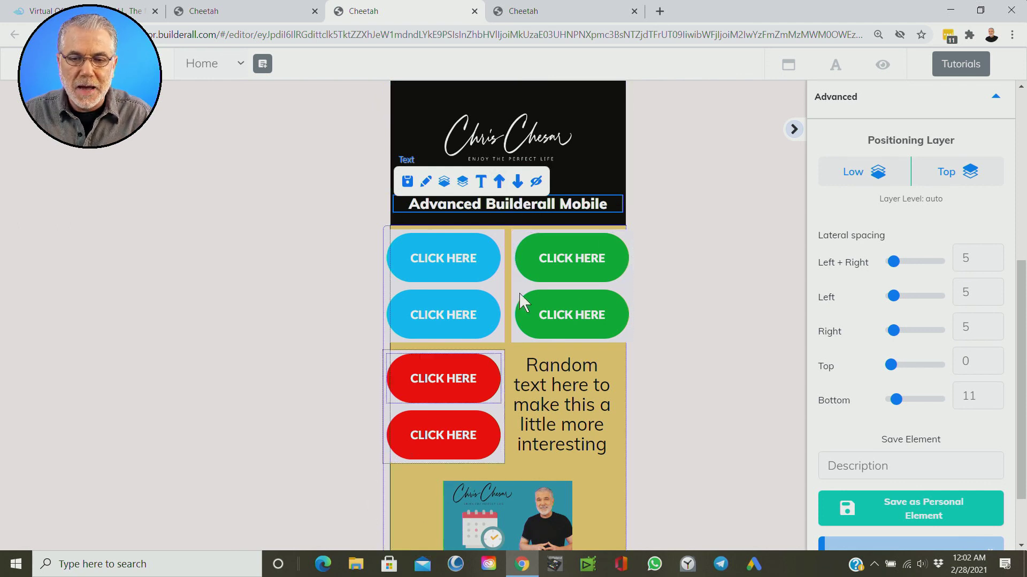
pyautogui.click(500, 185)
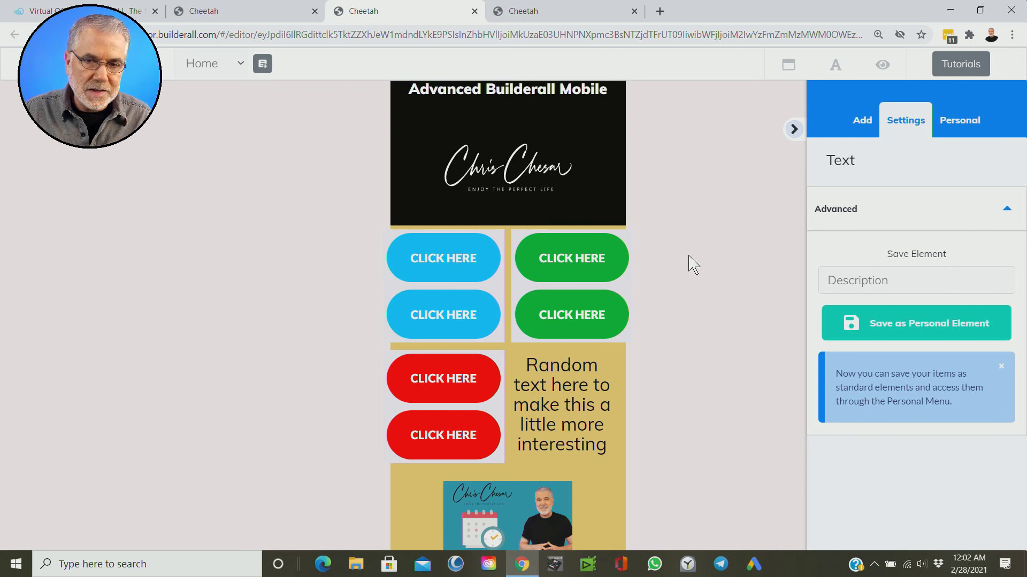
# - Move the logo image back above the header title and undo the repeated swap of the two elements
pyautogui.click(482, 175)
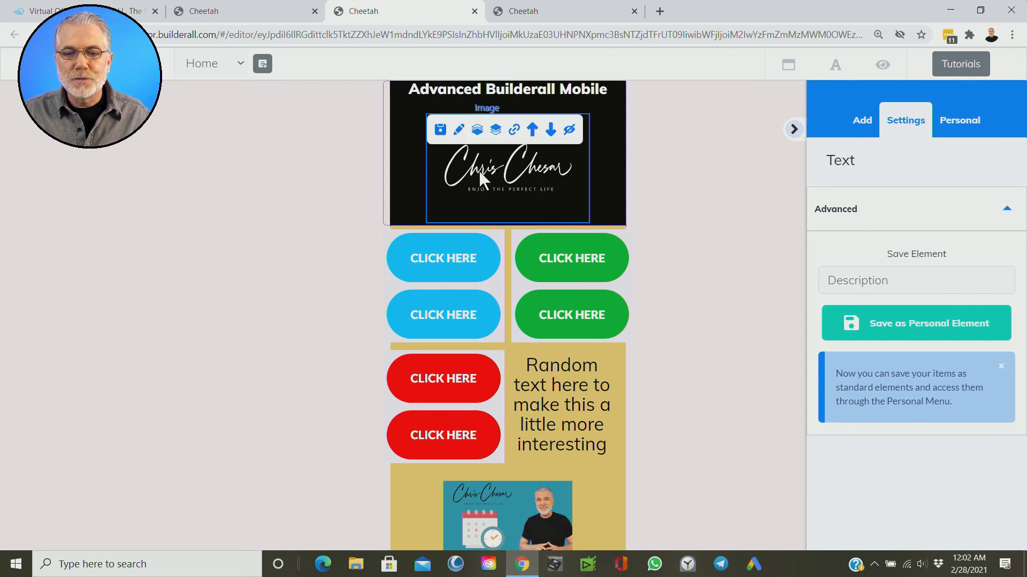
pyautogui.click(533, 136)
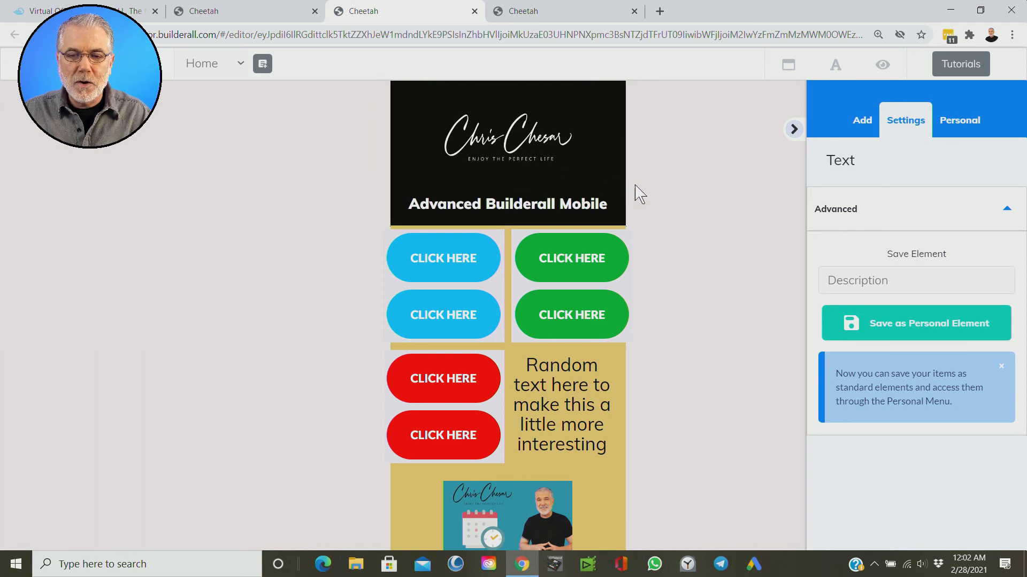
pyautogui.click(520, 145)
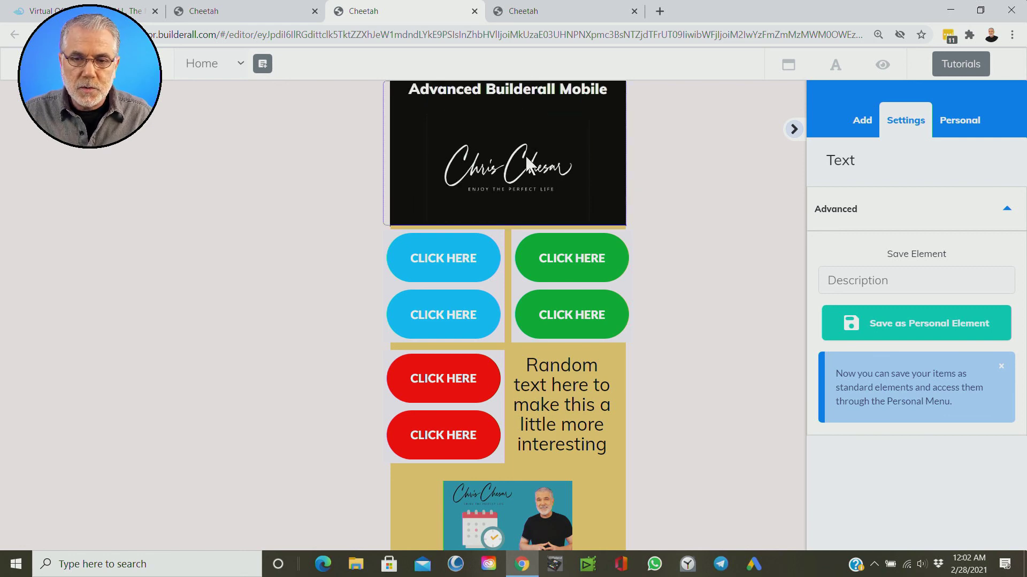
pyautogui.hotkey('ctrl', 'z')
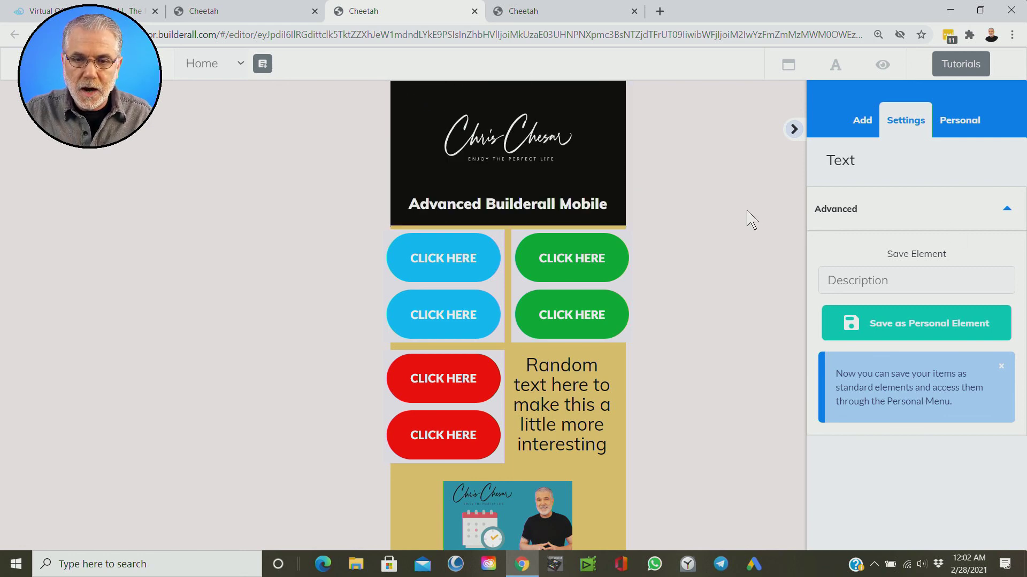
# - Examine where the black header panel and the gold panel sit in the Move Panels order
pyautogui.click(390, 122)
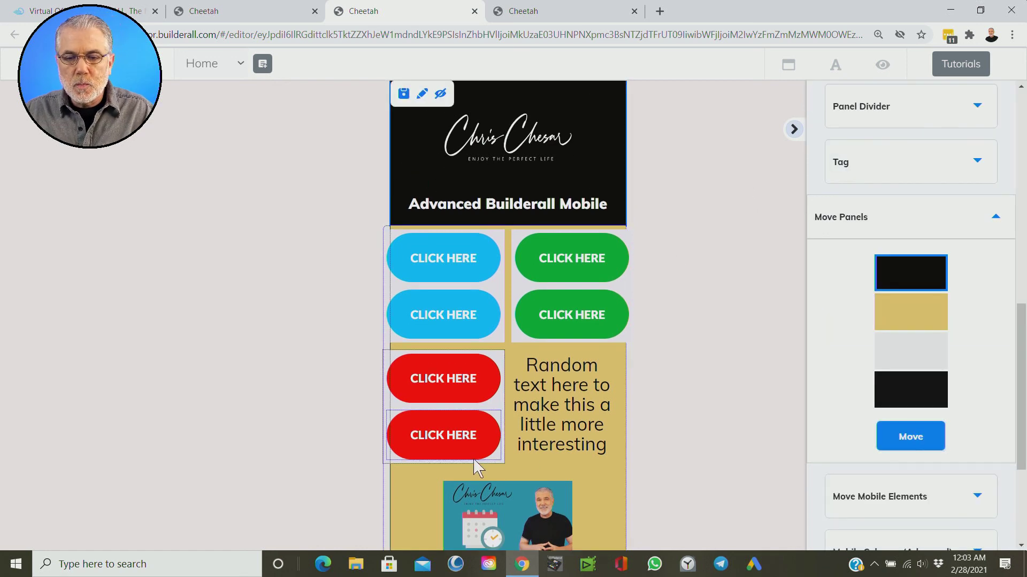
pyautogui.click(392, 320)
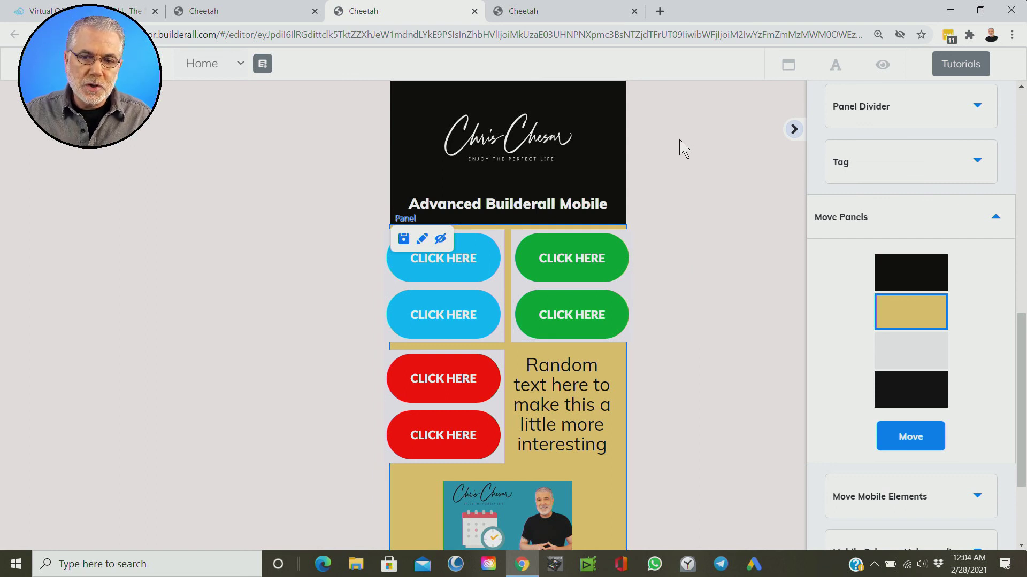
pyautogui.click(389, 134)
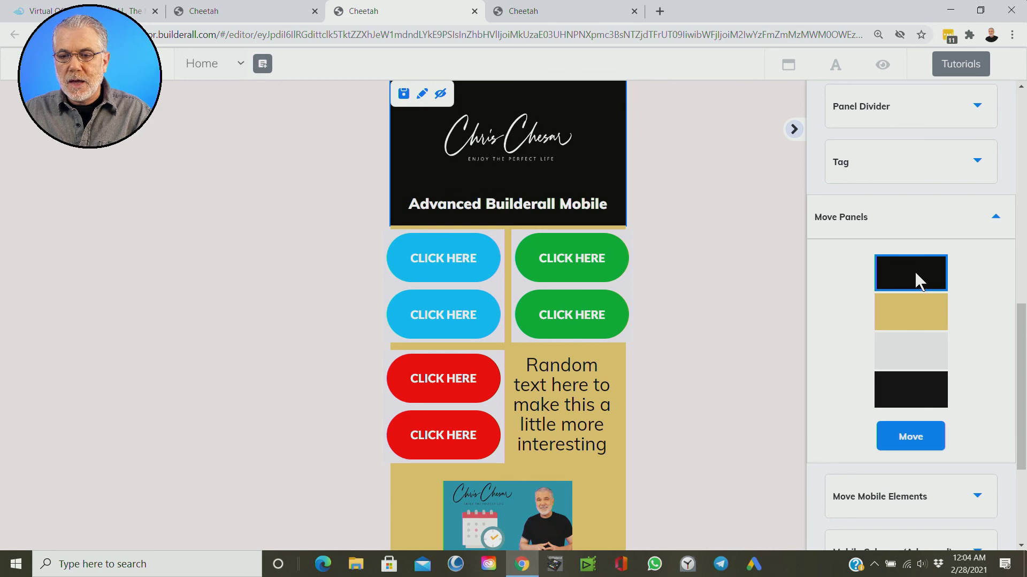
# - Move the black header panel below the gold panel in the mobile panel order and apply the move
pyautogui.click(902, 230)
pyautogui.scroll(8, 913, 232)
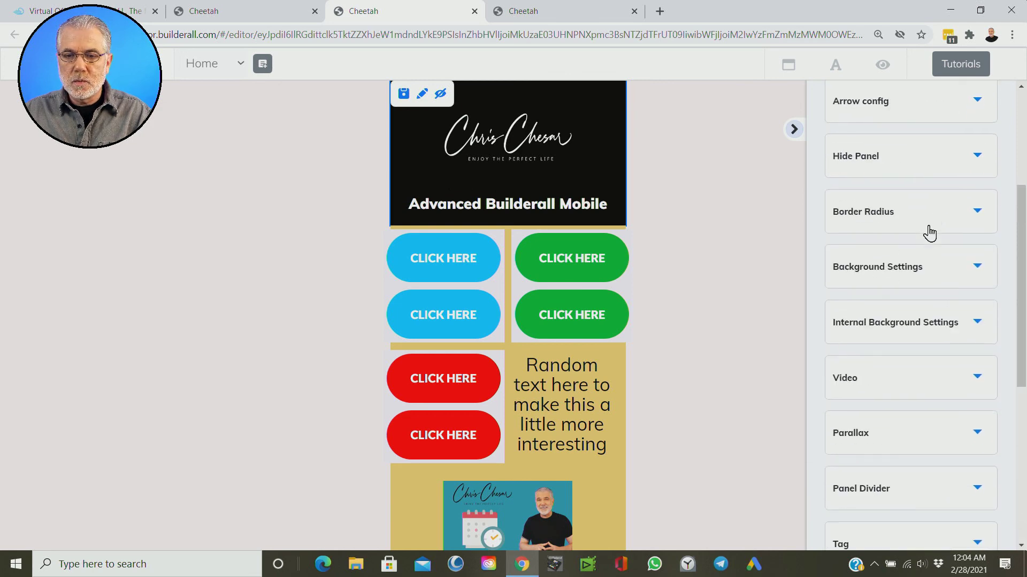
pyautogui.scroll(2, 845, 156)
pyautogui.click(834, 176)
pyautogui.scroll(-5, 897, 271)
pyautogui.scroll(-5, 897, 271)
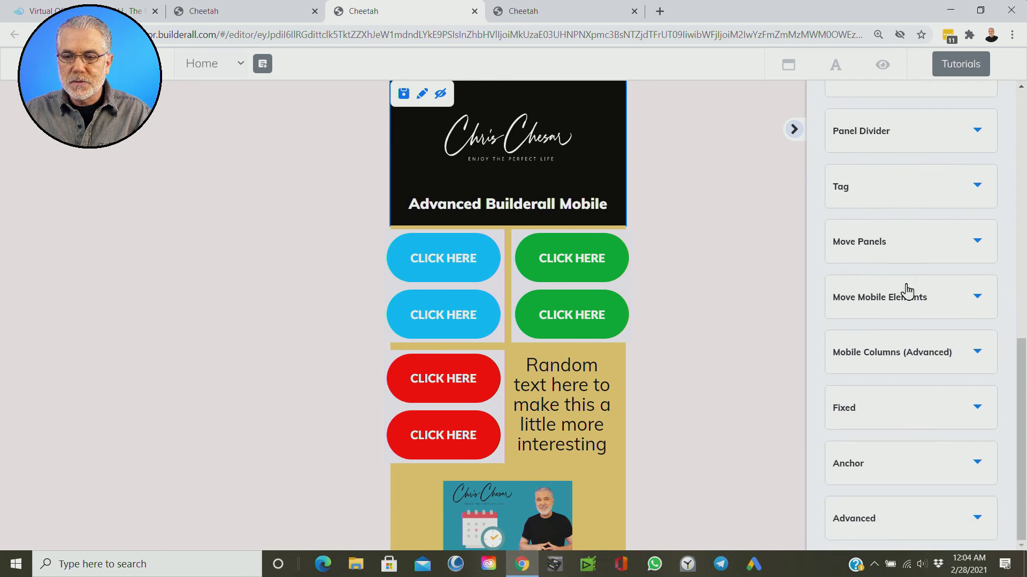
pyautogui.click(912, 259)
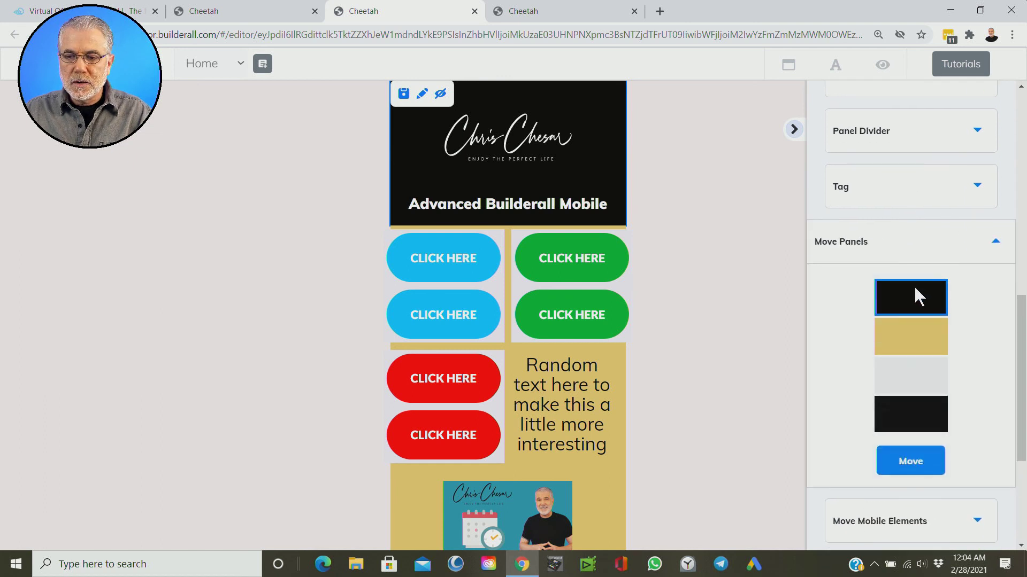
pyautogui.moveTo(911, 290); pyautogui.dragTo(907, 329)
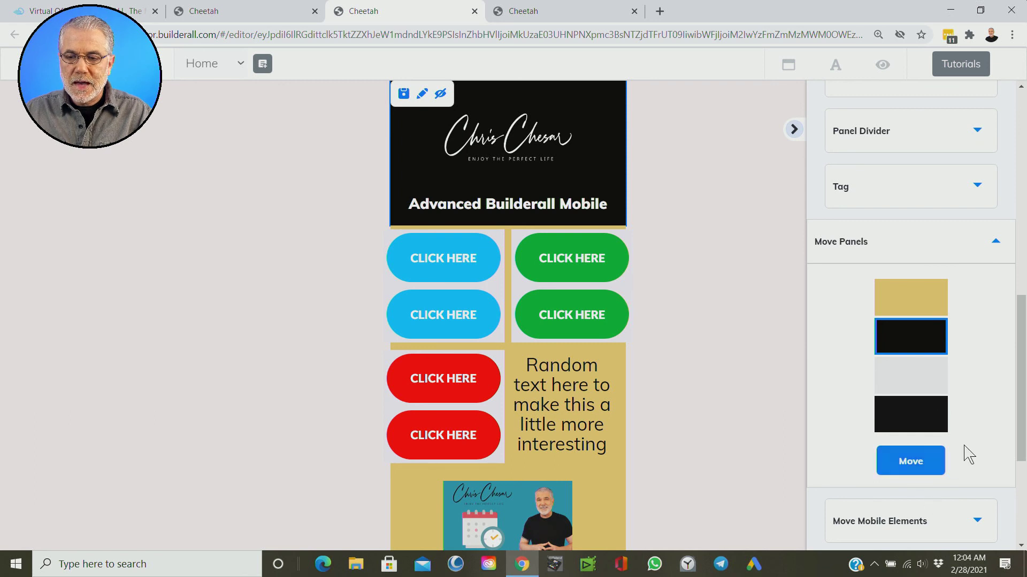
pyautogui.scroll(-3, 926, 380)
pyautogui.click(912, 343)
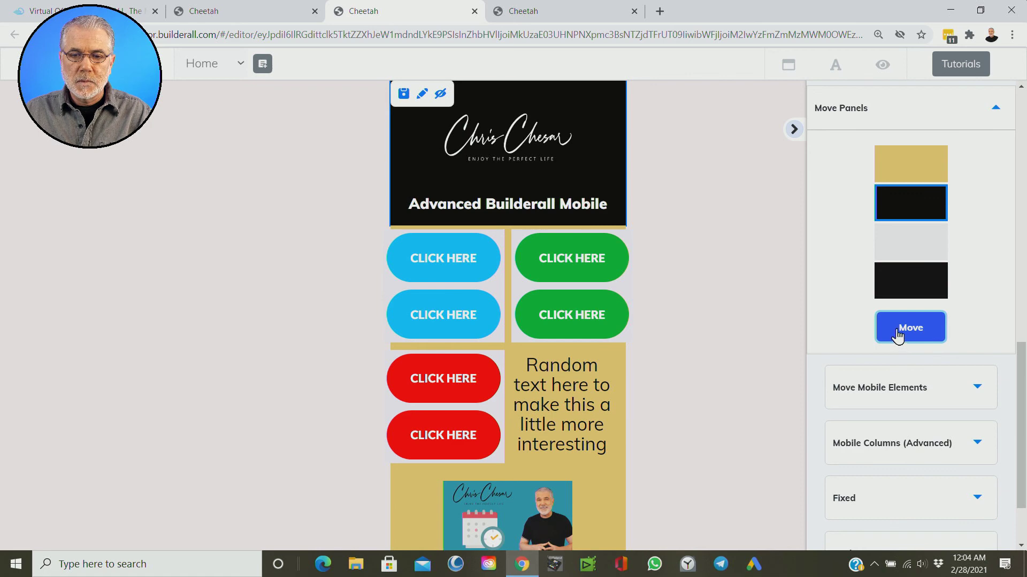
# - Examine where the black header panel sits relative to the gold panel in the mobile and desktop layouts
pyautogui.scroll(-3, 701, 378)
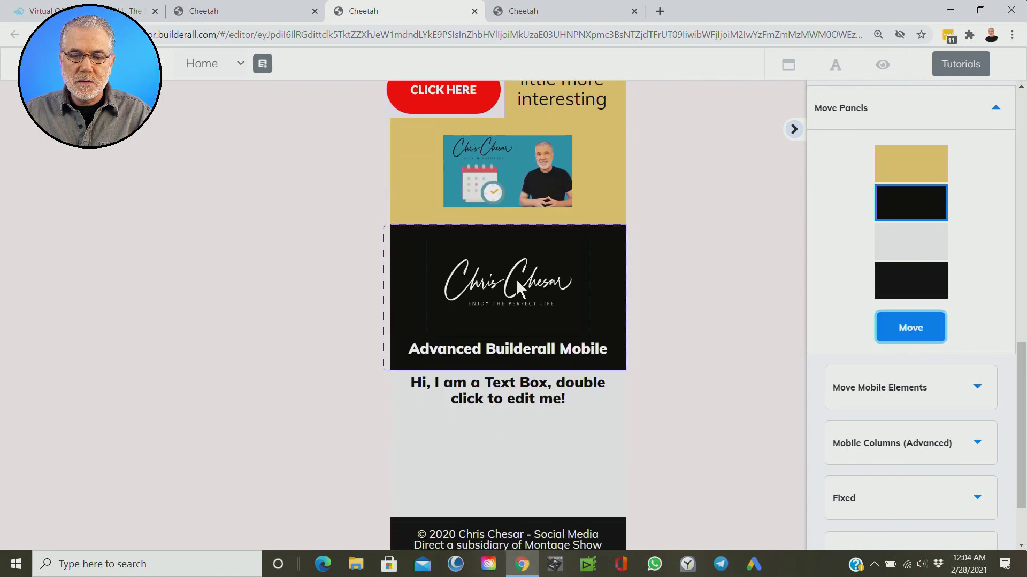
pyautogui.scroll(3, 681, 314)
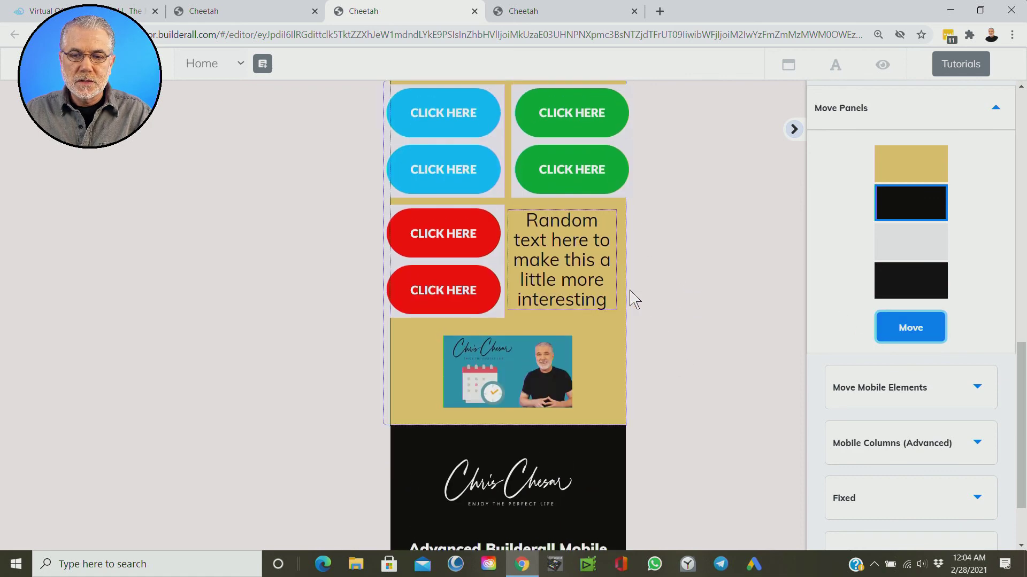
pyautogui.click(411, 361)
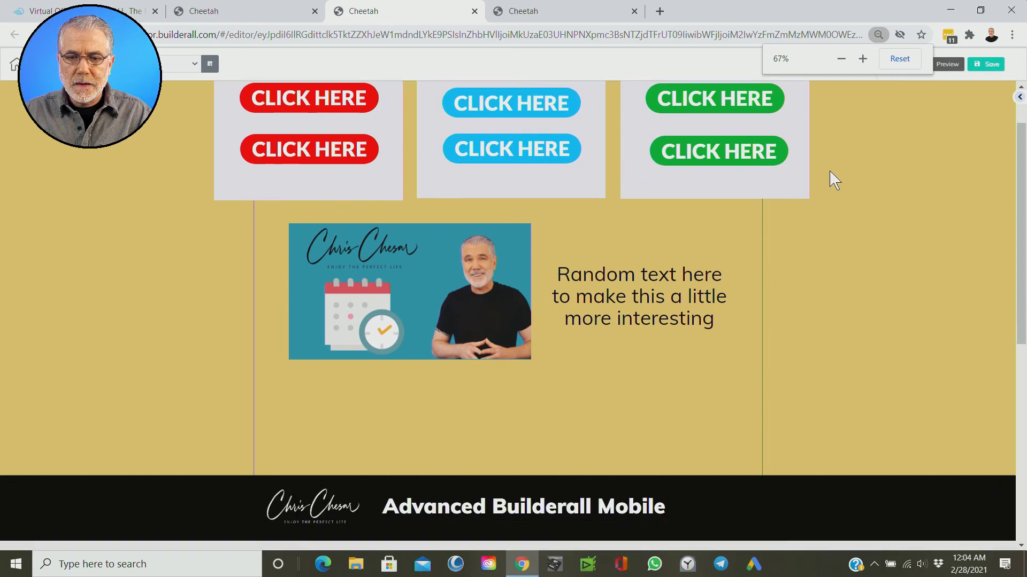
pyautogui.scroll(-5, 833, 179)
pyautogui.scroll(2, 835, 185)
pyautogui.scroll(1, 831, 177)
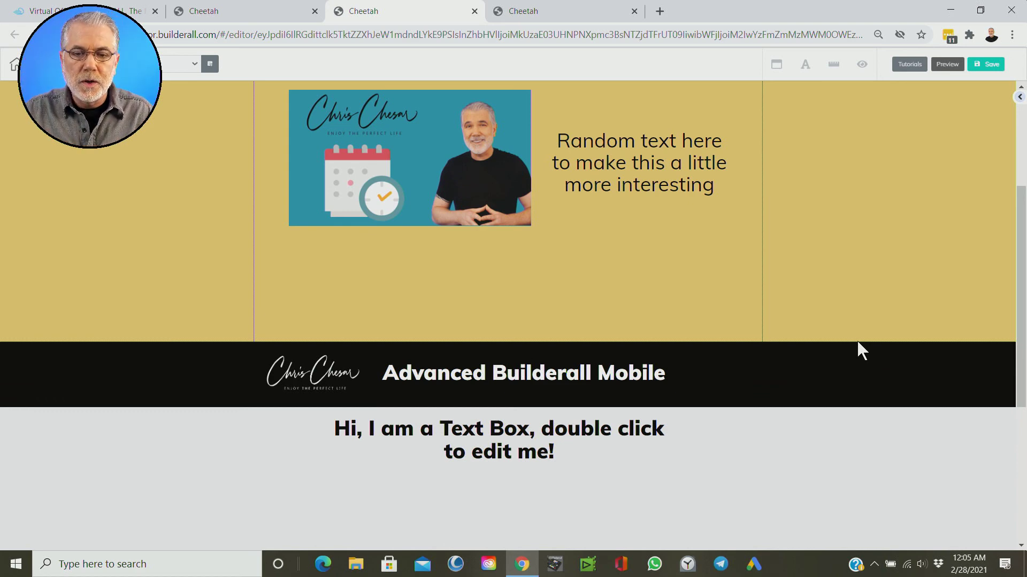
pyautogui.scroll(-1, 706, 274)
pyautogui.scroll(5, 763, 247)
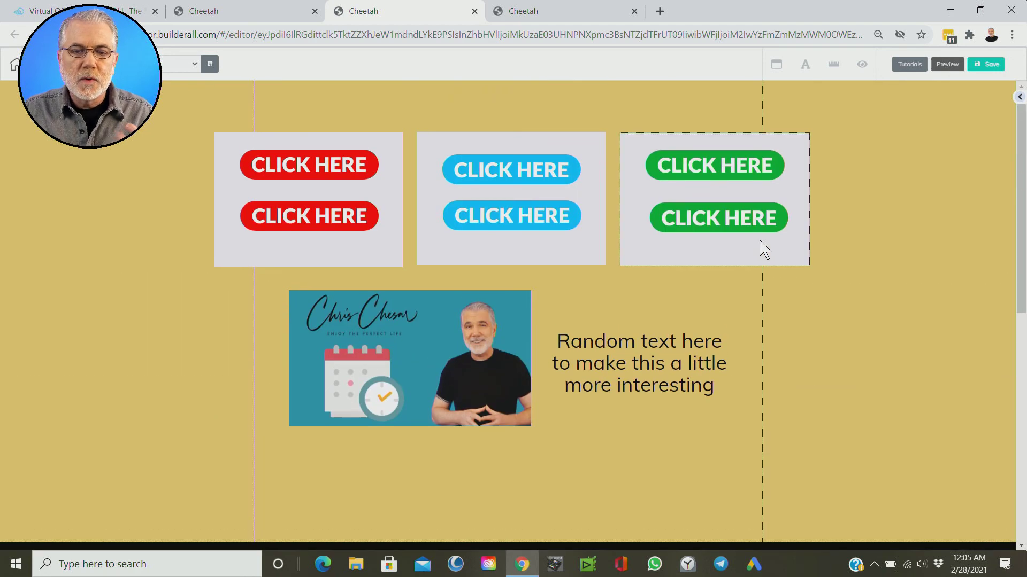
pyautogui.scroll(-5, 765, 250)
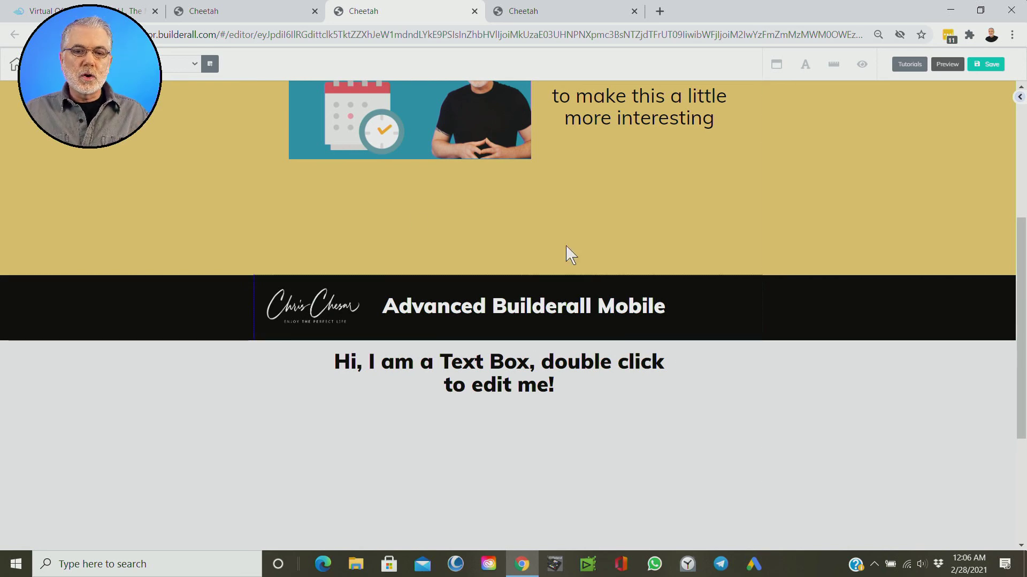
pyautogui.scroll(1, 296, 281)
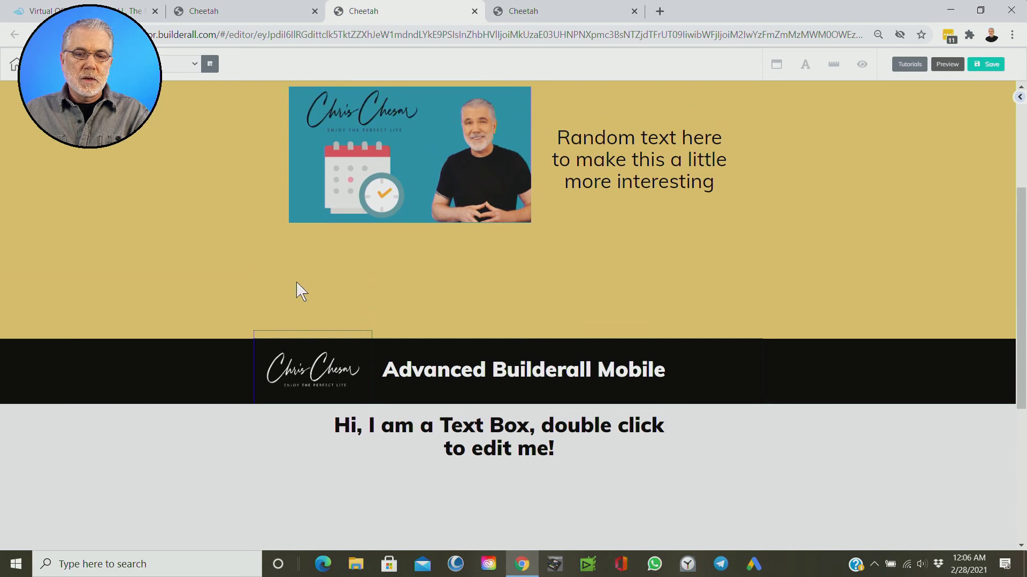
# - Duplicate the black header panel in the desktop layout and check the copy below the footer
pyautogui.click(172, 368)
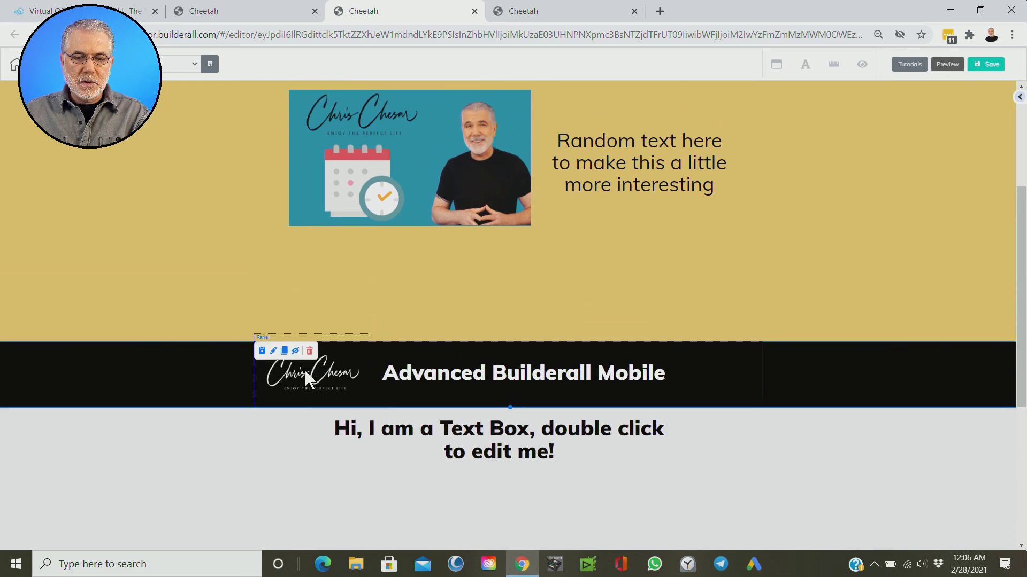
pyautogui.hotkey('ctrl', '+')
pyautogui.hotkey('ctrl', '+')
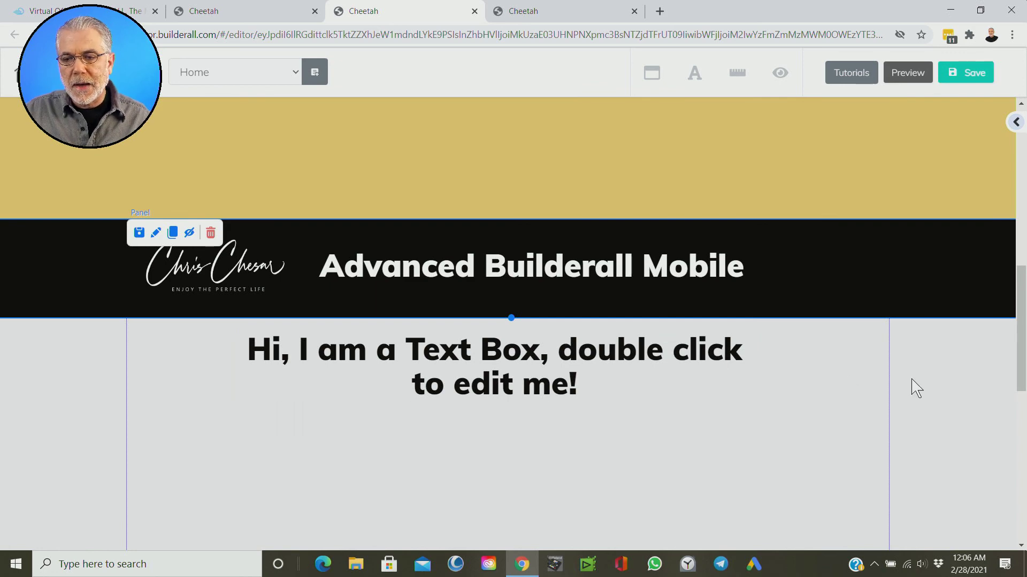
pyautogui.scroll(-10, 915, 388)
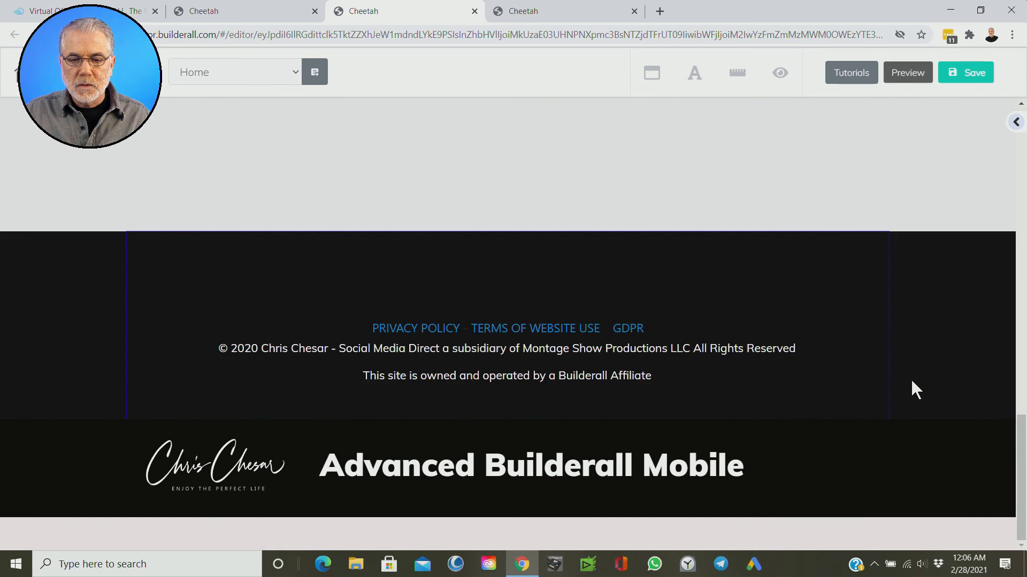
pyautogui.scroll(10, 847, 393)
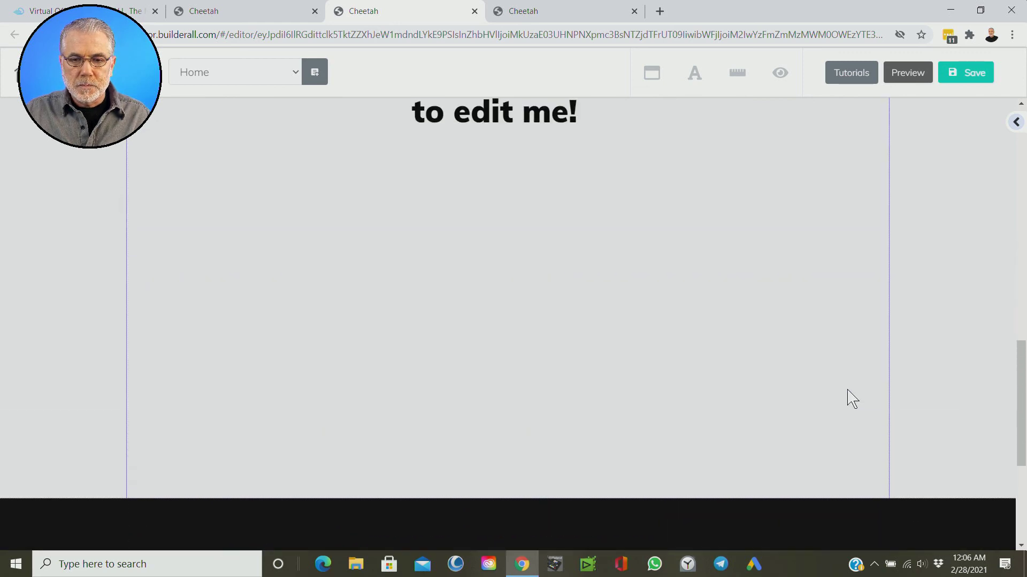
# - Hide the original black header panel located between the gold panel and the gray text box panel
pyautogui.scroll(5, 850, 388)
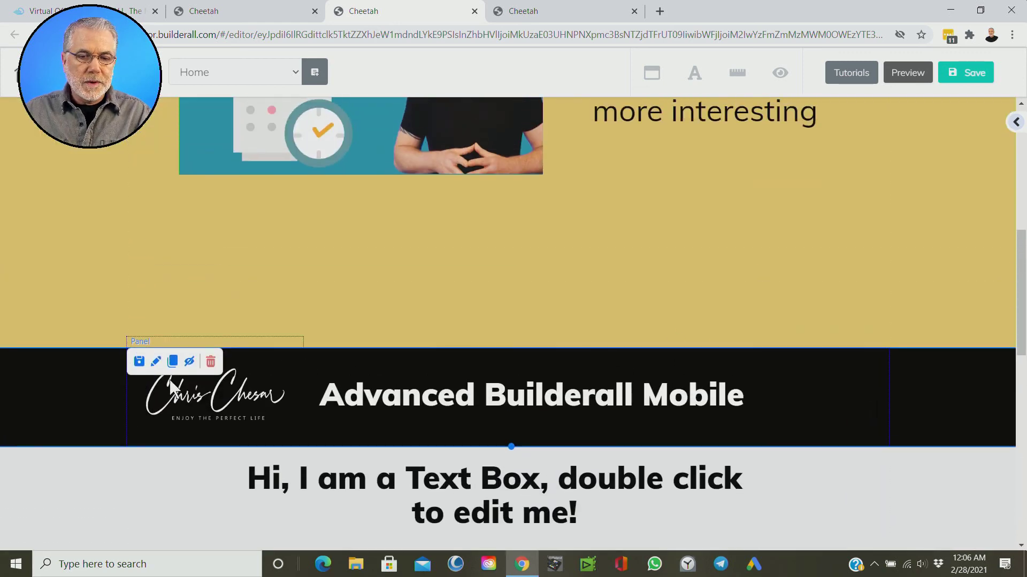
pyautogui.click(95, 402)
pyautogui.click(97, 404)
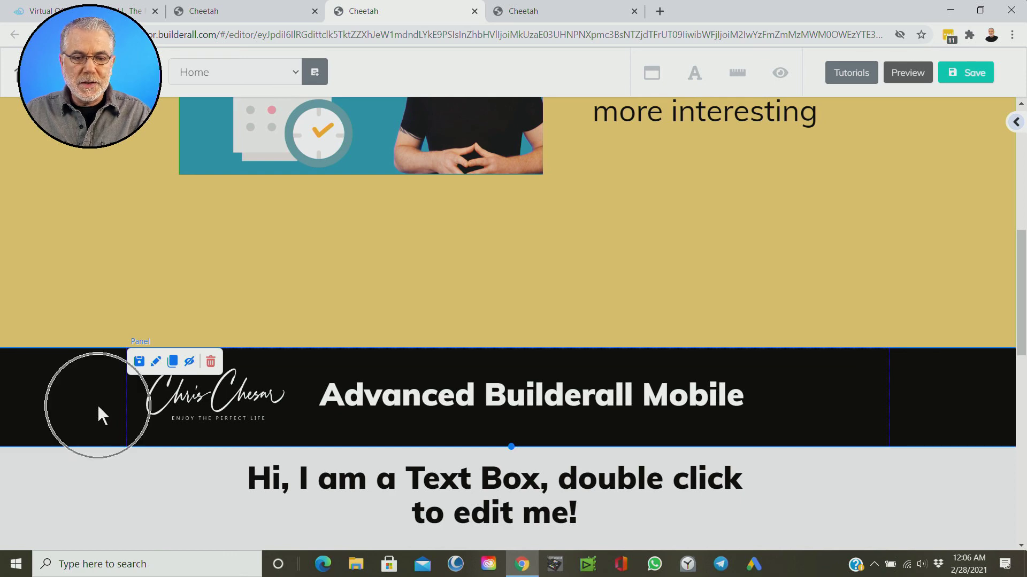
pyautogui.click(191, 364)
pyautogui.press('ctrl')
pyautogui.press('ctrl')
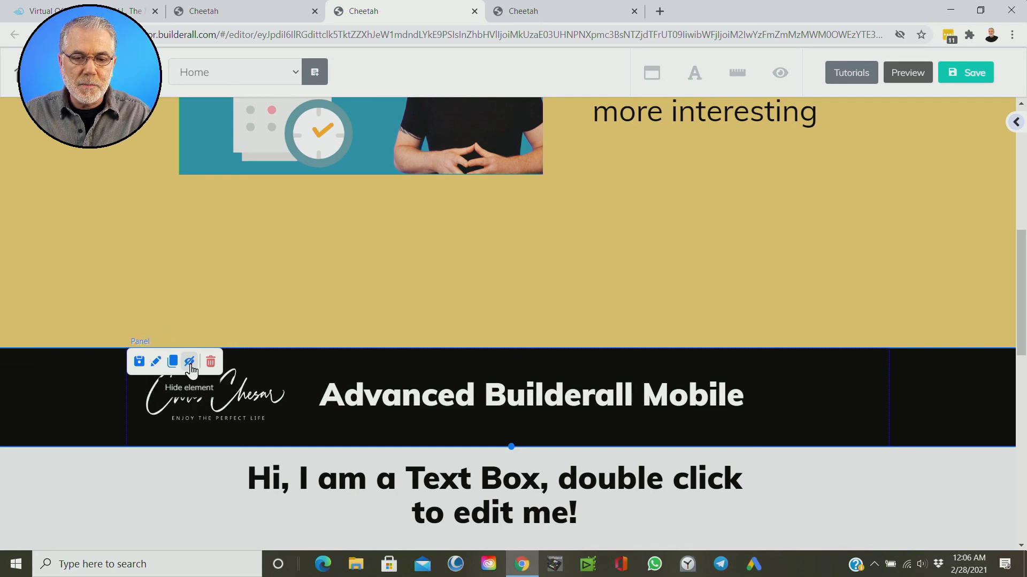
pyautogui.click(190, 365)
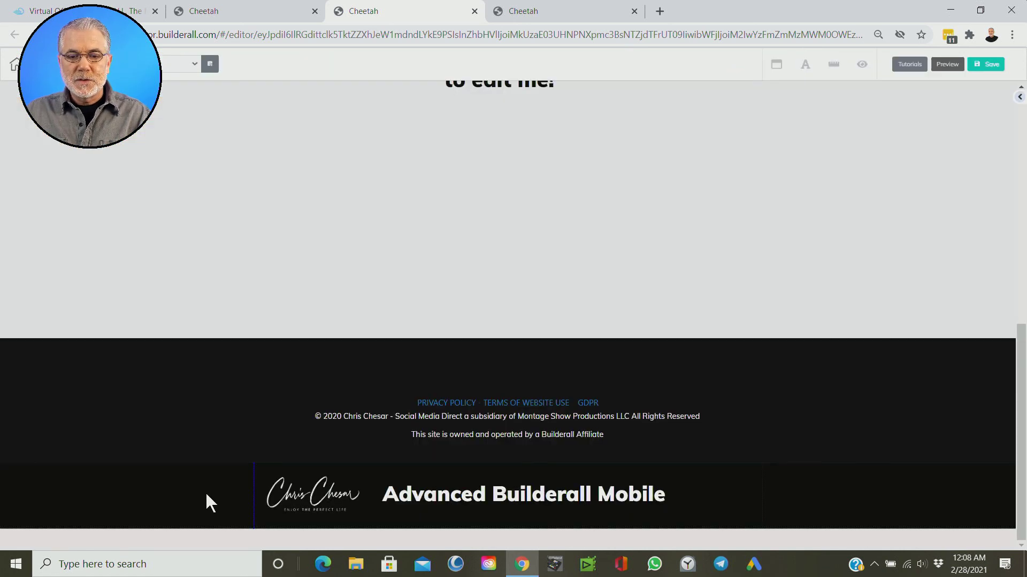
# - Open the Move Panels settings for the duplicated header panel below the footer
pyautogui.press('ctrl')
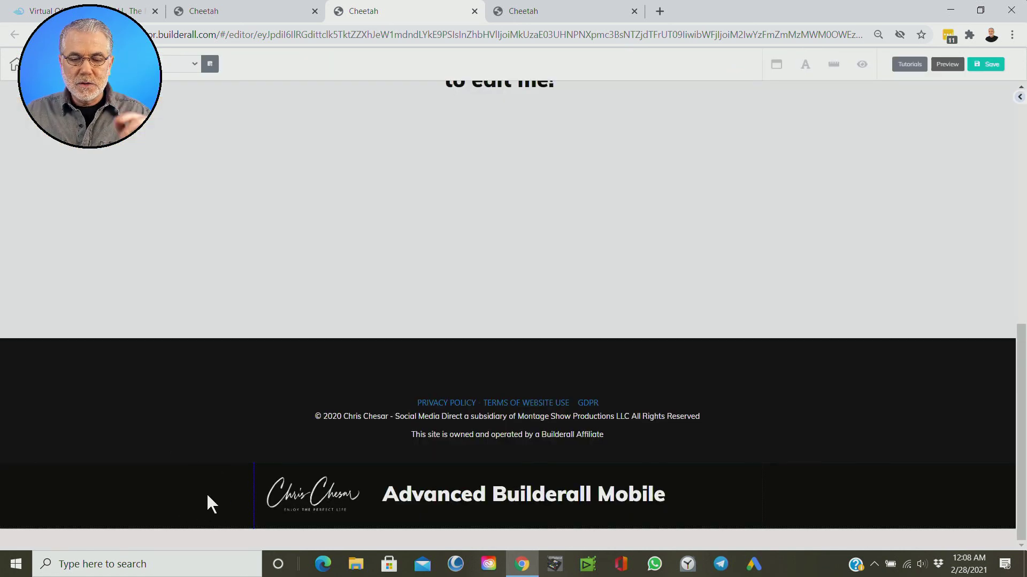
pyautogui.click(175, 500)
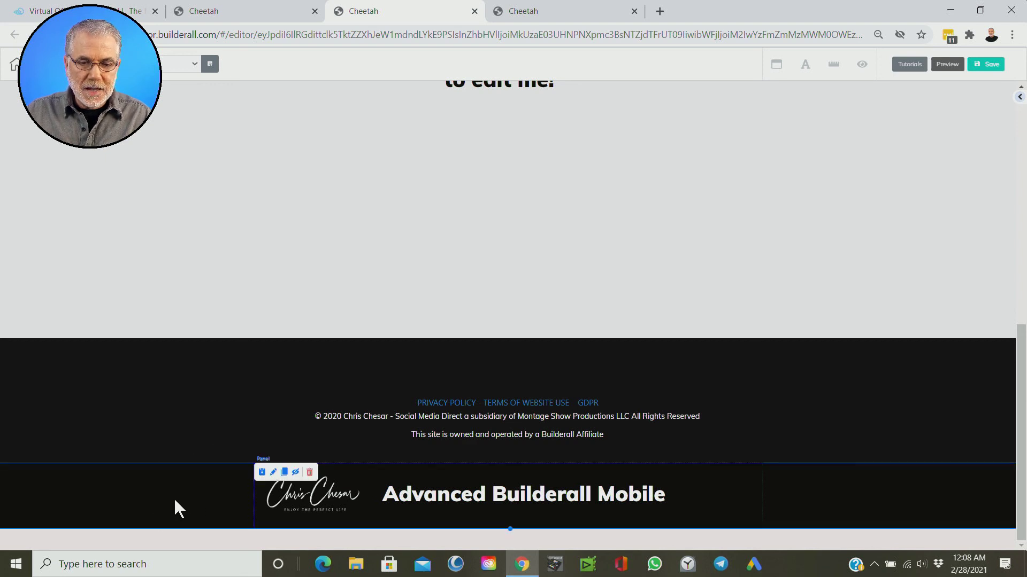
pyautogui.hotkey('ctrl', '+')
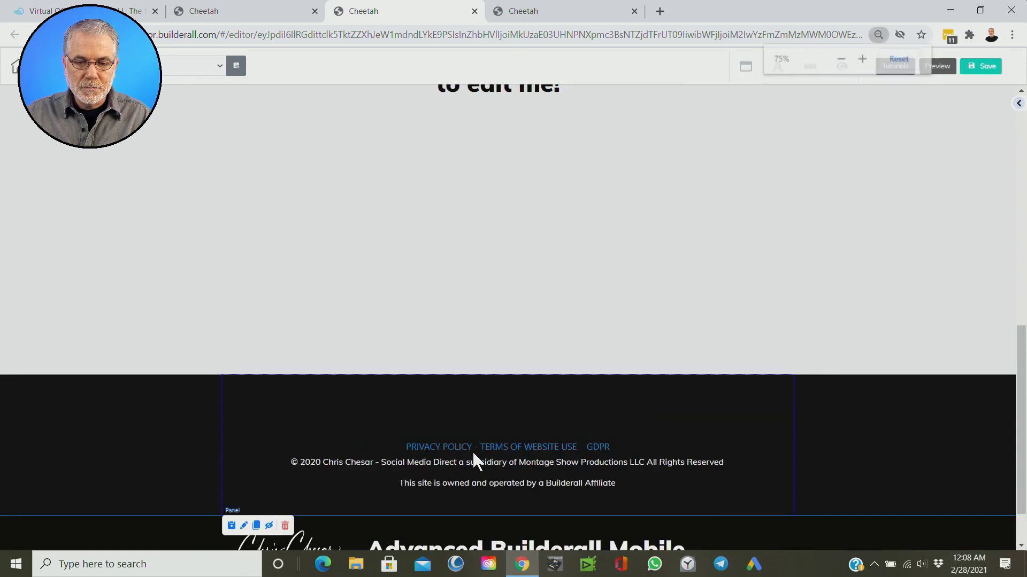
pyautogui.hotkey('ctrl', '-')
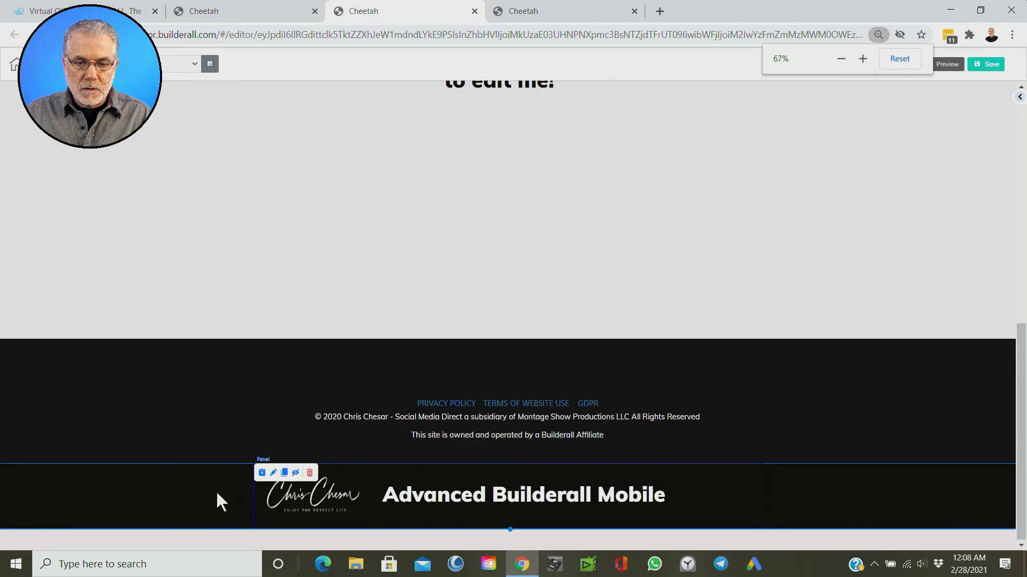
pyautogui.click(1018, 98)
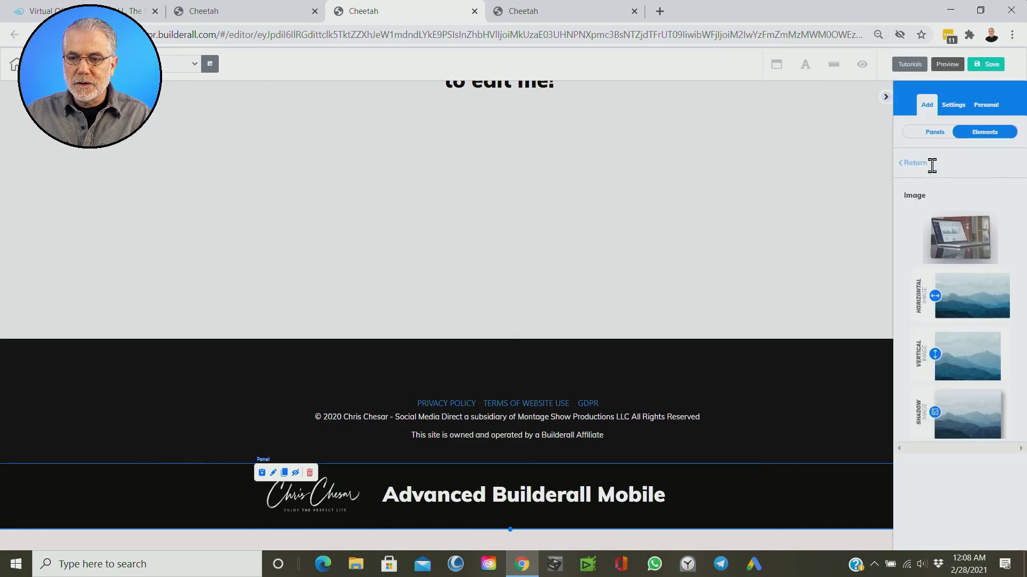
pyautogui.click(914, 162)
pyautogui.hotkey('ctrl', '+')
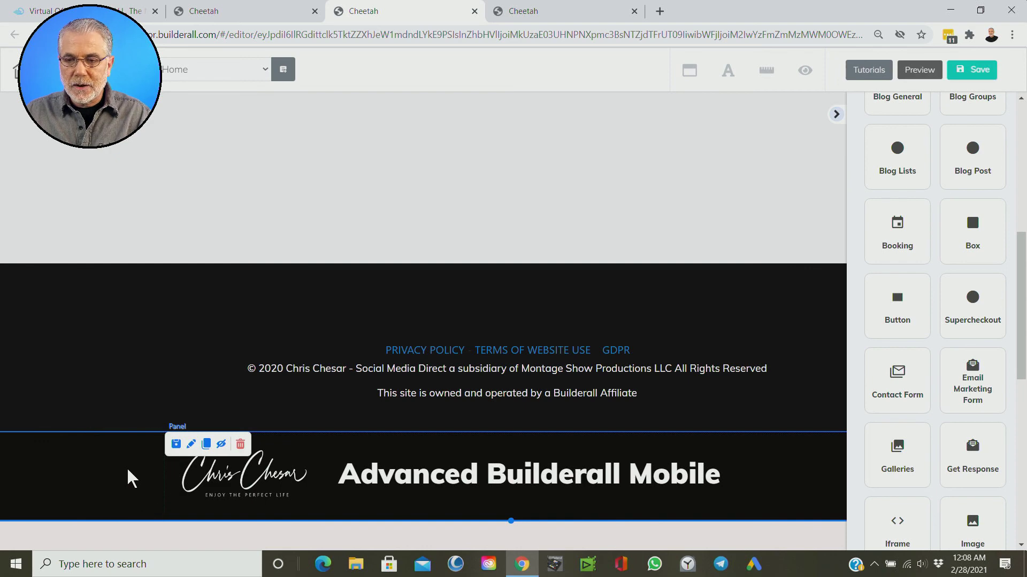
pyautogui.click(128, 476)
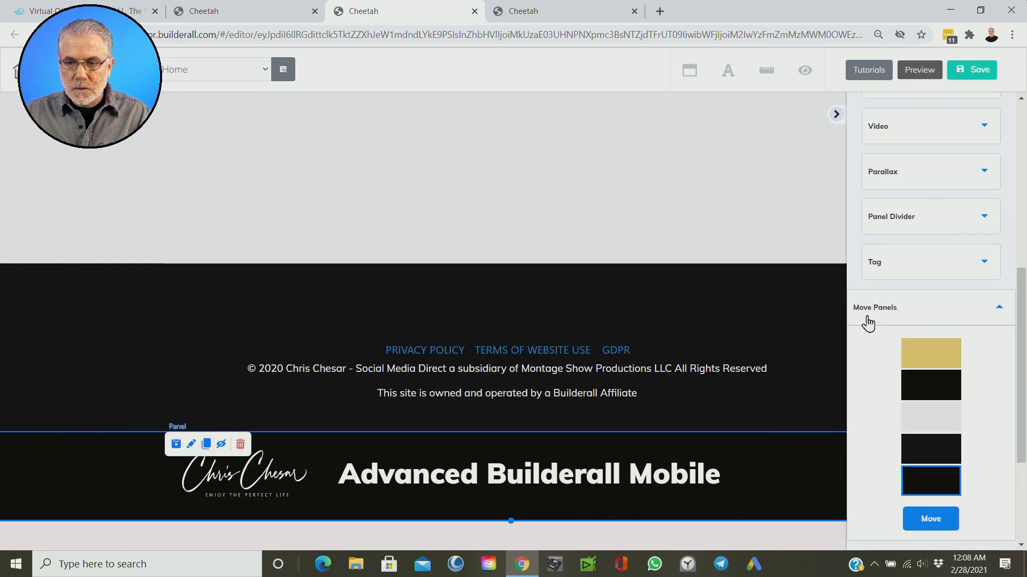
pyautogui.click(1000, 310)
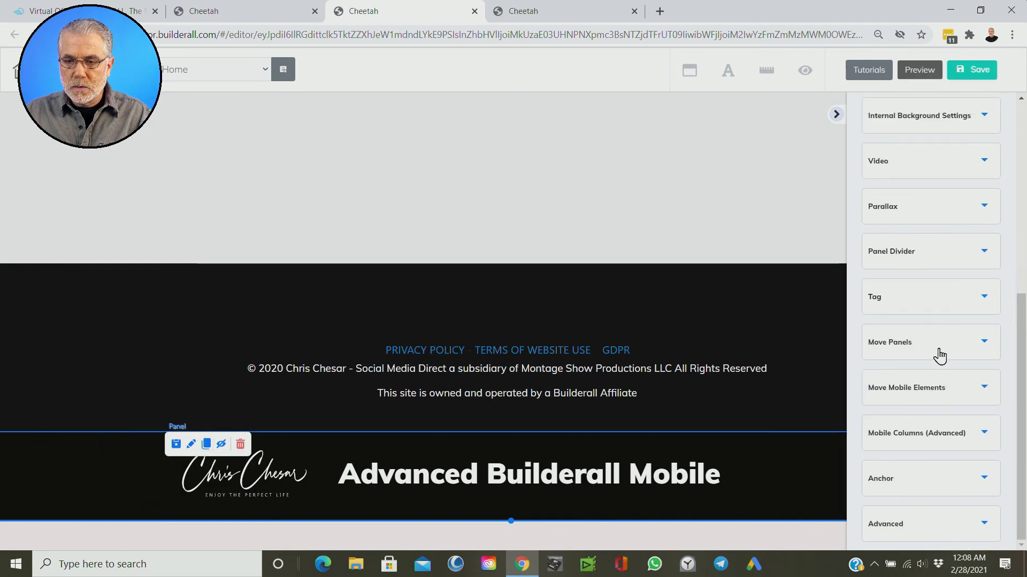
pyautogui.click(83, 476)
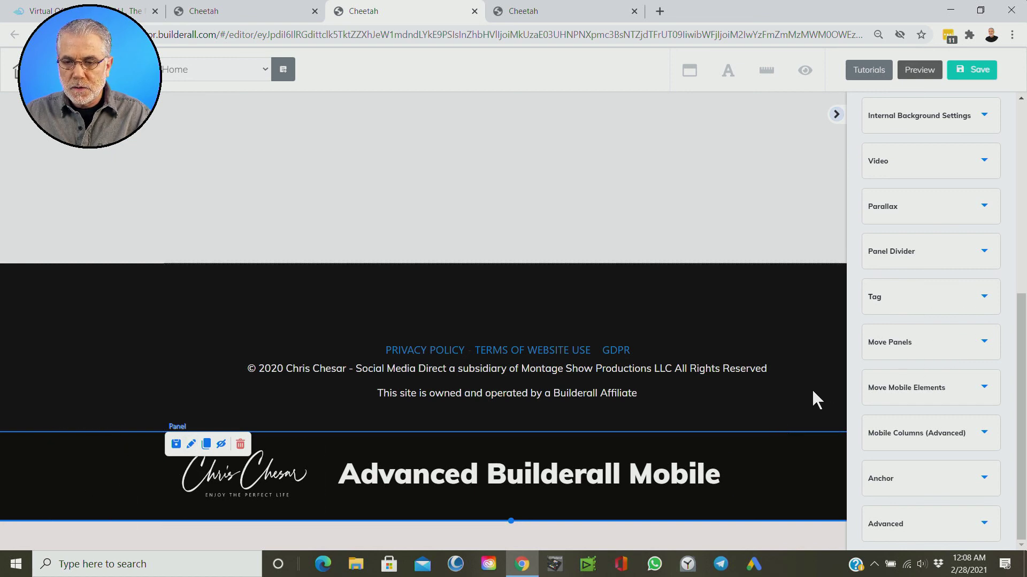
pyautogui.click(918, 348)
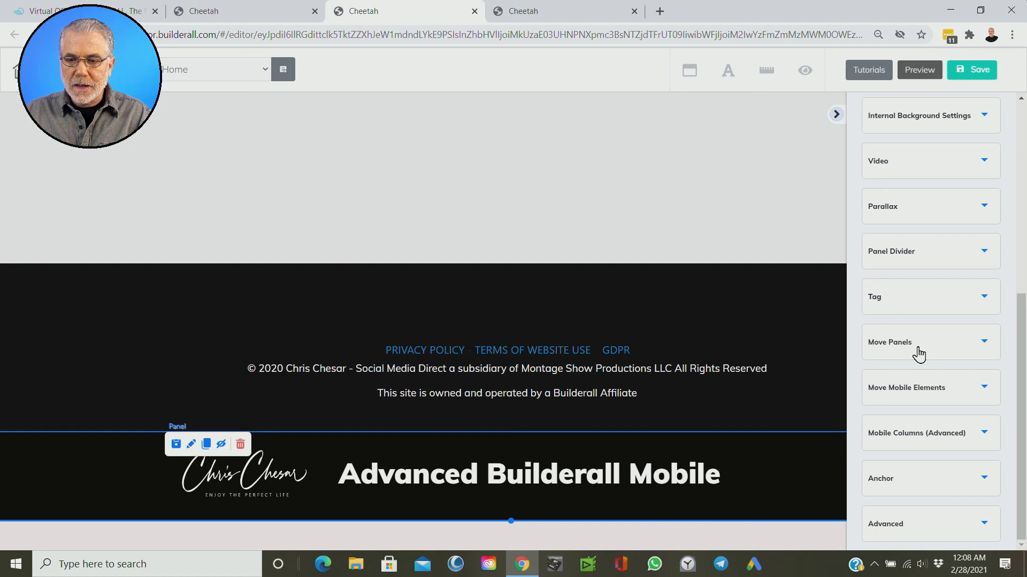
# - Move the duplicated header panel to the first position, above the gold panel, and apply the new order
pyautogui.scroll(-1, 982, 411)
pyautogui.click(924, 413)
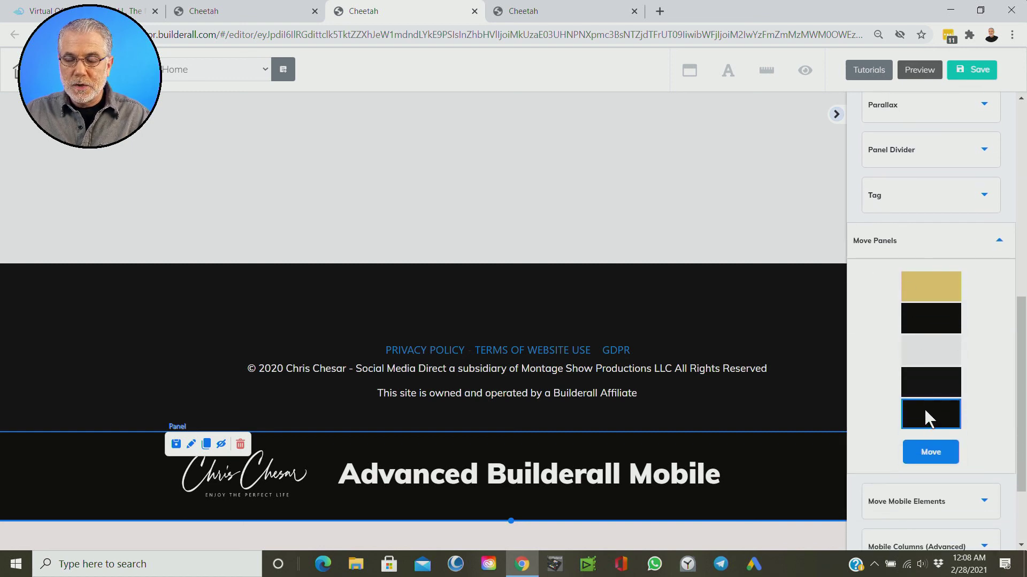
pyautogui.moveTo(925, 408); pyautogui.dragTo(916, 279)
pyautogui.click(946, 452)
pyautogui.scroll(-1, 980, 452)
pyautogui.click(945, 395)
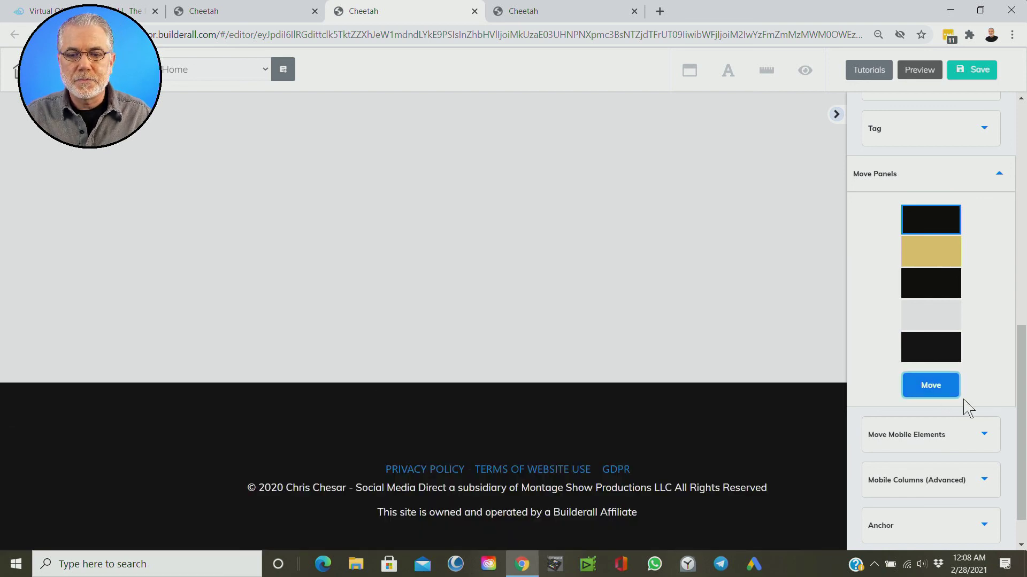
# - Check the duplicated header panel's position above the gold panel in the desktop layout
pyautogui.scroll(15, 669, 245)
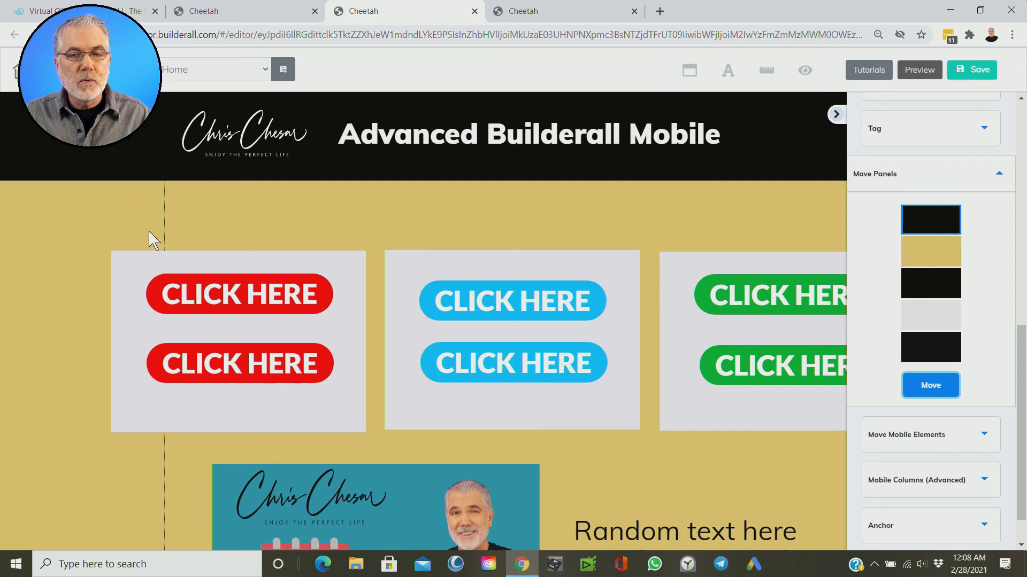
pyautogui.scroll(-1, 152, 232)
pyautogui.scroll(1, 151, 230)
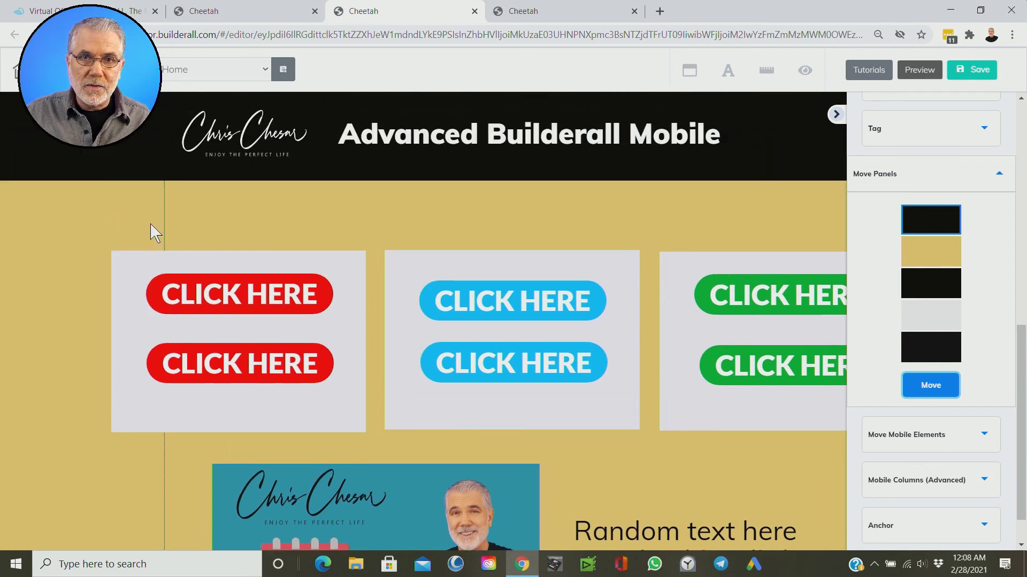
pyautogui.scroll(-1, 151, 230)
pyautogui.scroll(1, 155, 230)
pyautogui.click(219, 216)
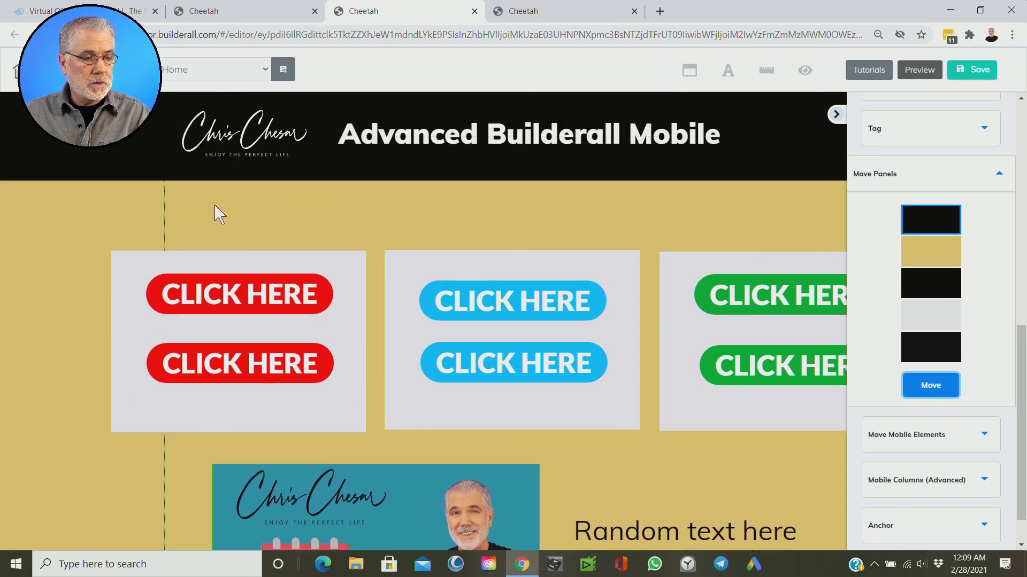
# - Hide the duplicated header panel above the gold panel in the mobile layout, check the remaining panel order, and close the hidden elements list
pyautogui.scroll(5, 535, 299)
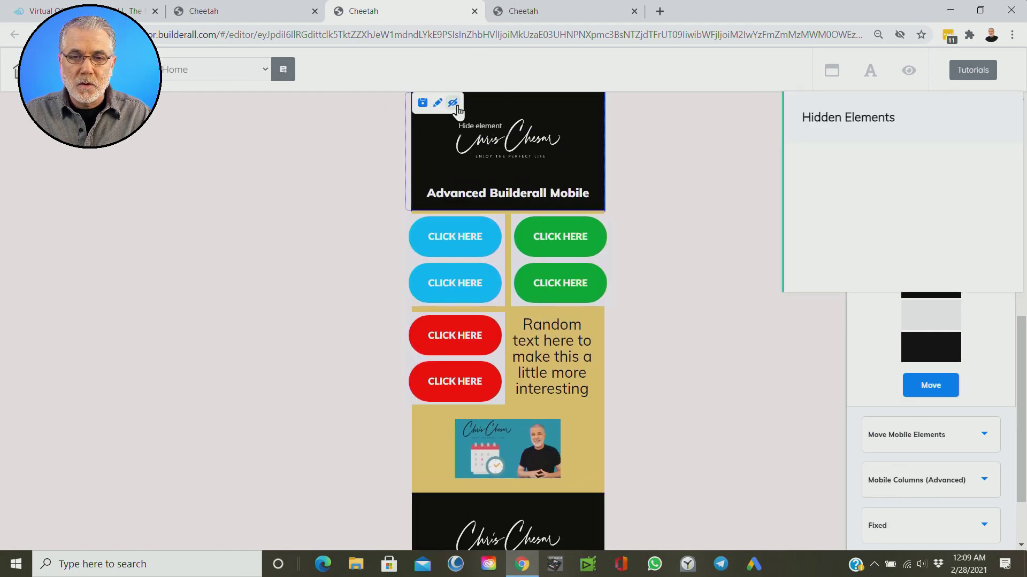
pyautogui.click(454, 103)
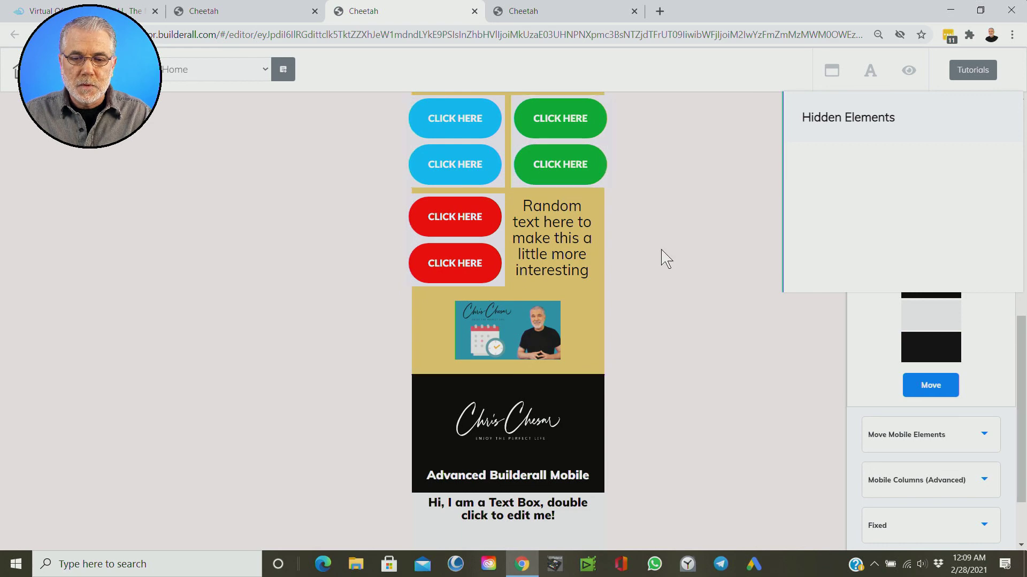
pyautogui.scroll(-3, 664, 257)
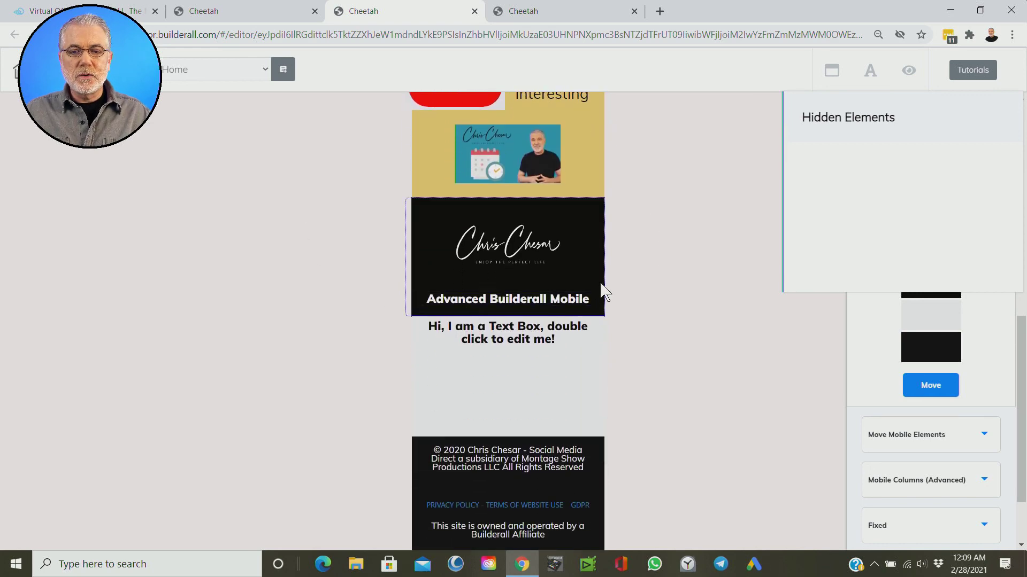
pyautogui.scroll(3, 652, 302)
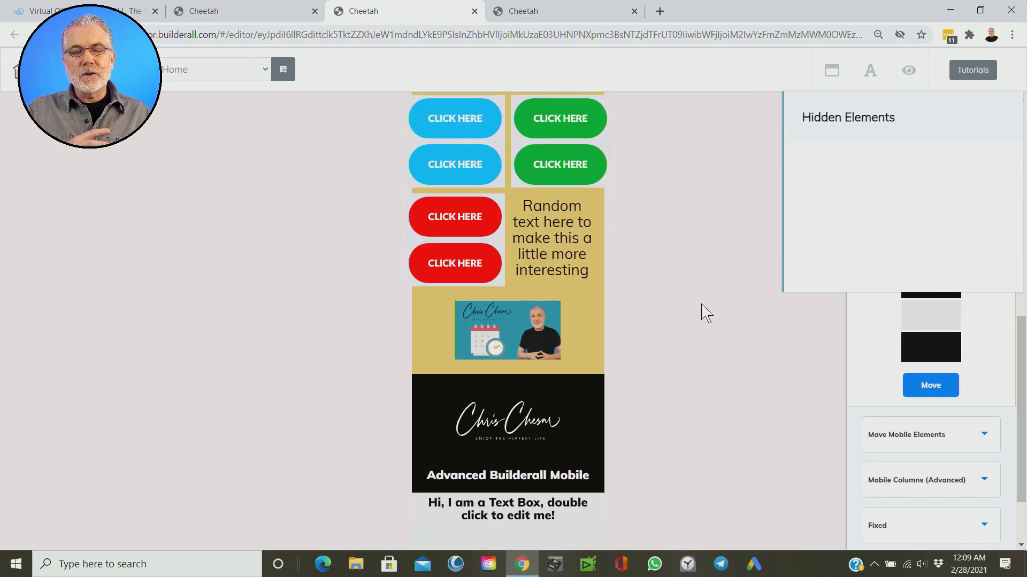
pyautogui.scroll(-3, 701, 321)
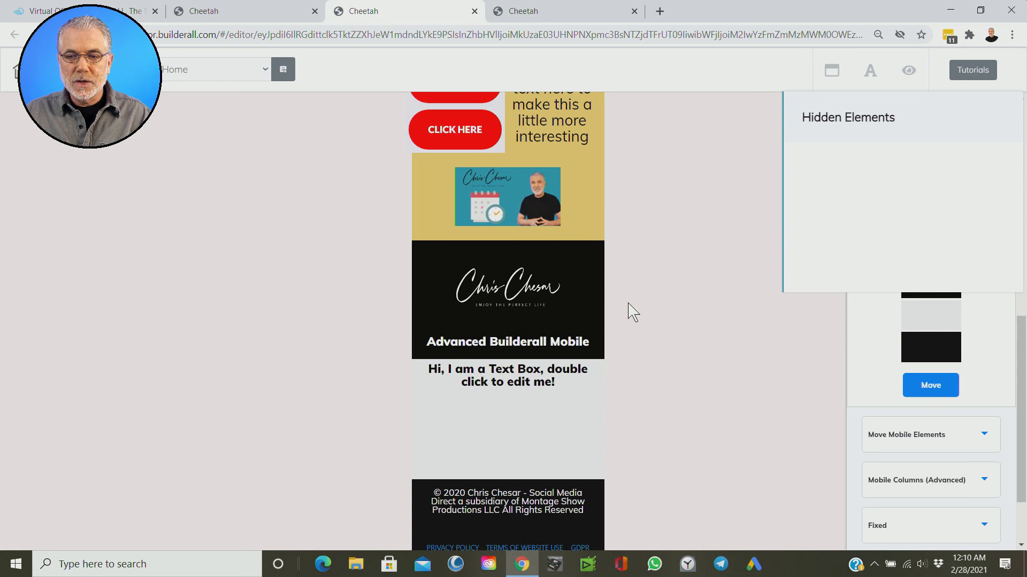
pyautogui.scroll(2, 633, 312)
pyautogui.scroll(1, 633, 312)
pyautogui.click(907, 71)
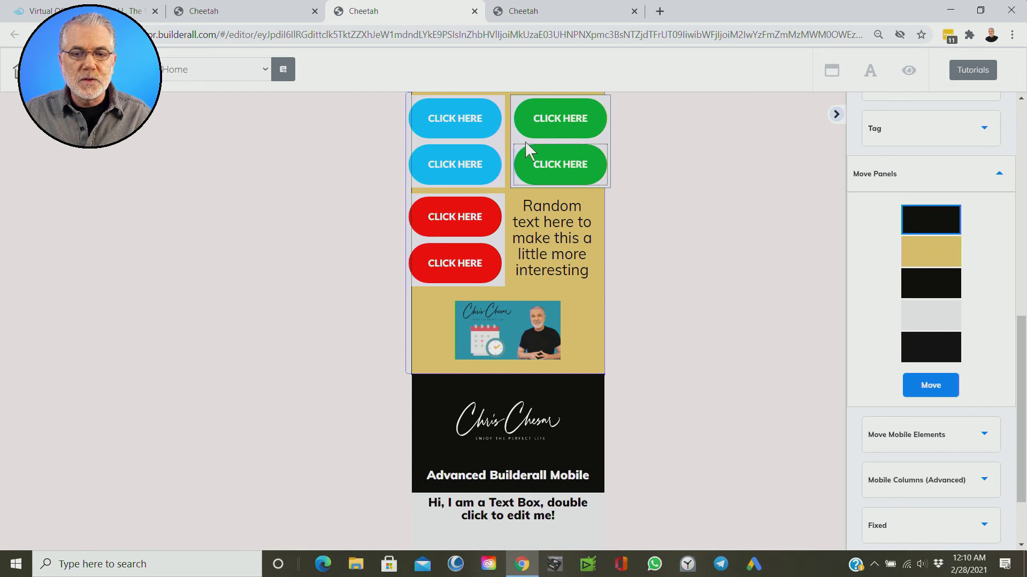
# - Return to the desktop layout and view its panel arrangement at 67% browser zoom
pyautogui.click(428, 433)
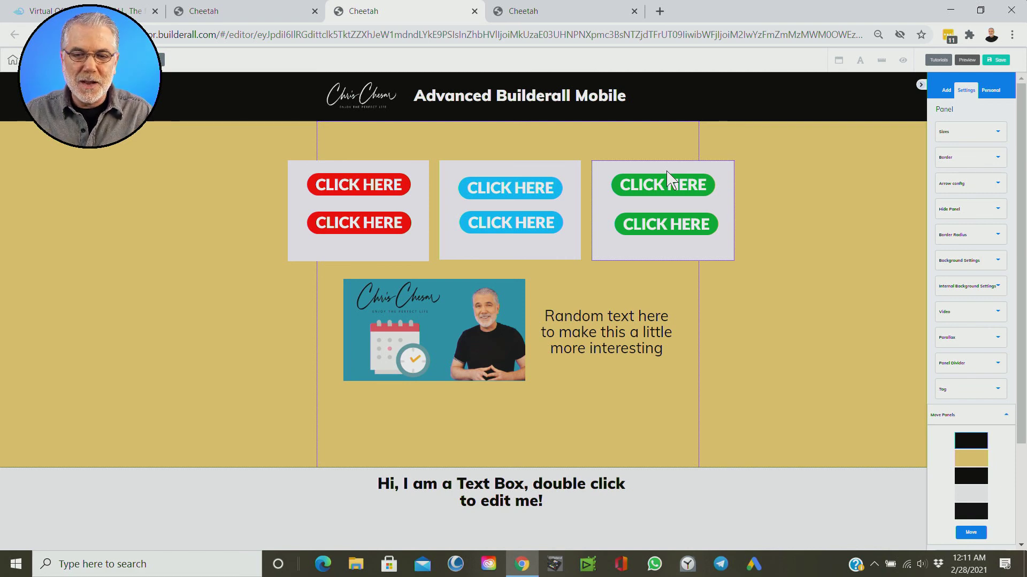
pyautogui.hotkey('ctrl', '+')
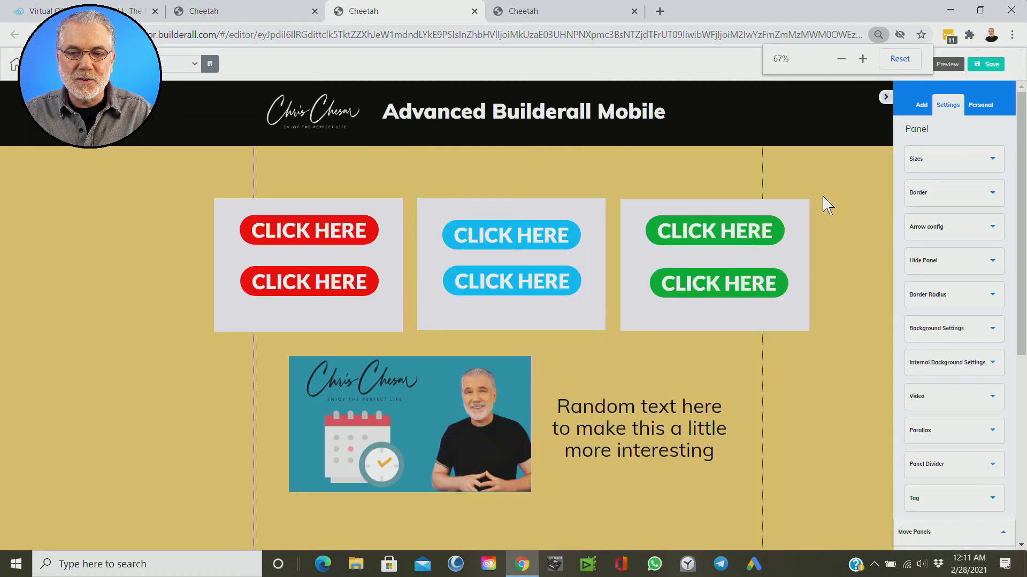